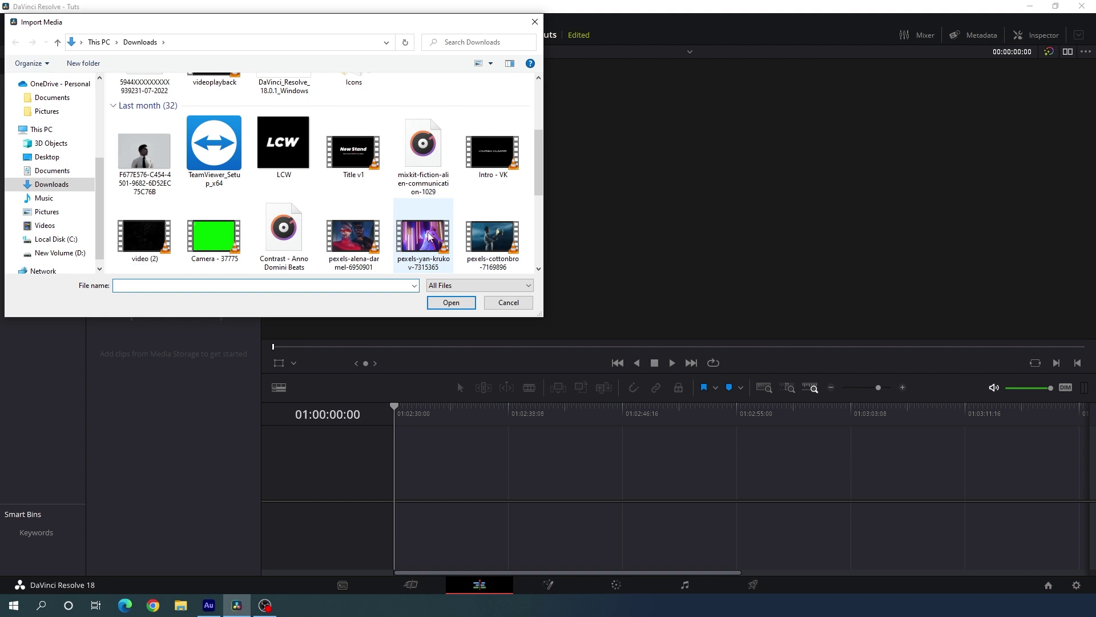
# Step: Import the clip pexels-yan-krukov-7315365 into the media pool and change the project frame rate to match it
pyautogui.click(430, 237)
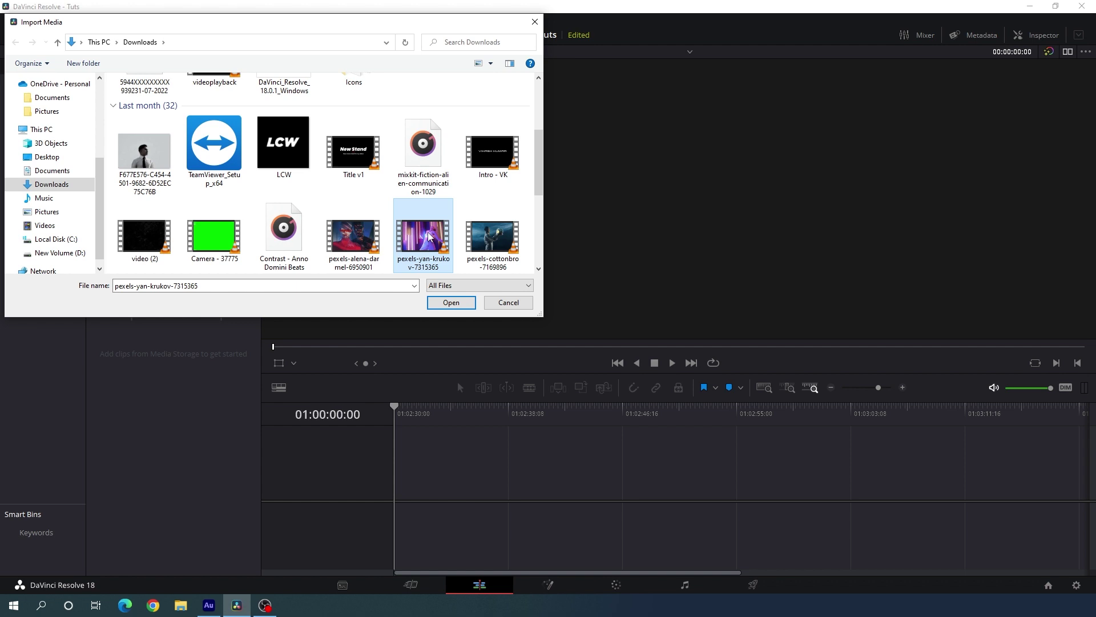
pyautogui.click(456, 304)
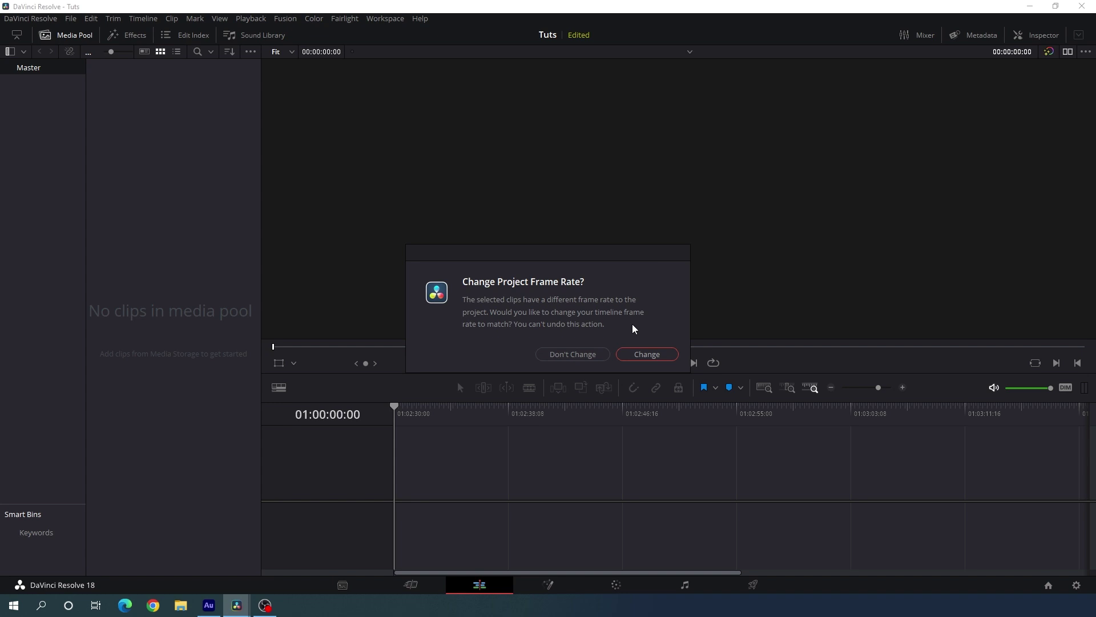
pyautogui.click(650, 355)
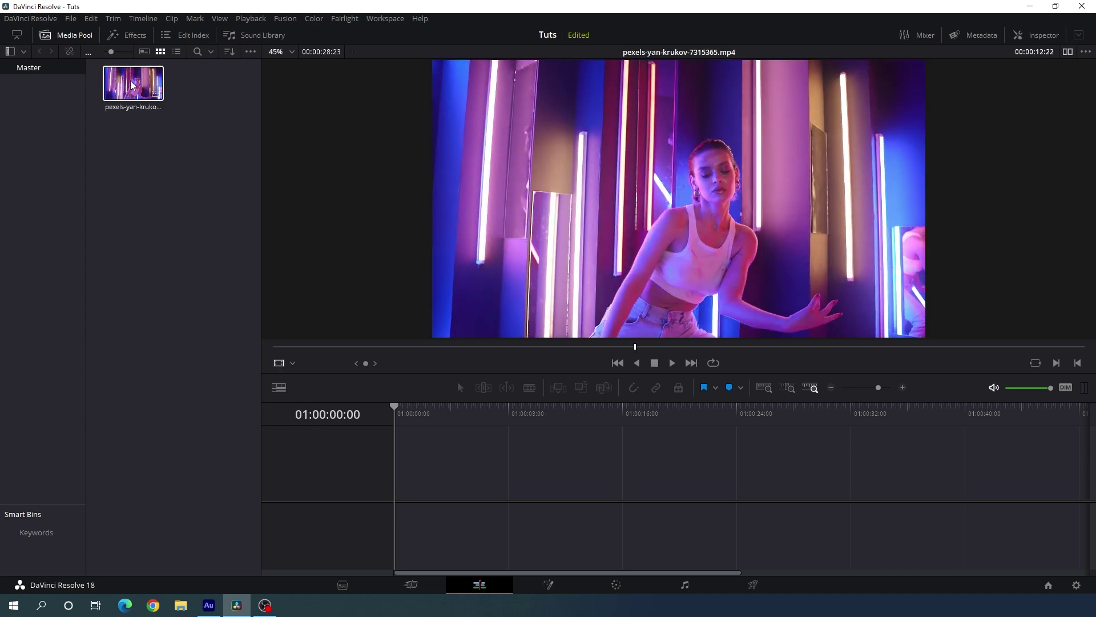
# Step: Place the imported clip at the start of a new timeline and add an Adjustment Clip on the track above it
pyautogui.moveTo(140, 86); pyautogui.dragTo(388, 476)
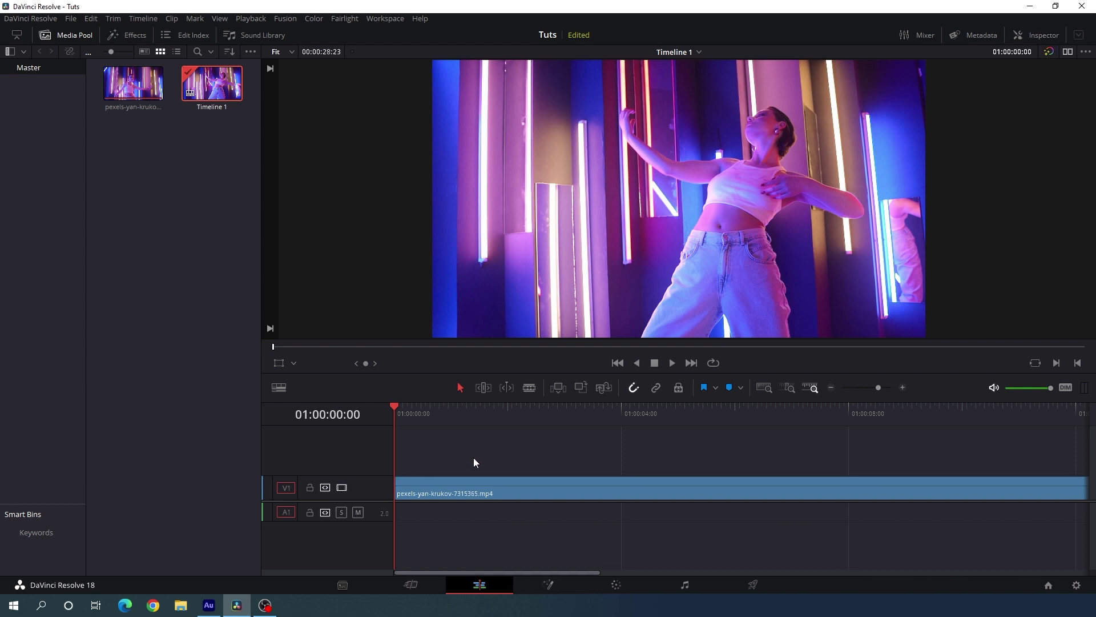
pyautogui.click(127, 34)
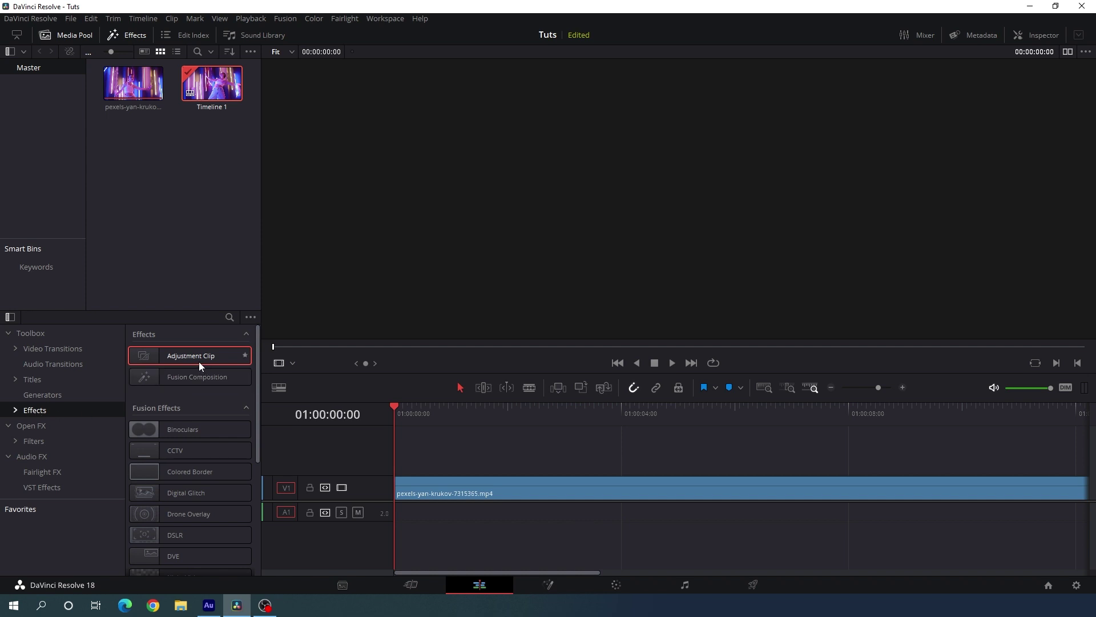
pyautogui.moveTo(204, 355); pyautogui.dragTo(393, 457)
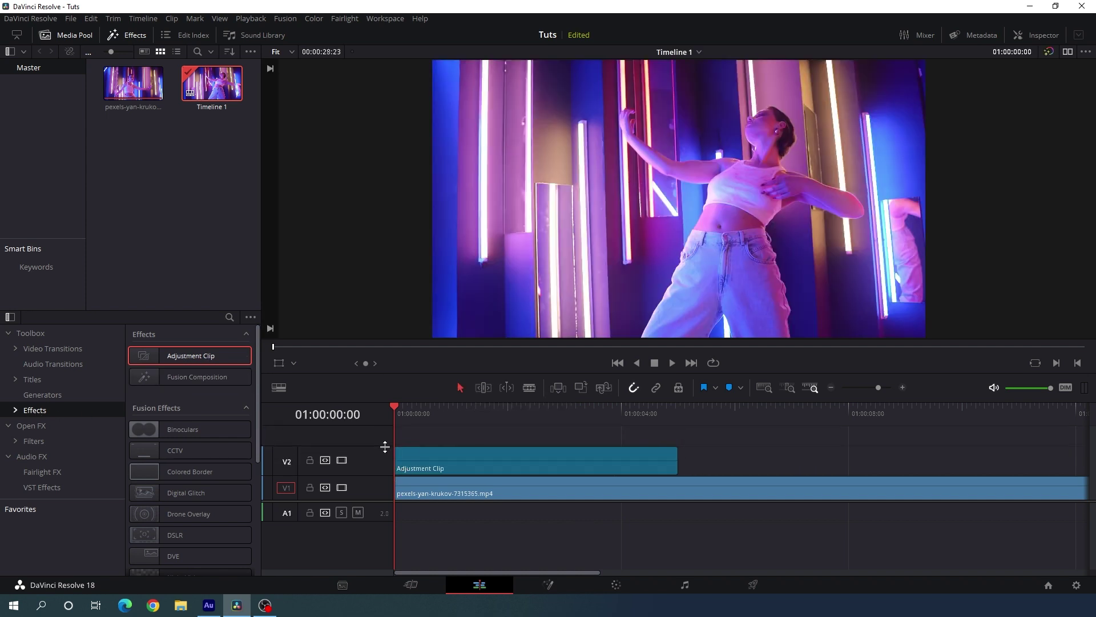
# Step: Split the video clip at 01:00:05:00, where the Adjustment Clip ends, and delete the remaining part
pyautogui.moveTo(416, 416); pyautogui.dragTo(683, 445)
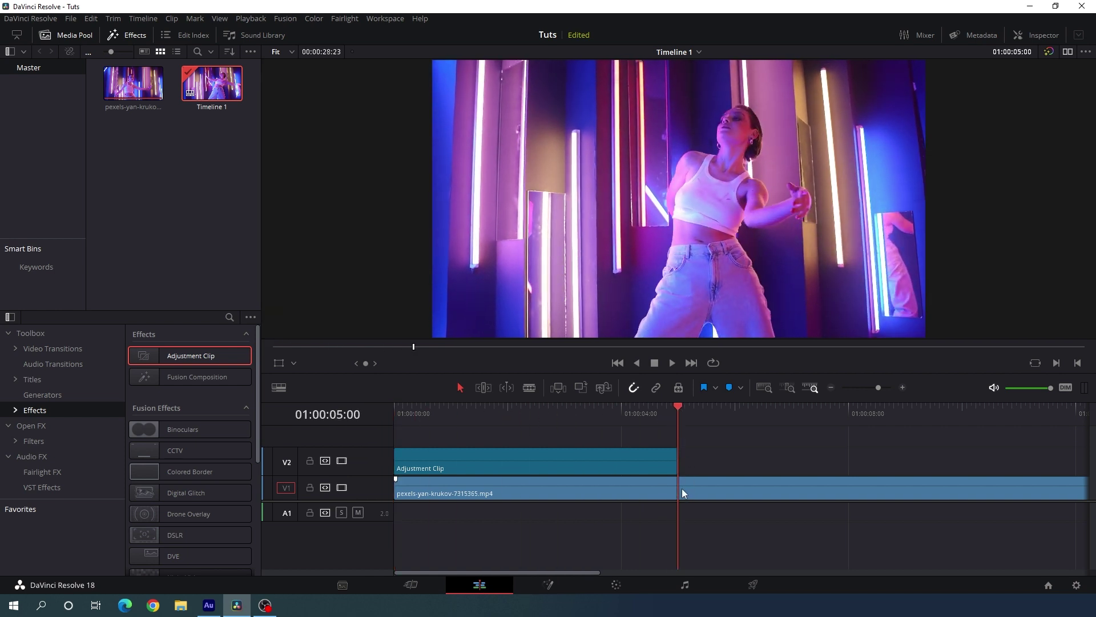
pyautogui.click(531, 388)
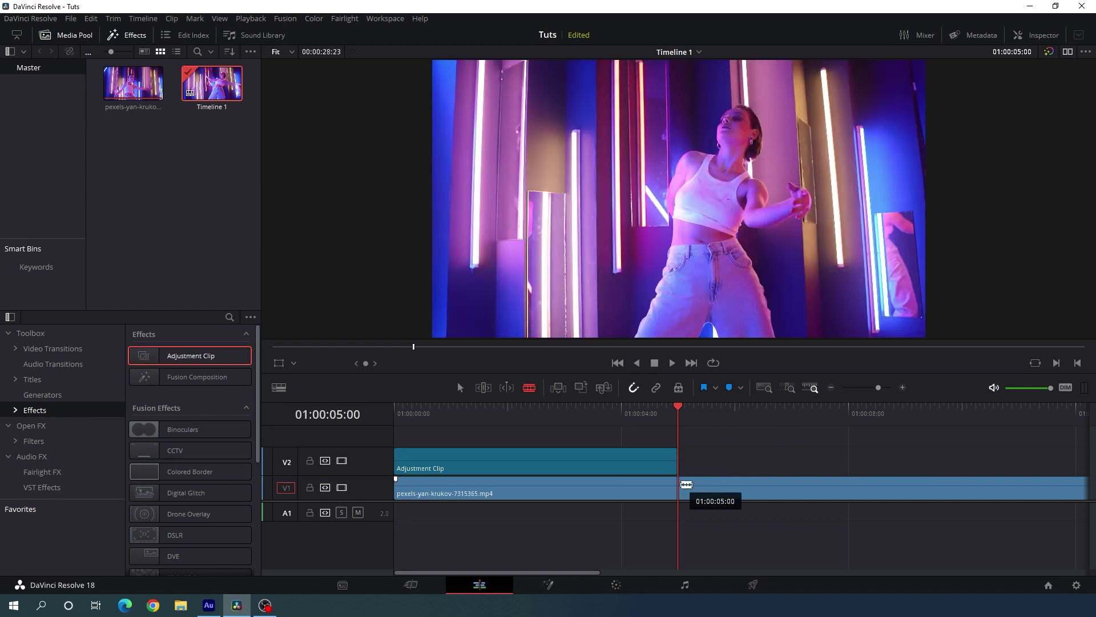
pyautogui.click(678, 489)
pyautogui.moveTo(774, 482); pyautogui.dragTo(793, 523)
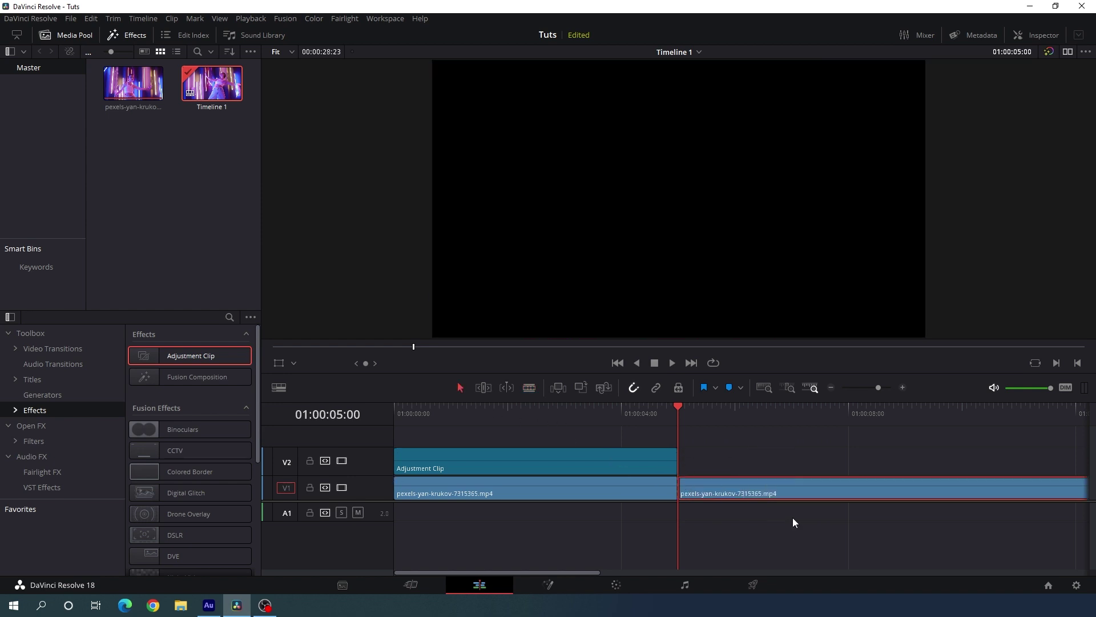
pyautogui.press('Delete')
# Step: Open the Adjustment Clip in Fusion at its first frame and disconnect MediaIn1 from MediaOut1
pyautogui.moveTo(533, 412); pyautogui.dragTo(394, 407)
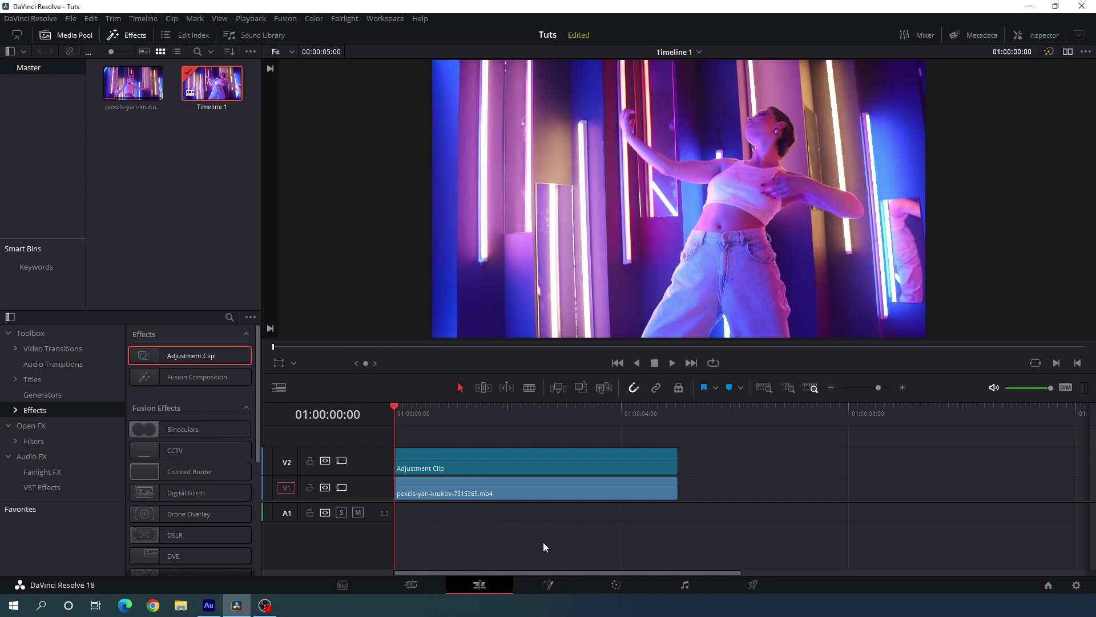
pyautogui.click(547, 584)
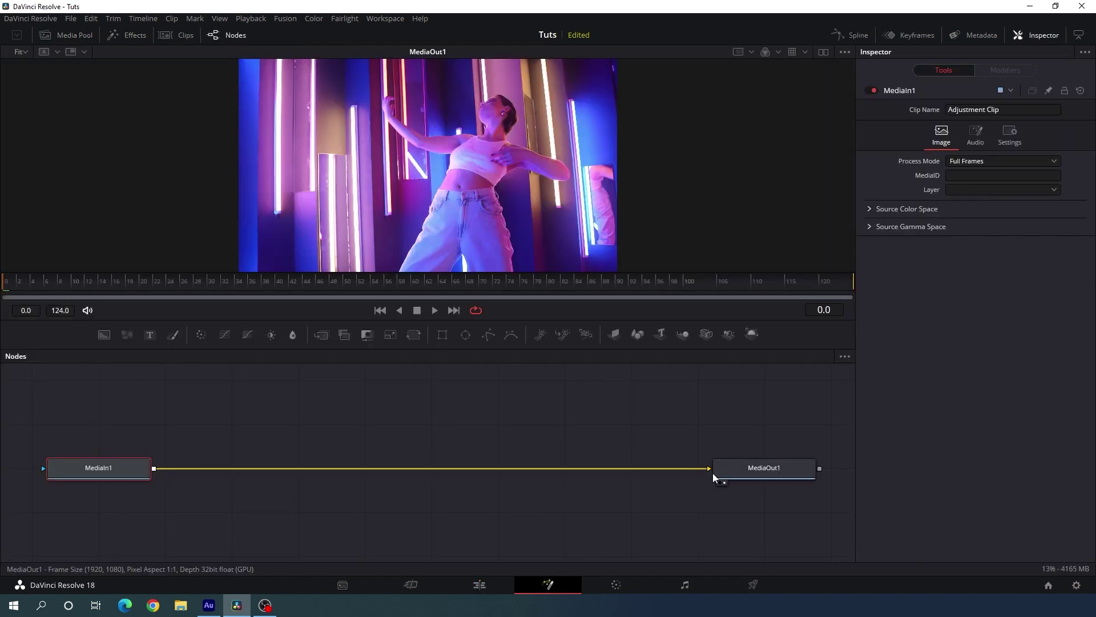
pyautogui.moveTo(709, 469); pyautogui.dragTo(378, 468)
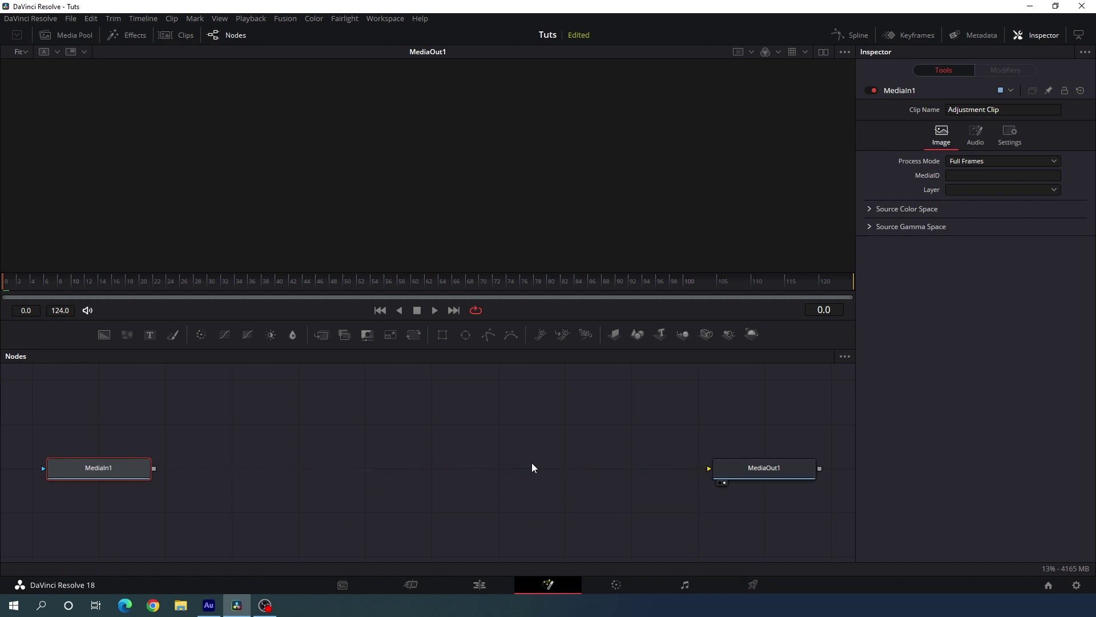
pyautogui.click(532, 468)
# Step: Space MediaIn1 and MediaOut1 far apart in one row and show MediaIn1 in the viewer
pyautogui.scroll(-2, 532, 468)
pyautogui.moveTo(718, 480); pyautogui.dragTo(822, 510)
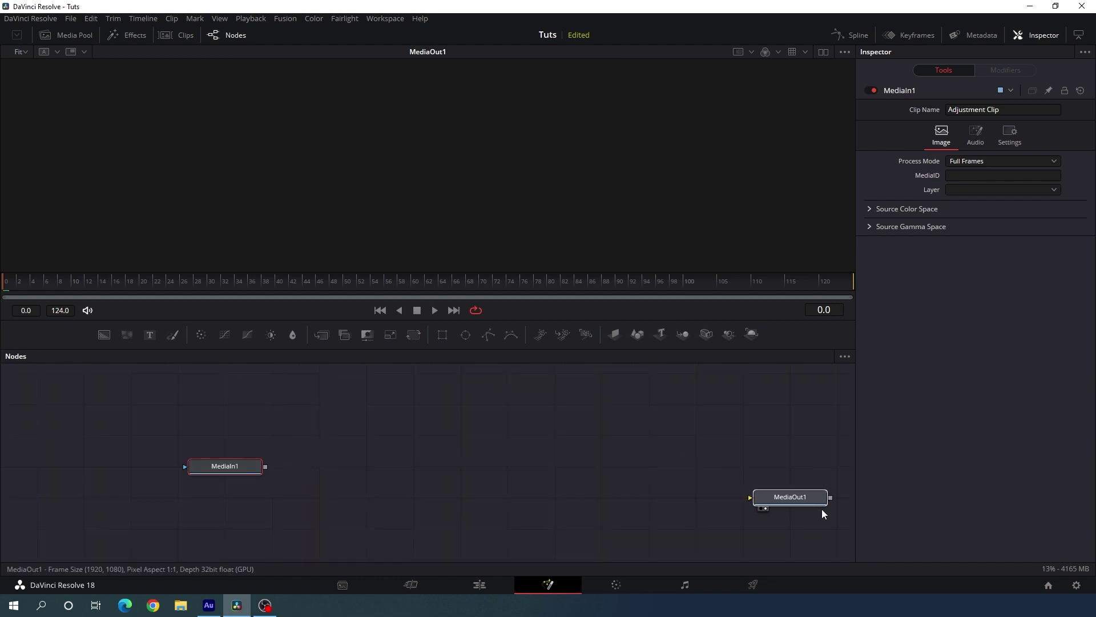
pyautogui.click(721, 522)
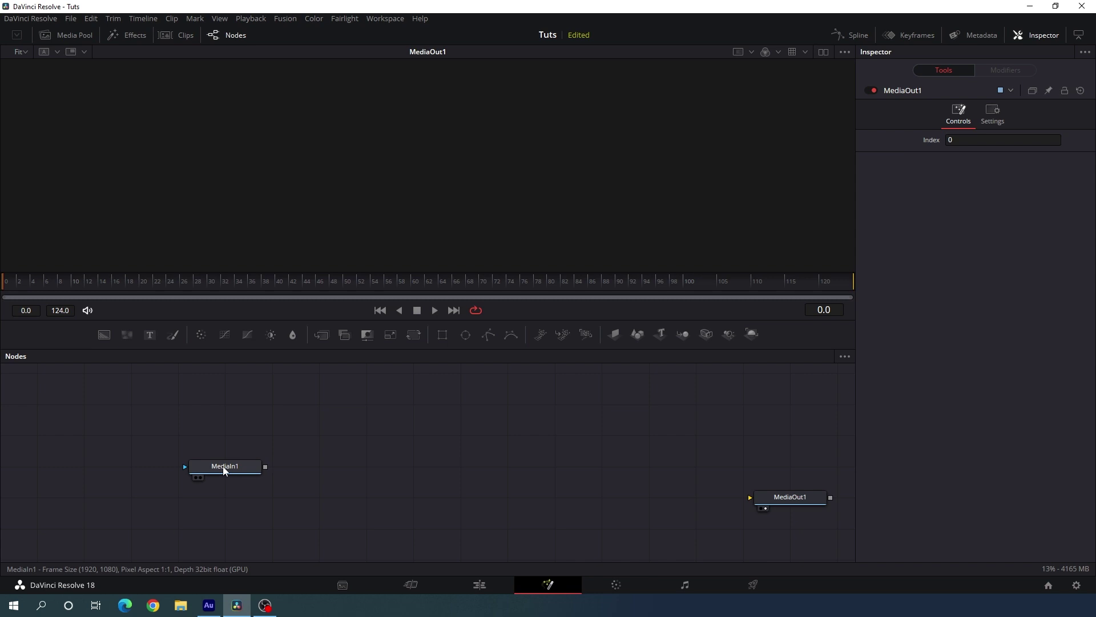
pyautogui.press('1')
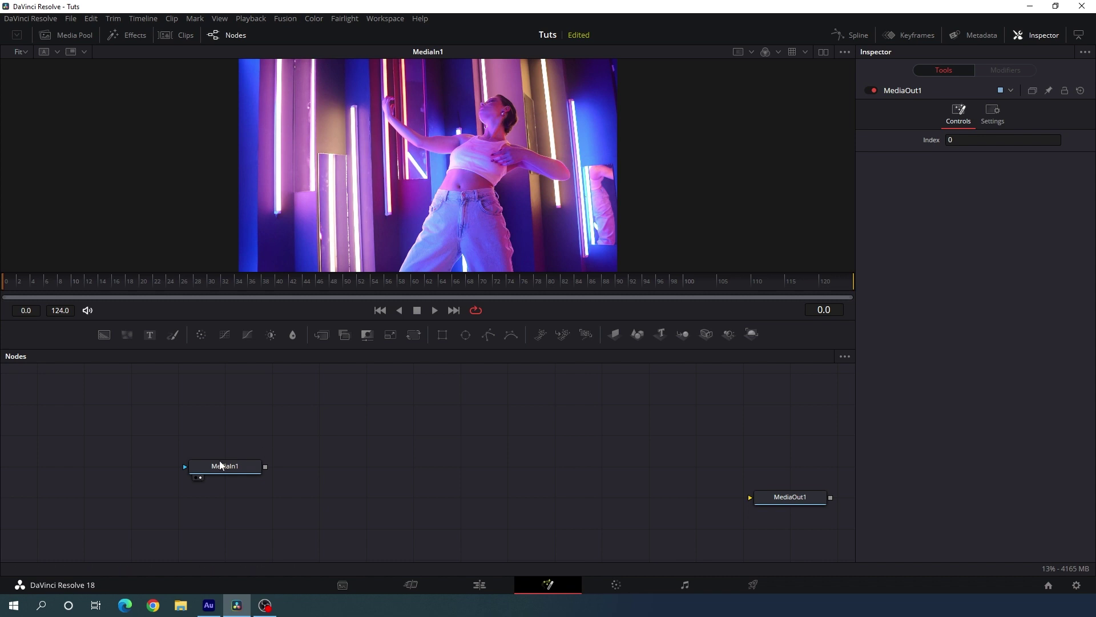
pyautogui.moveTo(225, 466); pyautogui.dragTo(111, 507)
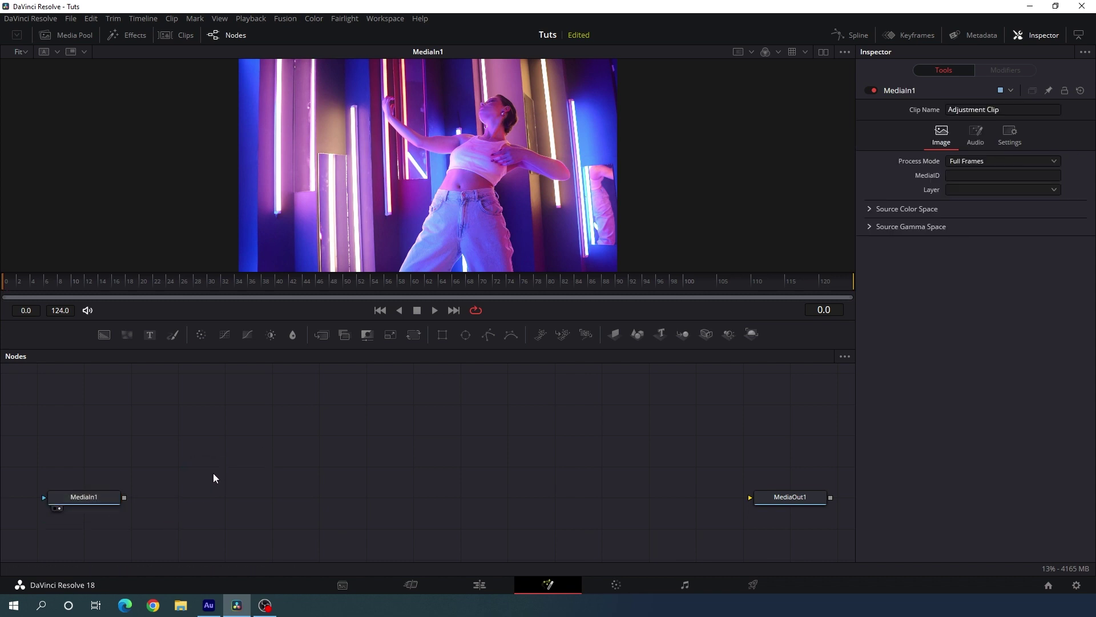
# Step: Add a Background node shown in the viewer and mask it with a Rectangle of width 1.0 and height 0.35
pyautogui.moveTo(105, 334); pyautogui.dragTo(364, 142)
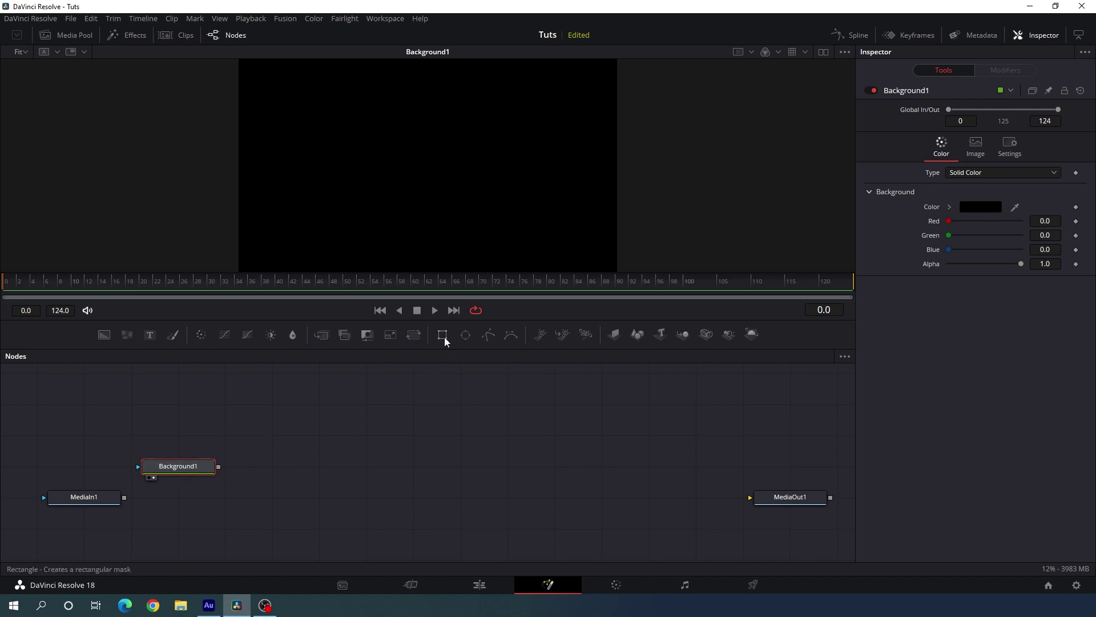
pyautogui.moveTo(444, 337); pyautogui.dragTo(184, 473)
pyautogui.moveTo(525, 202); pyautogui.dragTo(612, 201)
pyautogui.click(1048, 261)
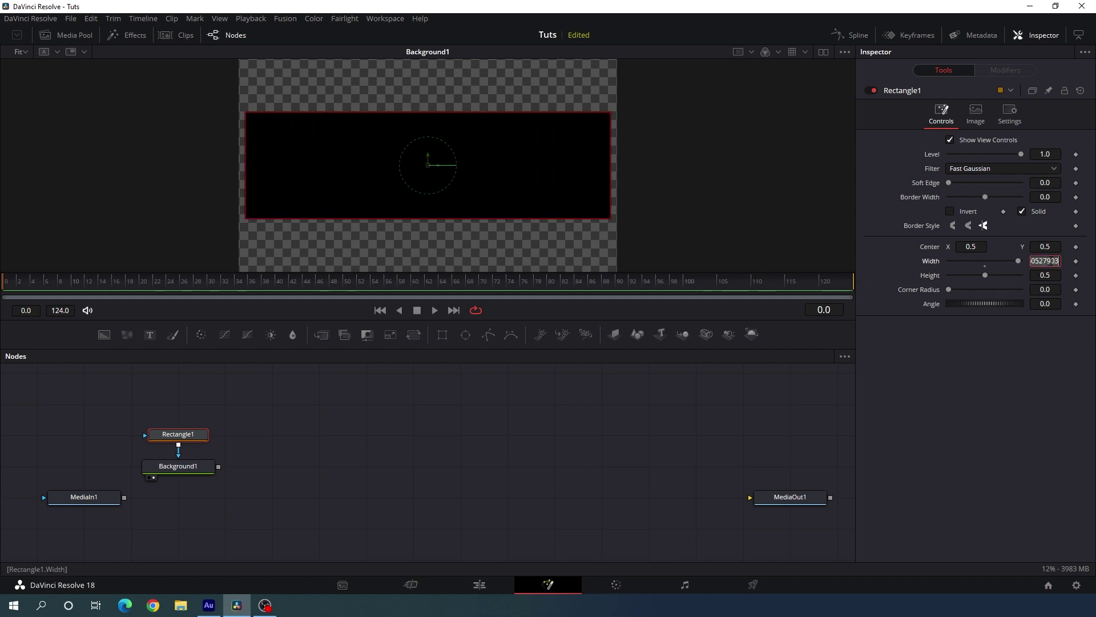
pyautogui.write('1')
pyautogui.press('Tab')
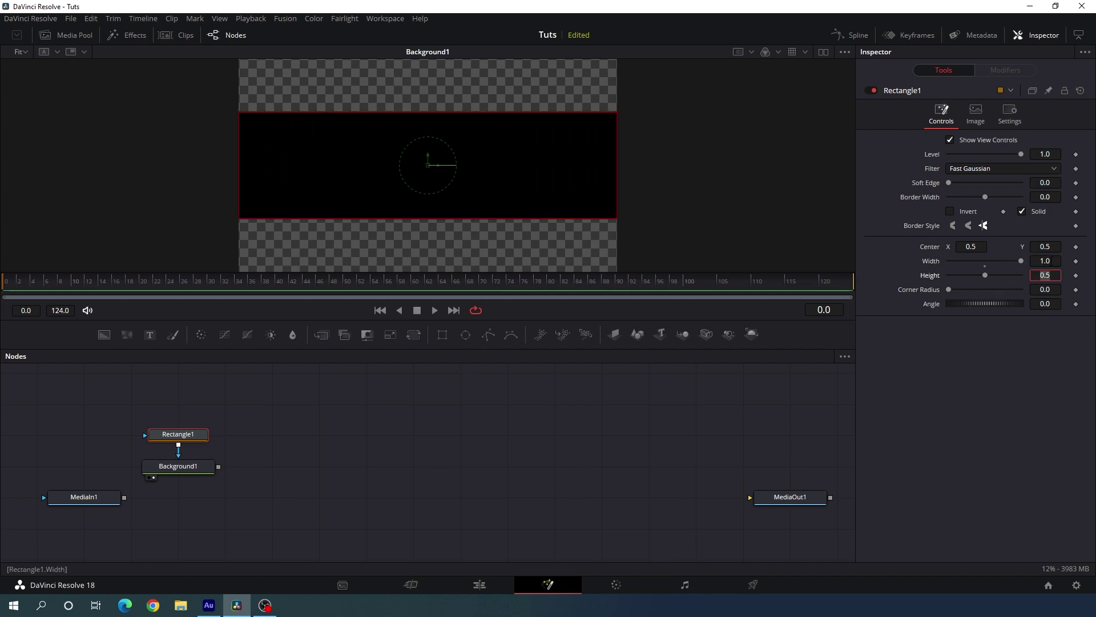
pyautogui.write('0.35')
pyautogui.press('Tab')
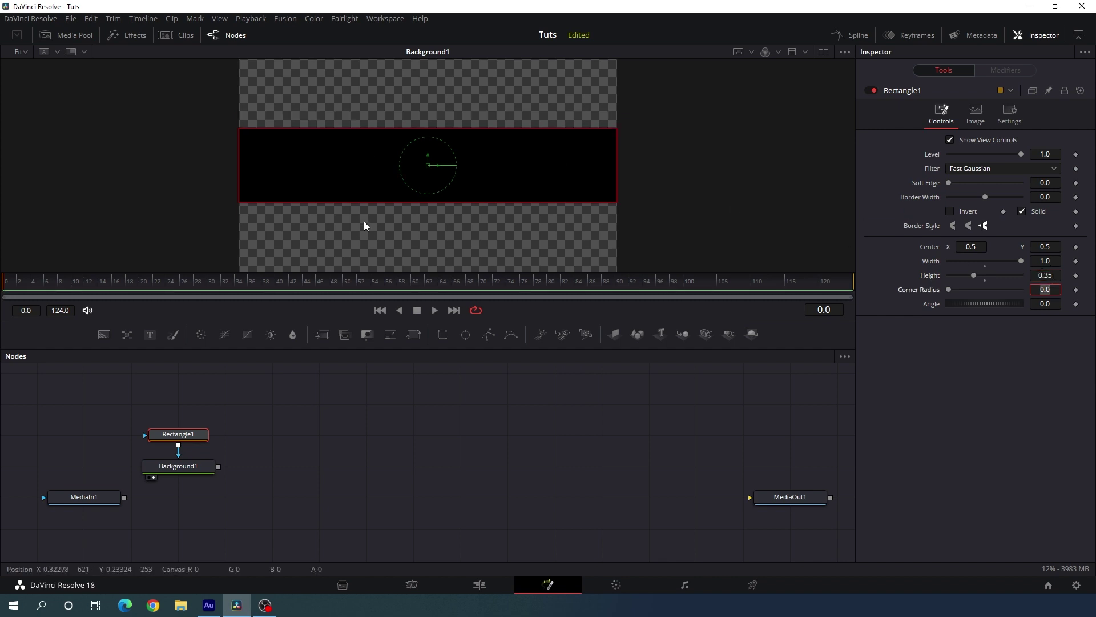
# Step: Preview MediaIn1 and the masked Background1 one after the other in the viewer
pyautogui.click(264, 423)
pyautogui.moveTo(126, 485); pyautogui.dragTo(453, 110)
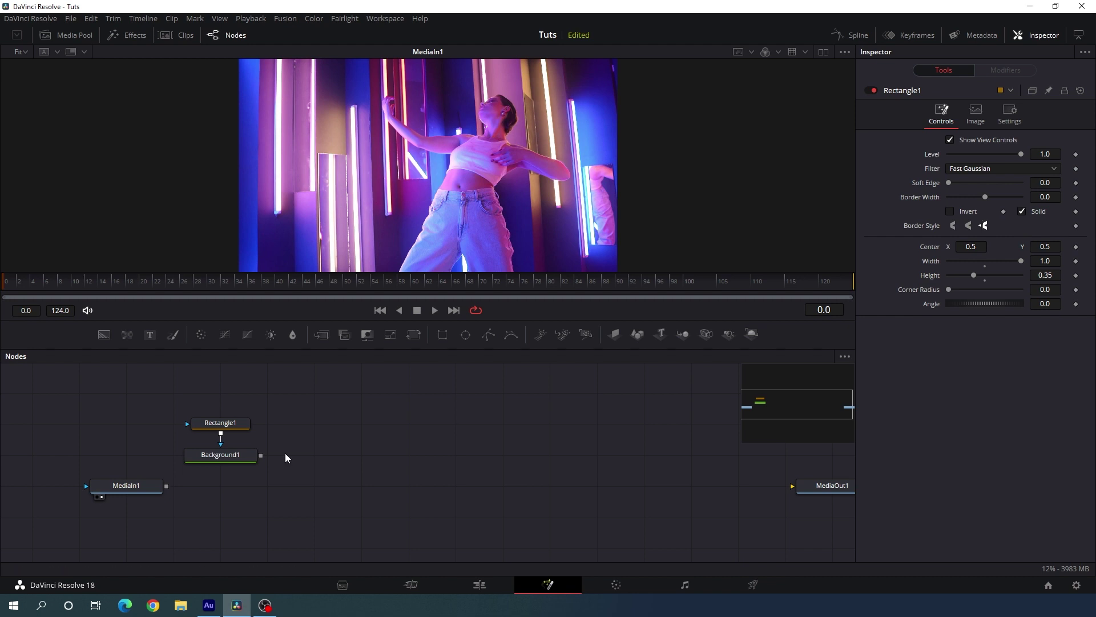
pyautogui.moveTo(231, 455); pyautogui.dragTo(411, 127)
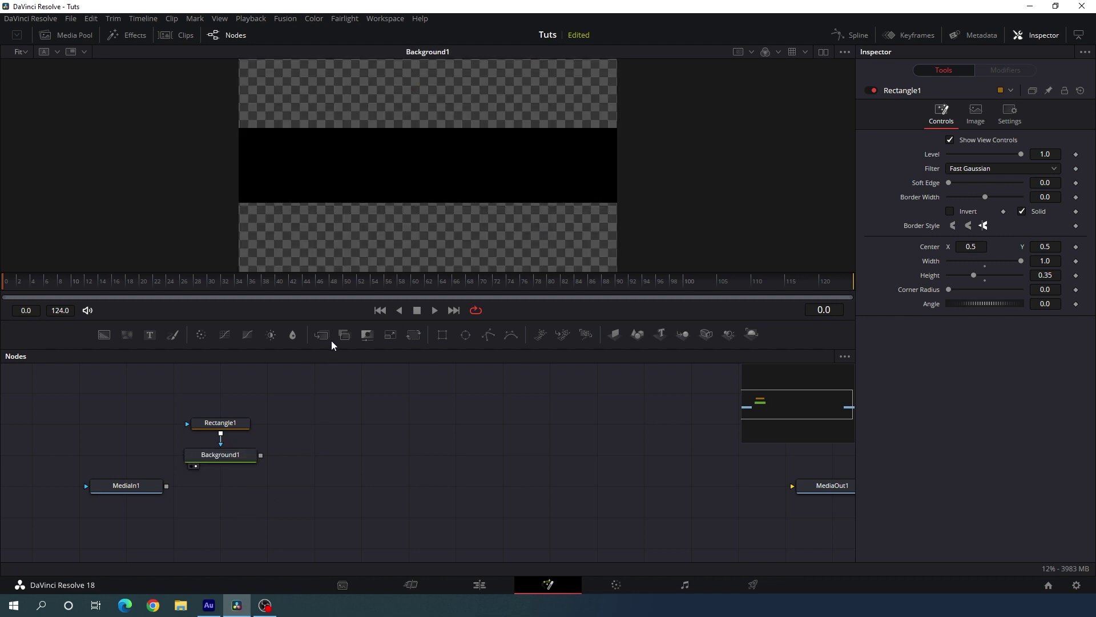
# Step: Add a Merge node with Background1 as background and MediaIn1 as foreground, and show it in the viewer
pyautogui.moveTo(323, 338); pyautogui.dragTo(313, 488)
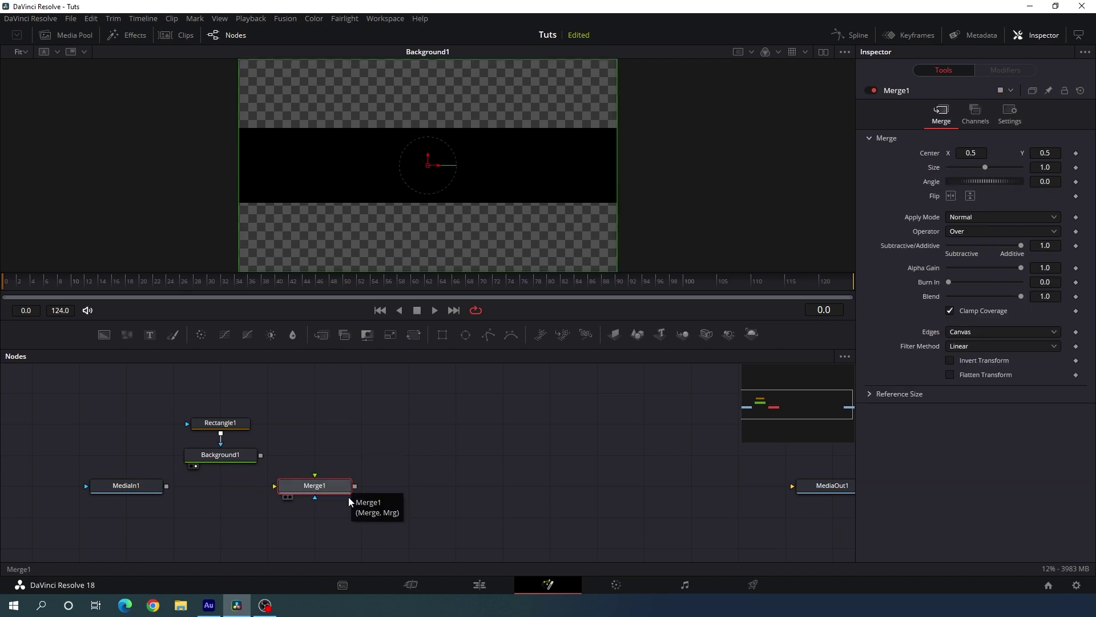
pyautogui.moveTo(276, 485); pyautogui.dragTo(234, 502)
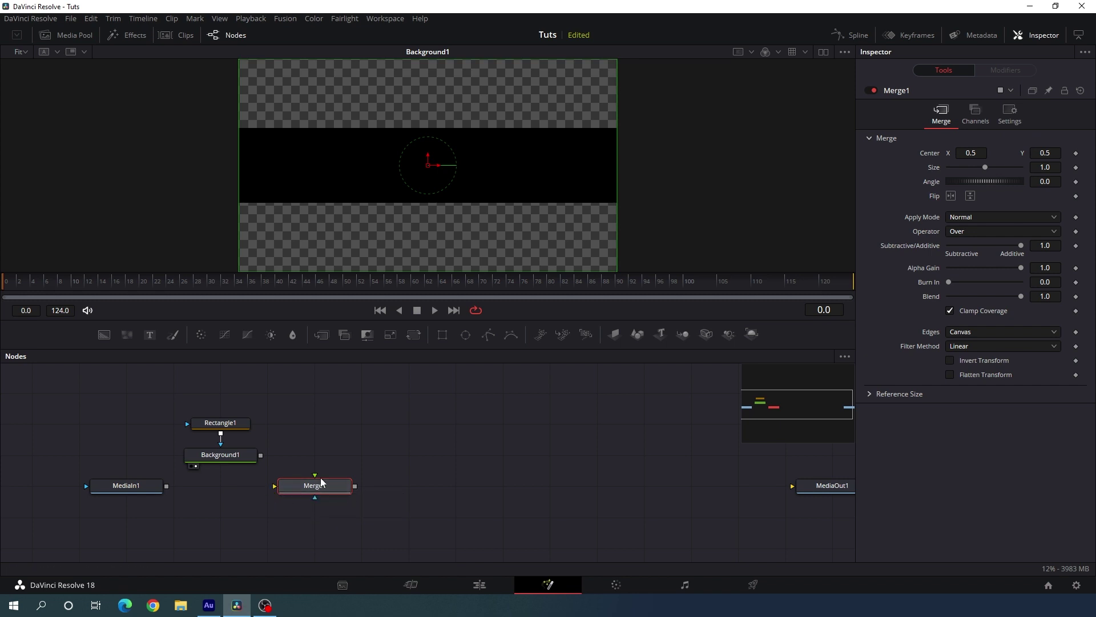
pyautogui.moveTo(355, 486); pyautogui.dragTo(438, 480)
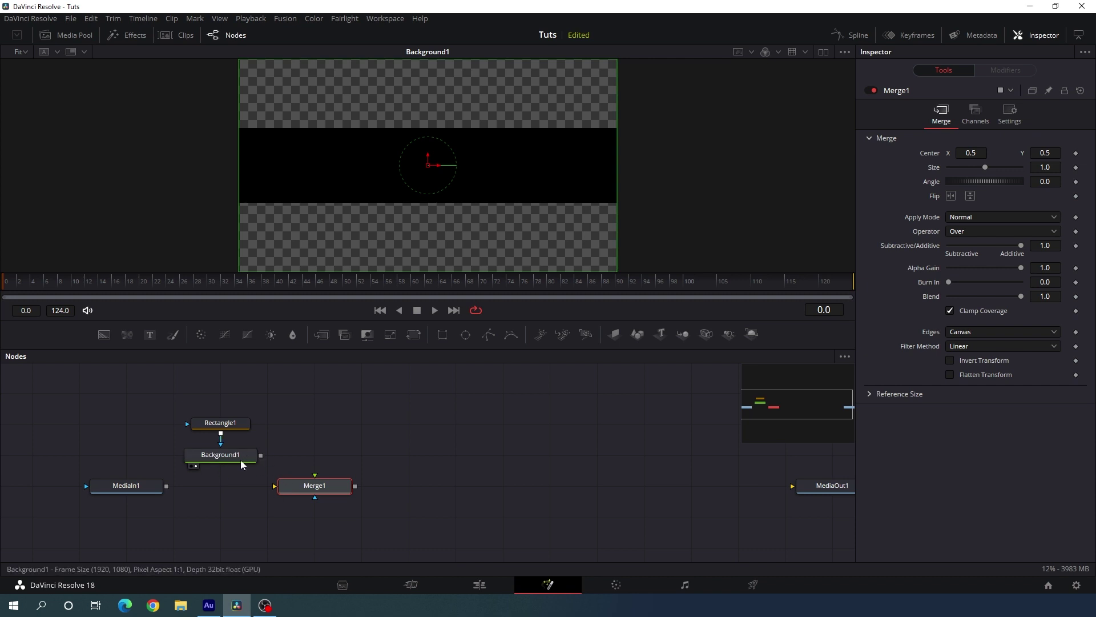
pyautogui.moveTo(241, 464)
pyautogui.moveTo(138, 493)
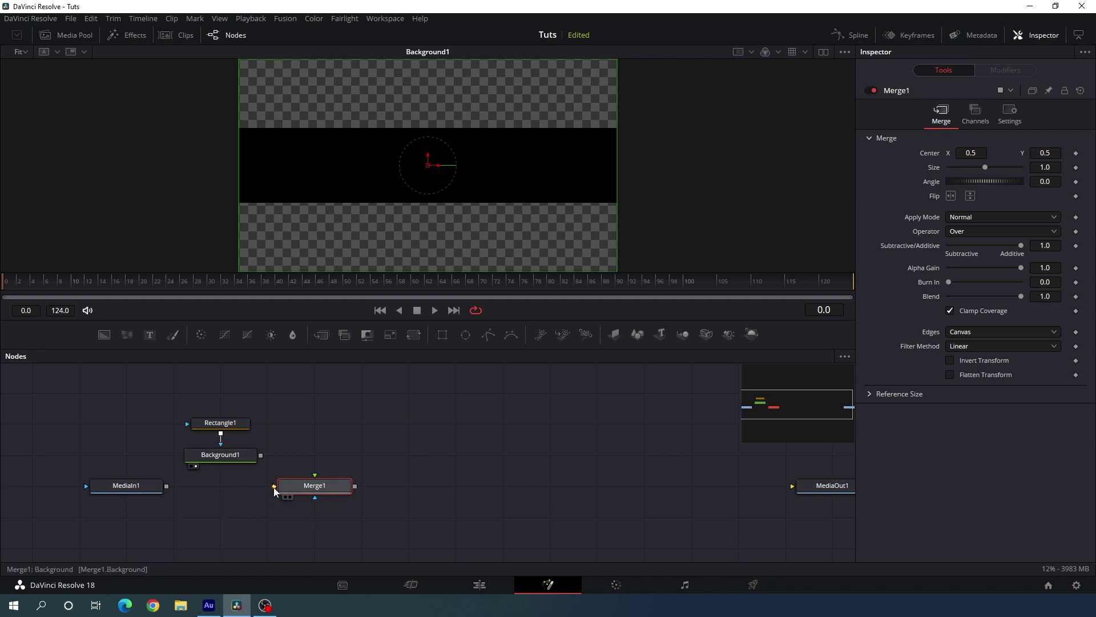
pyautogui.moveTo(274, 486); pyautogui.dragTo(154, 487)
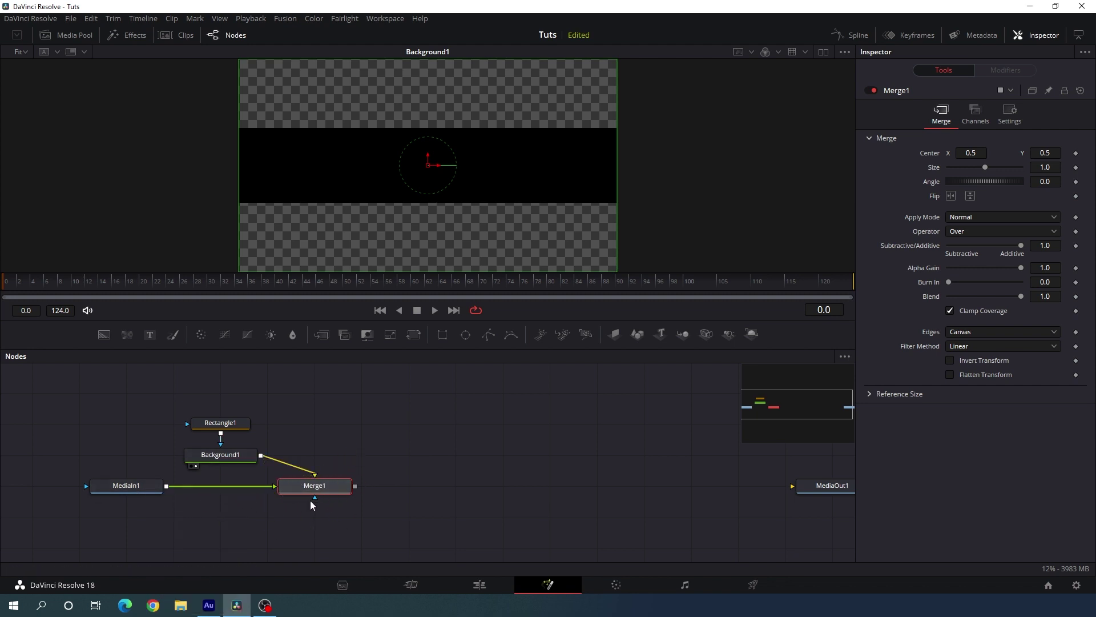
pyautogui.press('1')
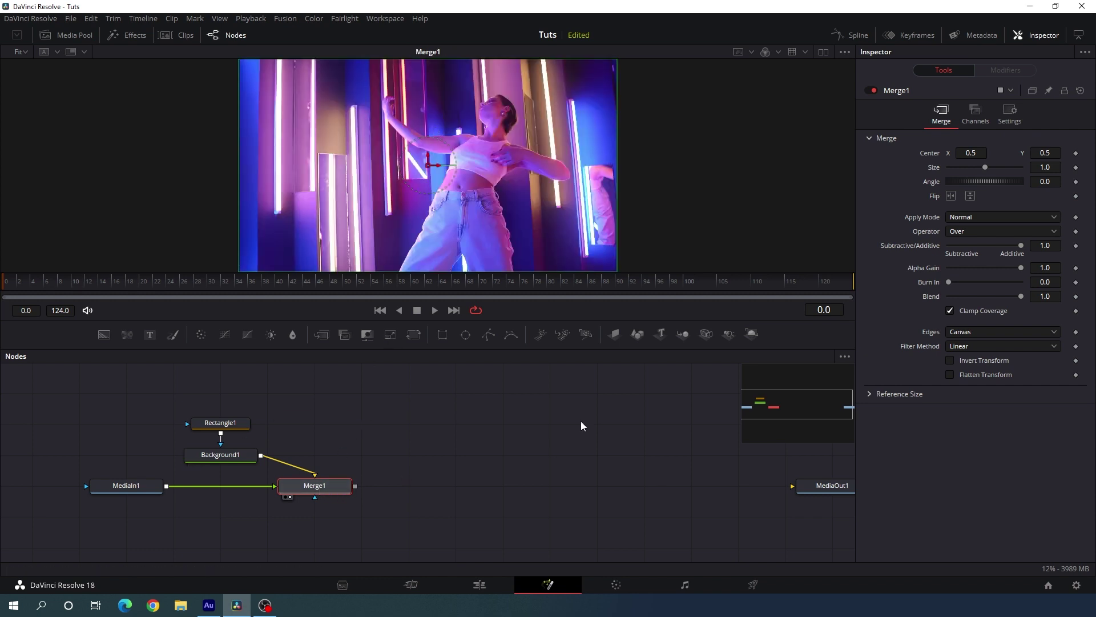
# Step: Set the Merge1 operator to In and move the node directly beneath Background1
pyautogui.click(966, 231)
pyautogui.click(963, 253)
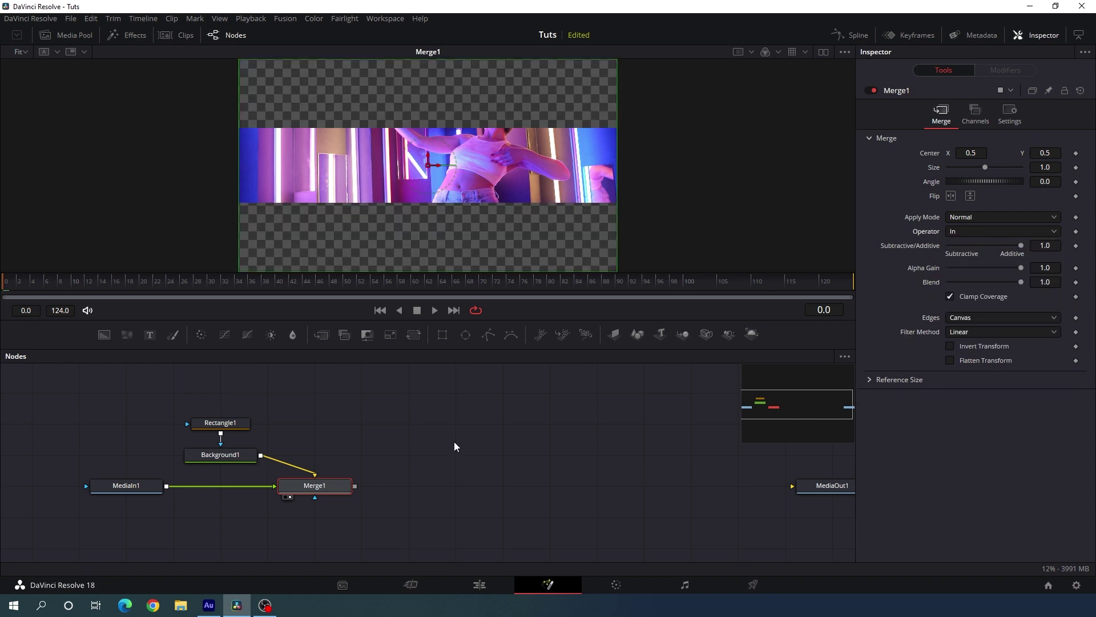
pyautogui.hscroll(-2, 454, 446)
pyautogui.moveTo(413, 489); pyautogui.dragTo(308, 488)
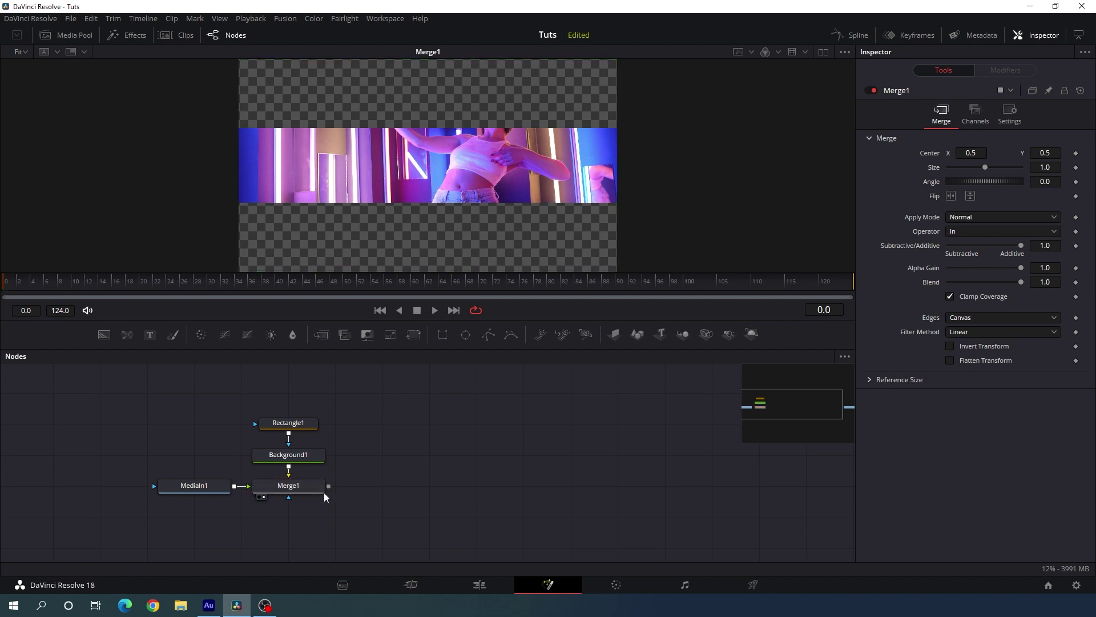
# Step: Add a Transform node below Merge1, feed it from the Merge1 output and show it in the viewer
pyautogui.scroll(-1, 385, 474)
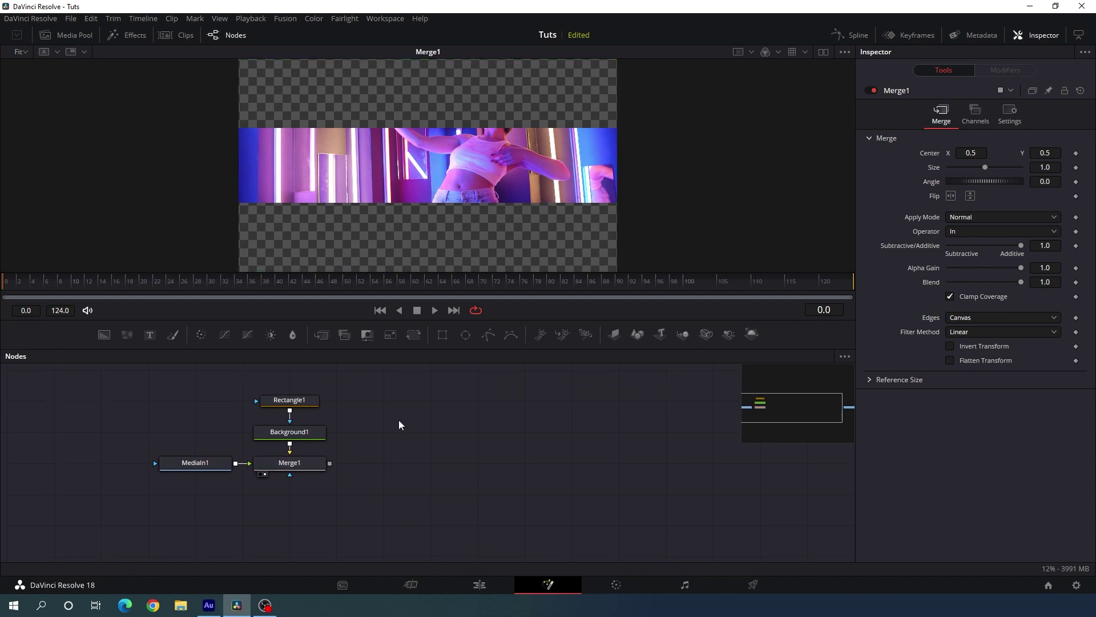
pyautogui.moveTo(413, 337); pyautogui.dragTo(296, 498)
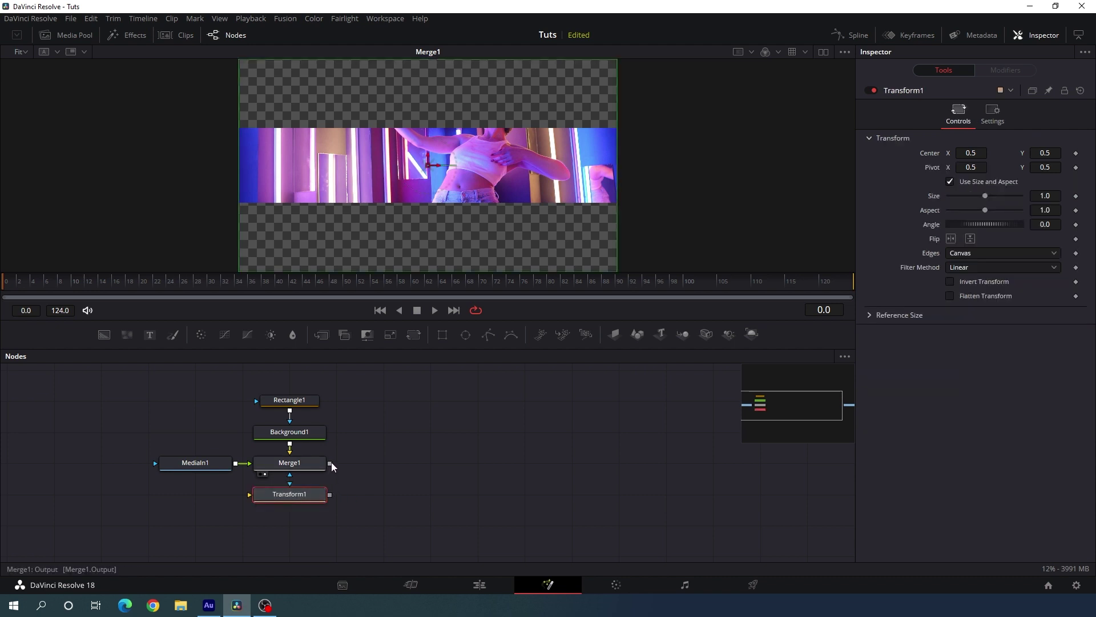
pyautogui.moveTo(330, 463); pyautogui.dragTo(307, 496)
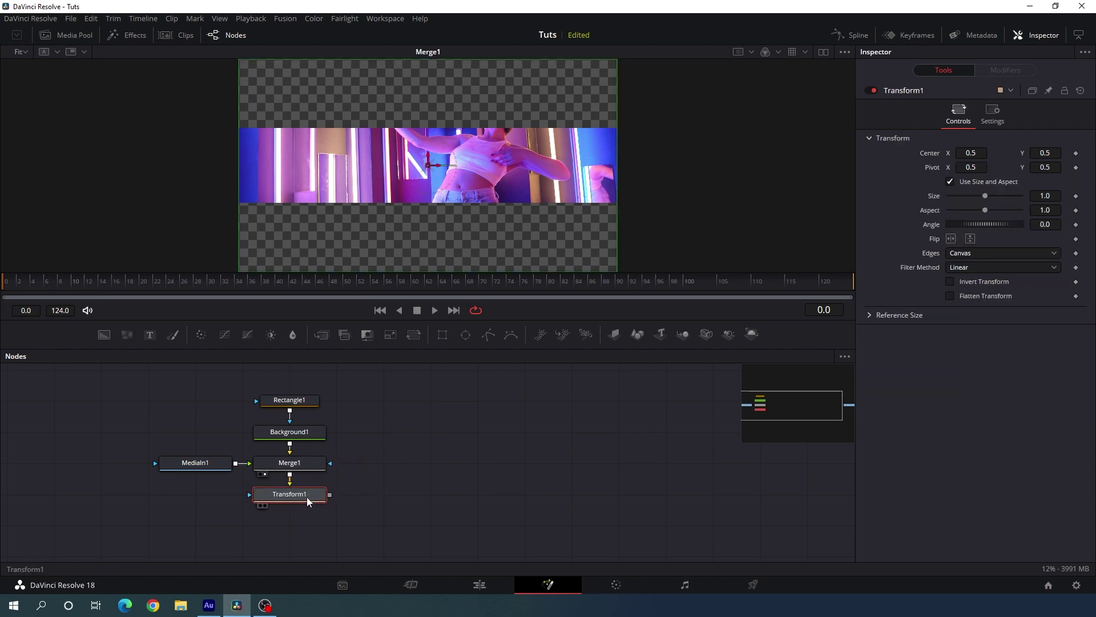
pyautogui.press('1')
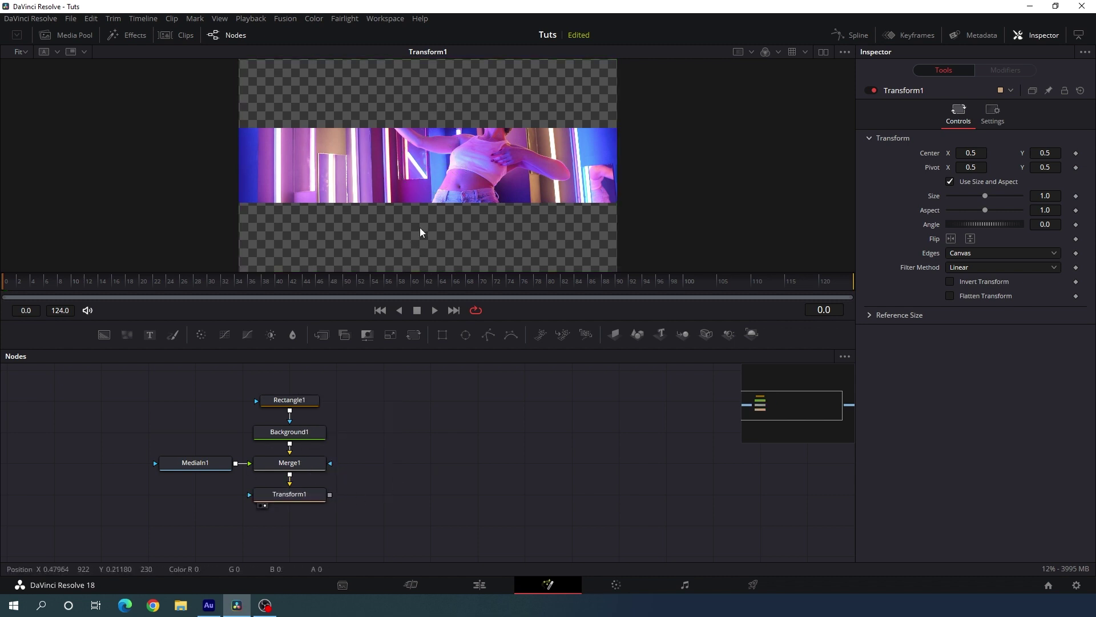
# Step: Duplicate the Rectangle1, Background1, Merge1 and Transform1 chain twice alongside the original, and feed MediaIn1 into the foreground of both copied Merge nodes
pyautogui.moveTo(359, 396); pyautogui.dragTo(303, 533)
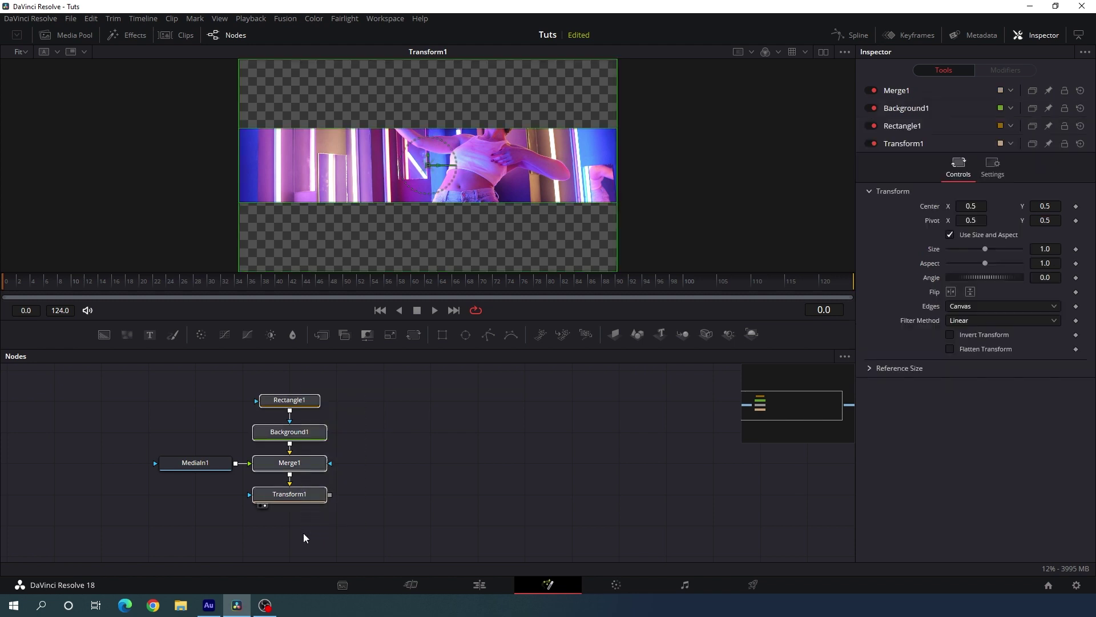
pyautogui.hotkey('ctrl', 'c')
pyautogui.hotkey('ctrl', 'v')
pyautogui.moveTo(420, 466); pyautogui.dragTo(420, 497)
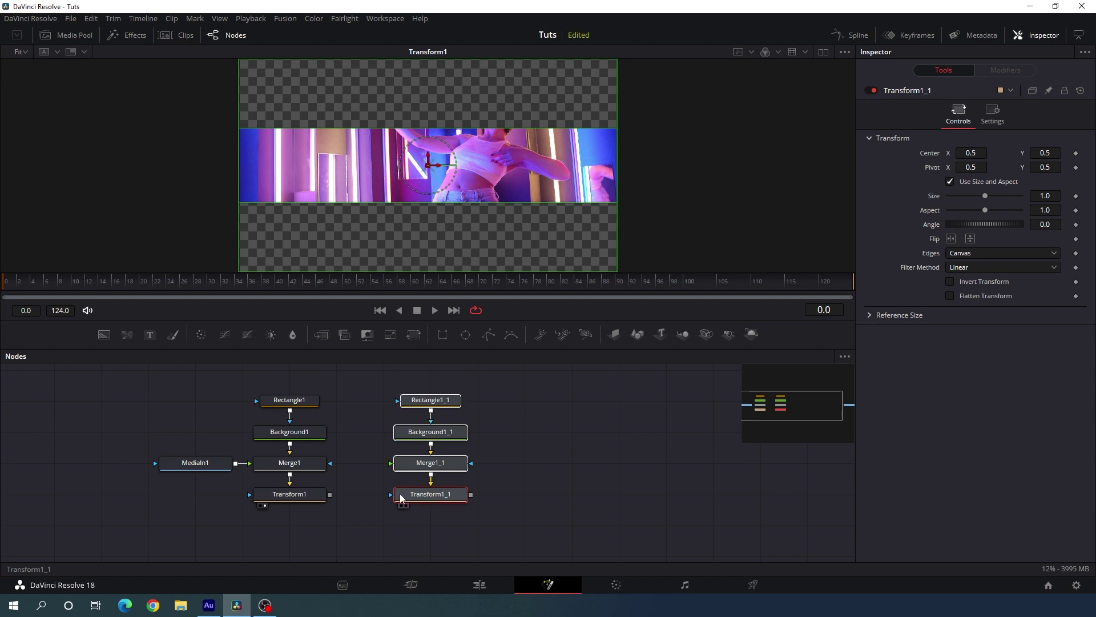
pyautogui.click(556, 467)
pyautogui.hotkey('ctrl', 'v')
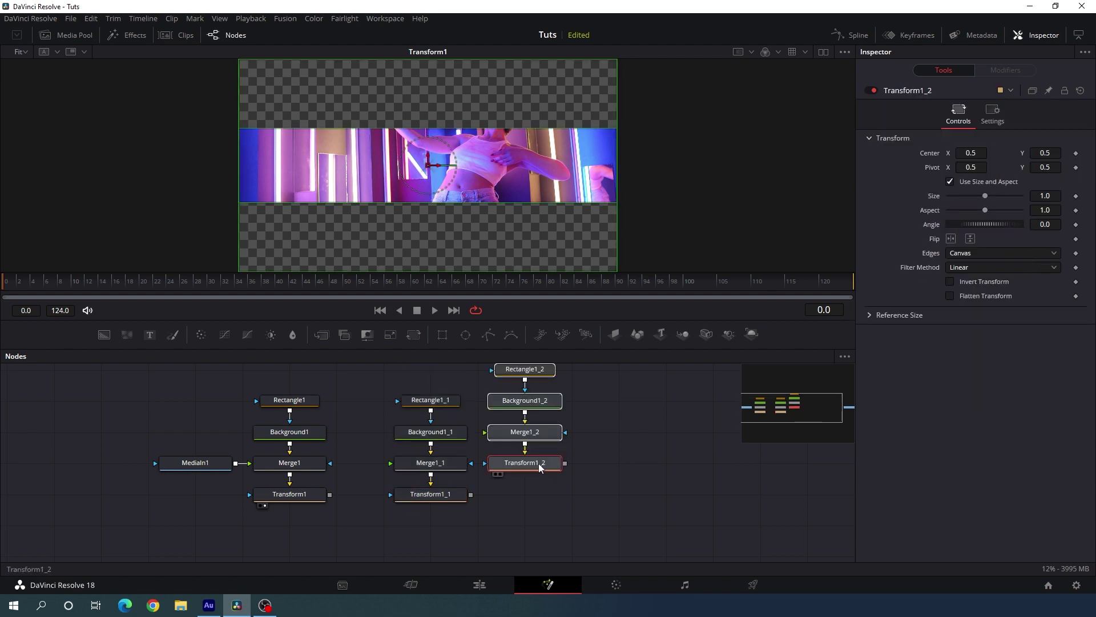
pyautogui.moveTo(547, 463); pyautogui.dragTo(596, 464)
pyautogui.click(652, 491)
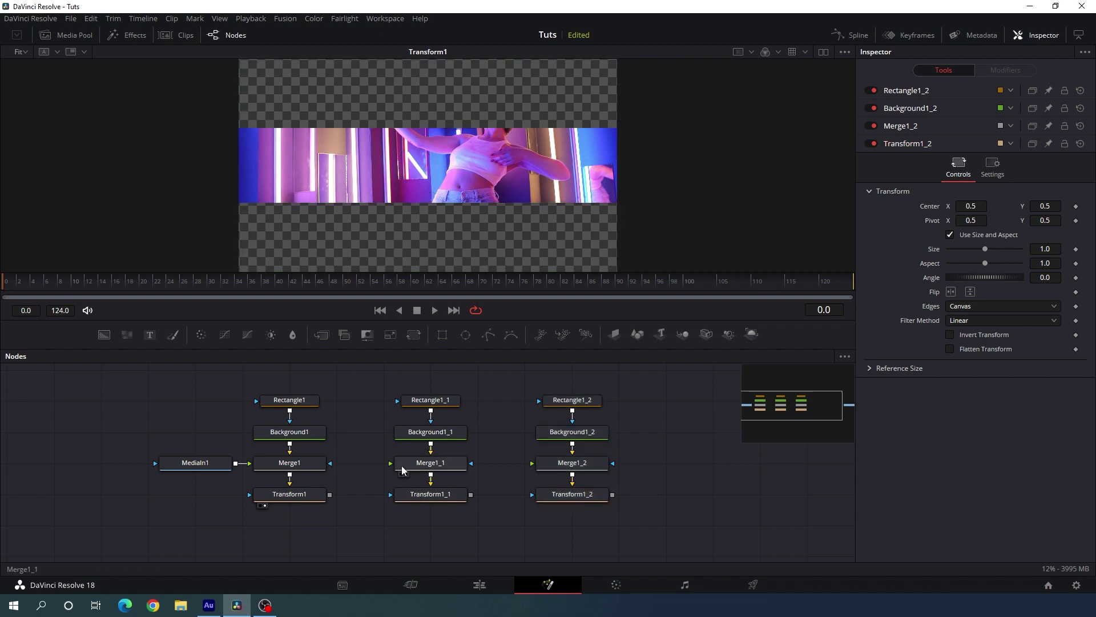
pyautogui.moveTo(392, 468); pyautogui.dragTo(181, 467)
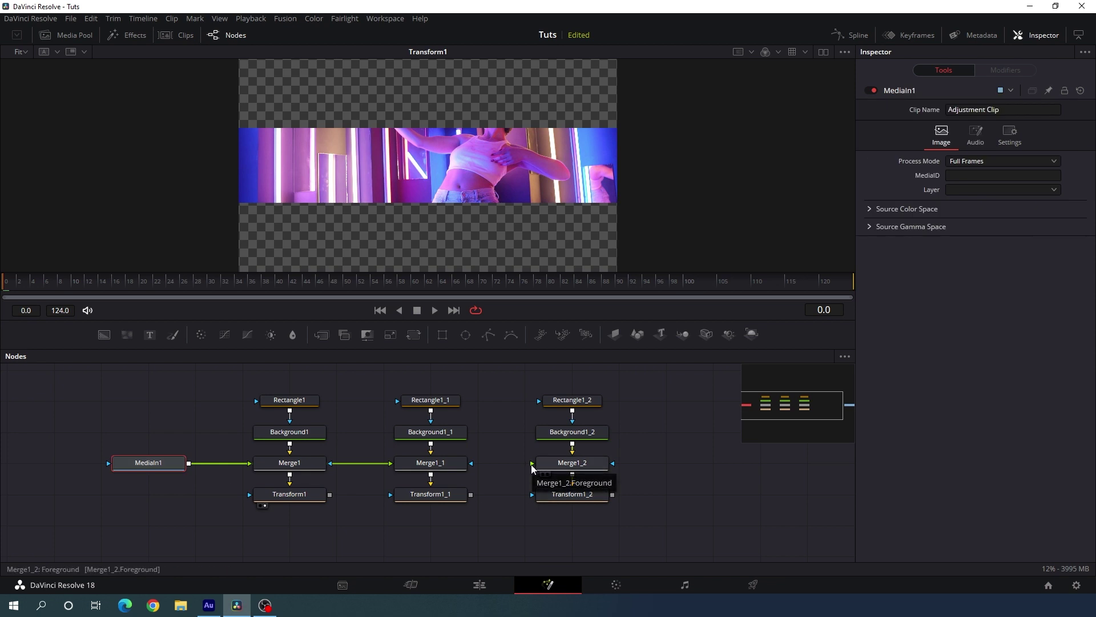
pyautogui.moveTo(531, 464); pyautogui.dragTo(190, 468)
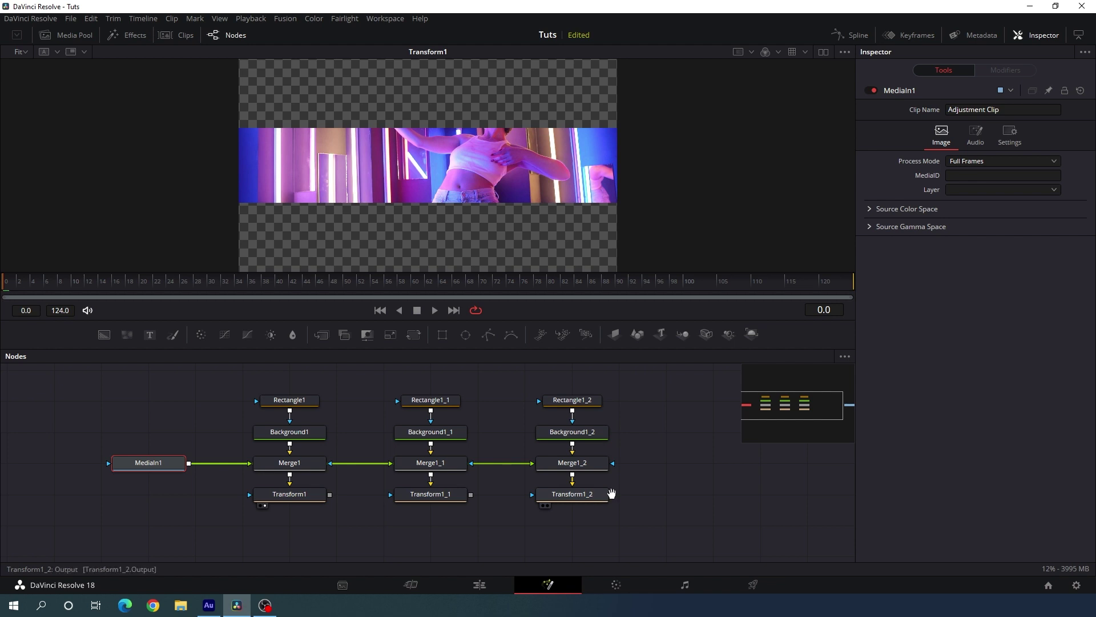
# Step: Add a Merge node below Transform1_1 with Transform1 as background and Transform1_1 as foreground, and show it in the viewer
pyautogui.moveTo(609, 492); pyautogui.dragTo(554, 474)
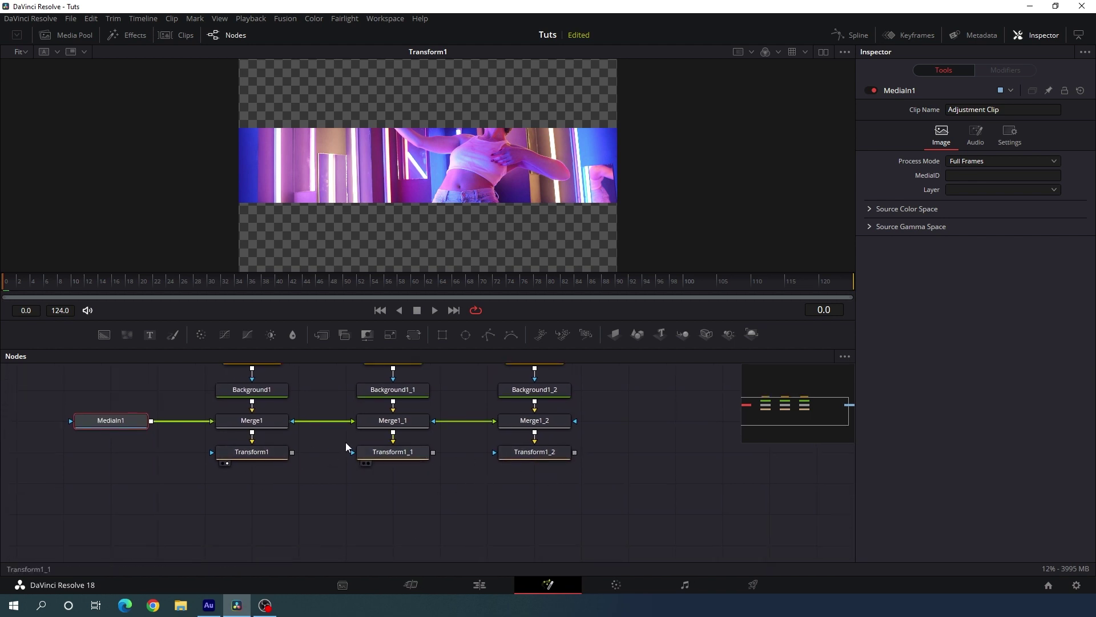
pyautogui.moveTo(321, 340); pyautogui.dragTo(388, 489)
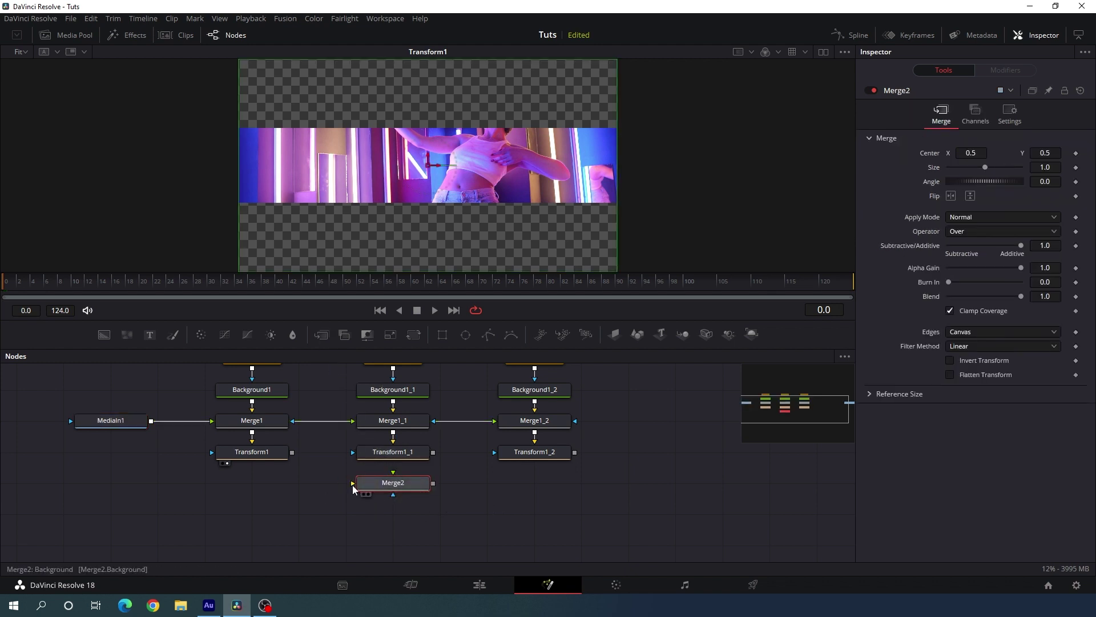
pyautogui.moveTo(352, 483); pyautogui.dragTo(291, 452)
pyautogui.moveTo(393, 475); pyautogui.dragTo(433, 452)
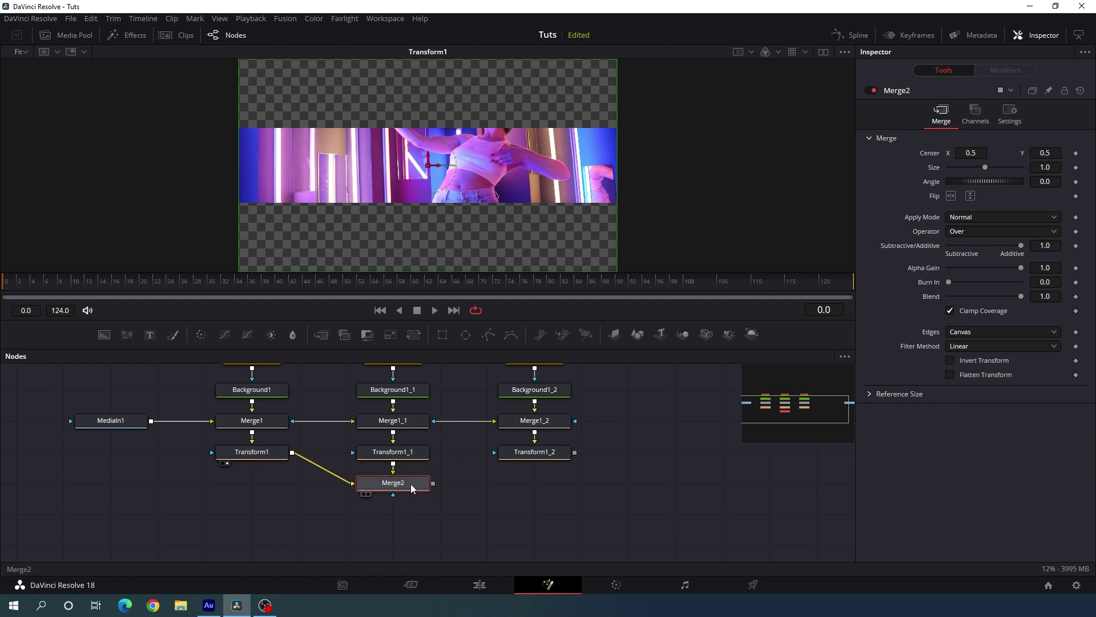
pyautogui.press('1')
pyautogui.scroll(2, 447, 420)
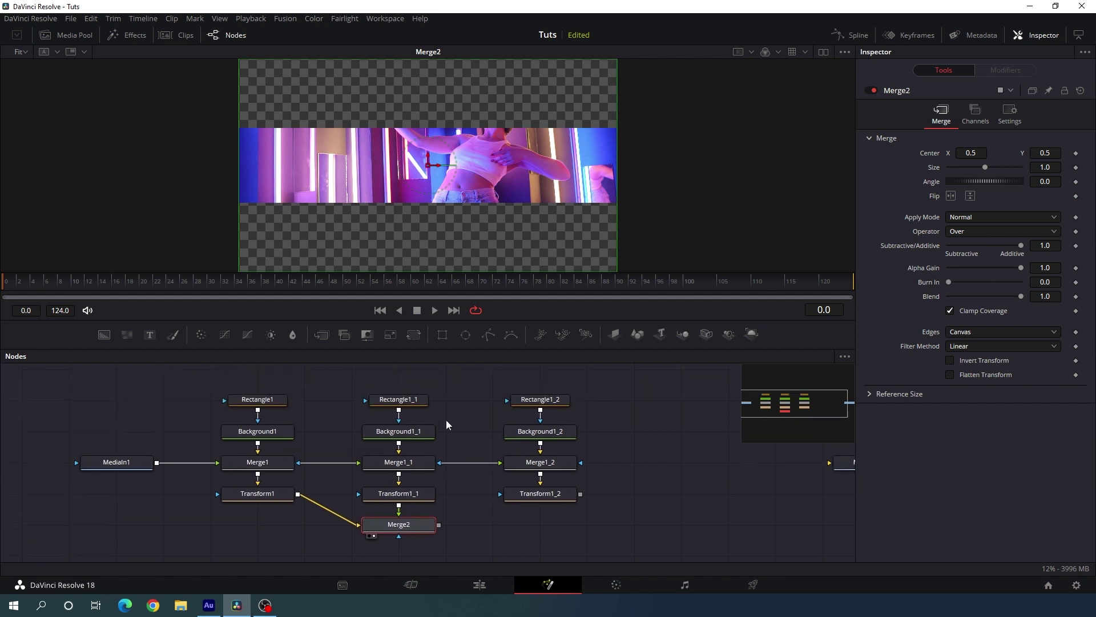
# Step: Move the Rectangle1_1 mask to the top of the frame by setting its Center Y to 0.85
pyautogui.click(415, 402)
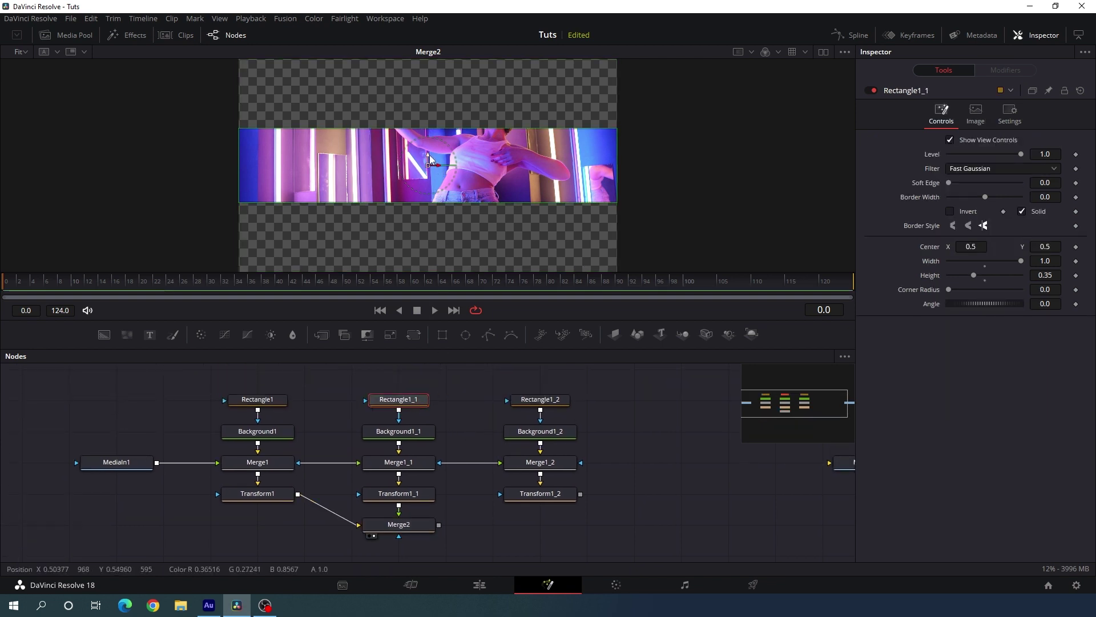
pyautogui.moveTo(433, 156); pyautogui.dragTo(432, 82)
pyautogui.click(1049, 246)
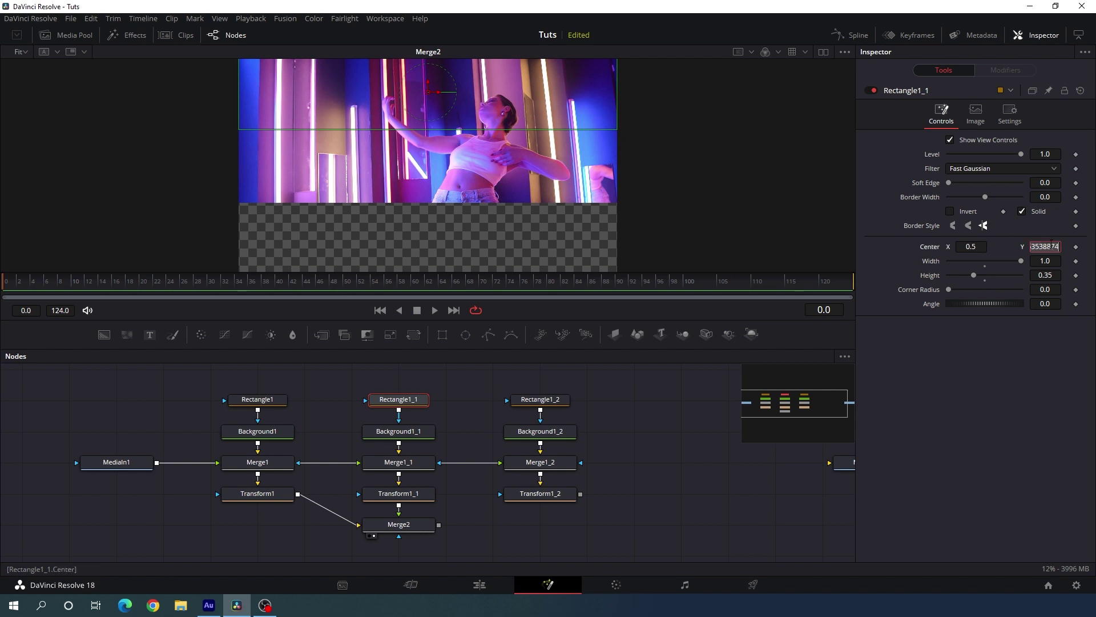
pyautogui.write('0.85')
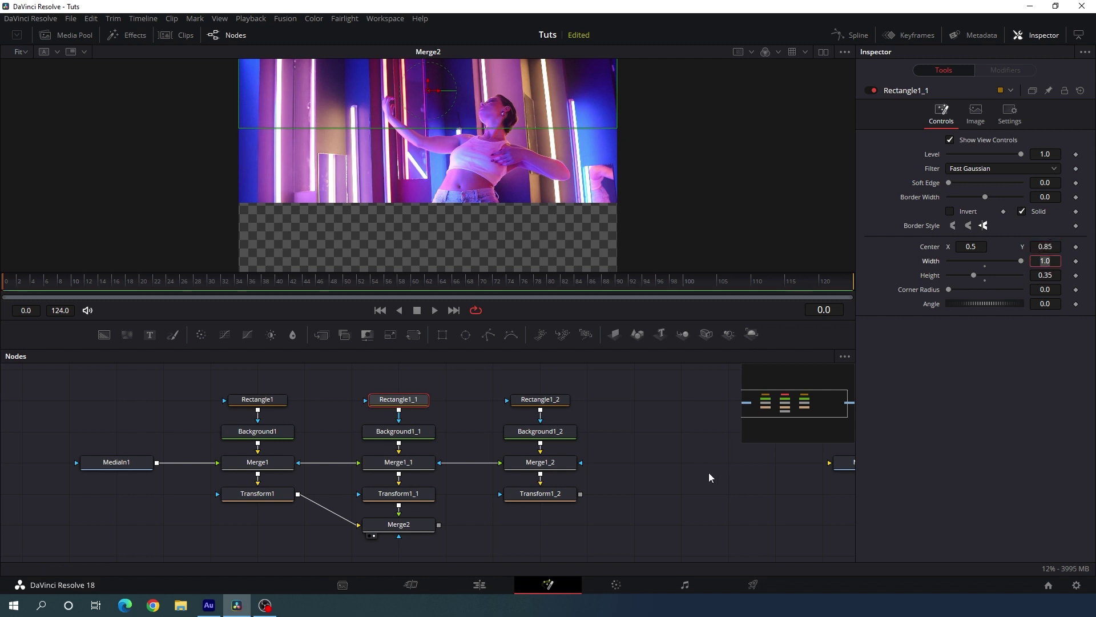
pyautogui.click(708, 472)
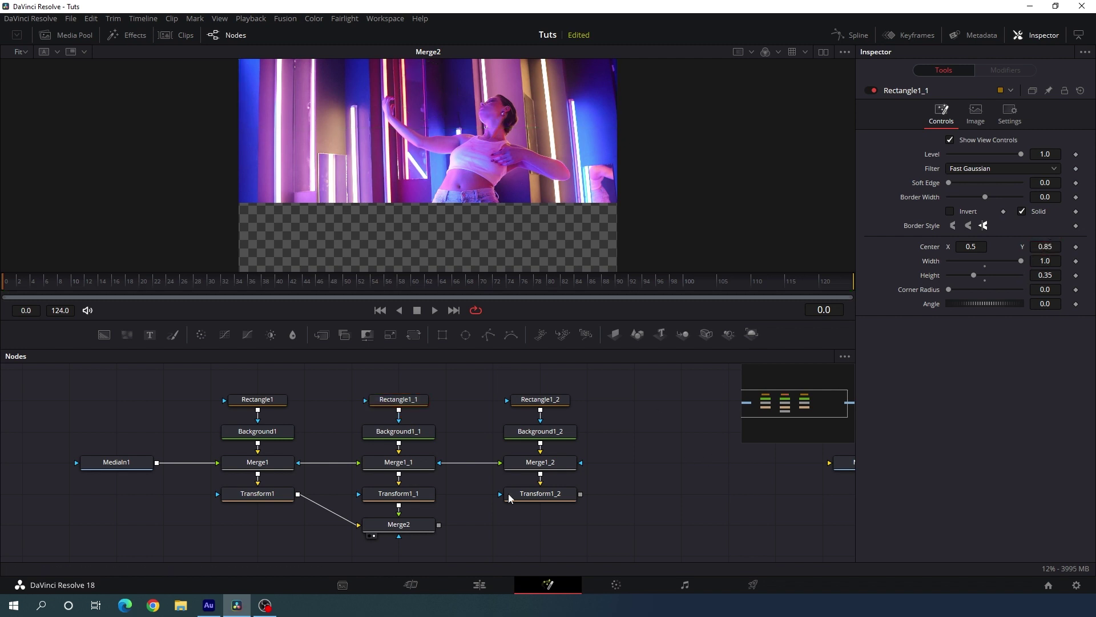
# Step: Merge Transform1_2 over the Merge2 output with a new Merge node below Transform1_2, and show it in the viewer
pyautogui.moveTo(521, 488); pyautogui.dragTo(500, 452)
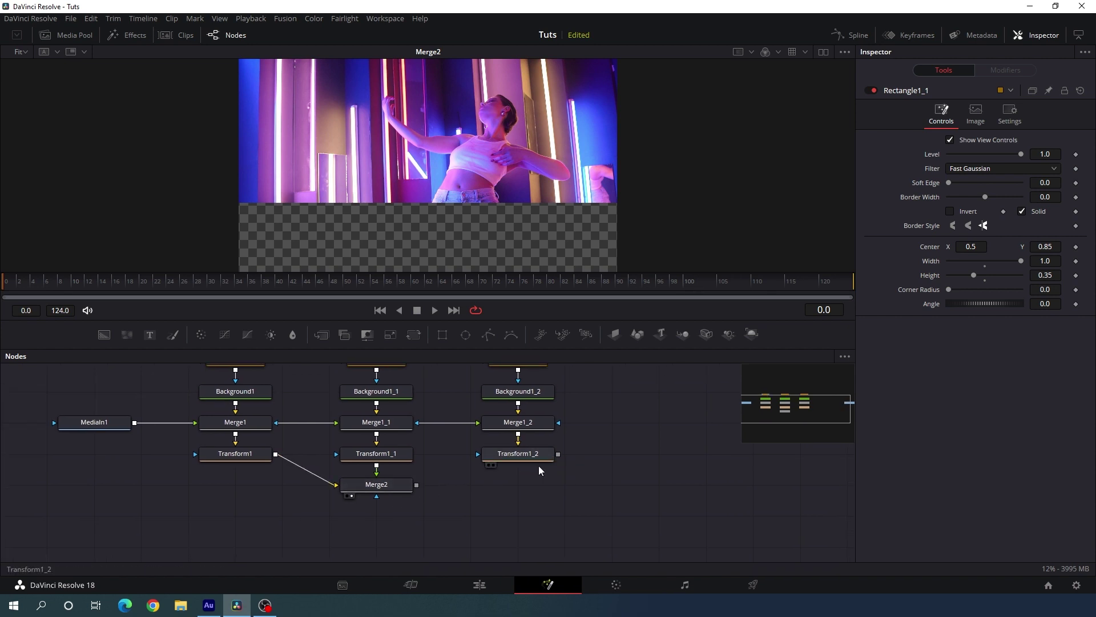
pyautogui.moveTo(558, 454); pyautogui.dragTo(417, 486)
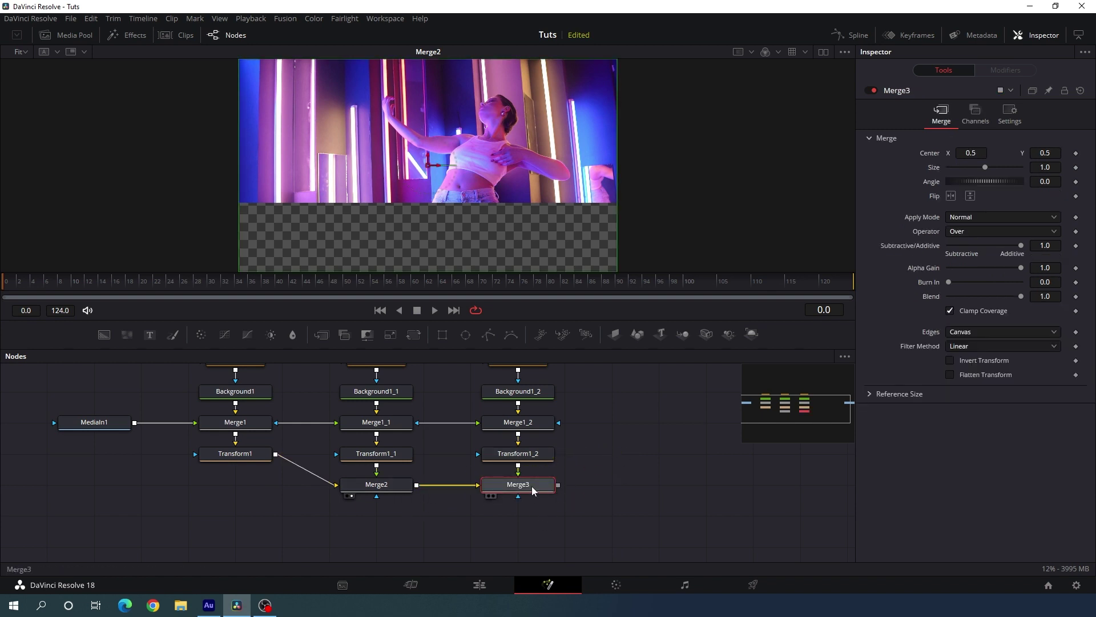
pyautogui.press('1')
pyautogui.scroll(1, 572, 403)
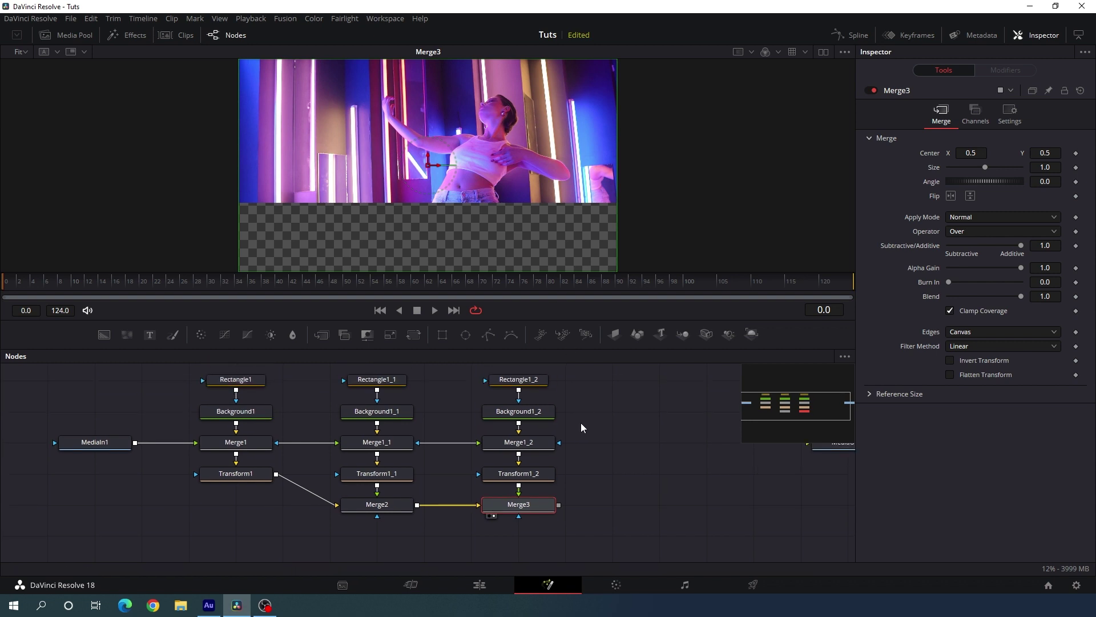
# Step: Move the Rectangle1_2 mask to the bottom of the frame by setting its Center Y to 0.15
pyautogui.click(522, 380)
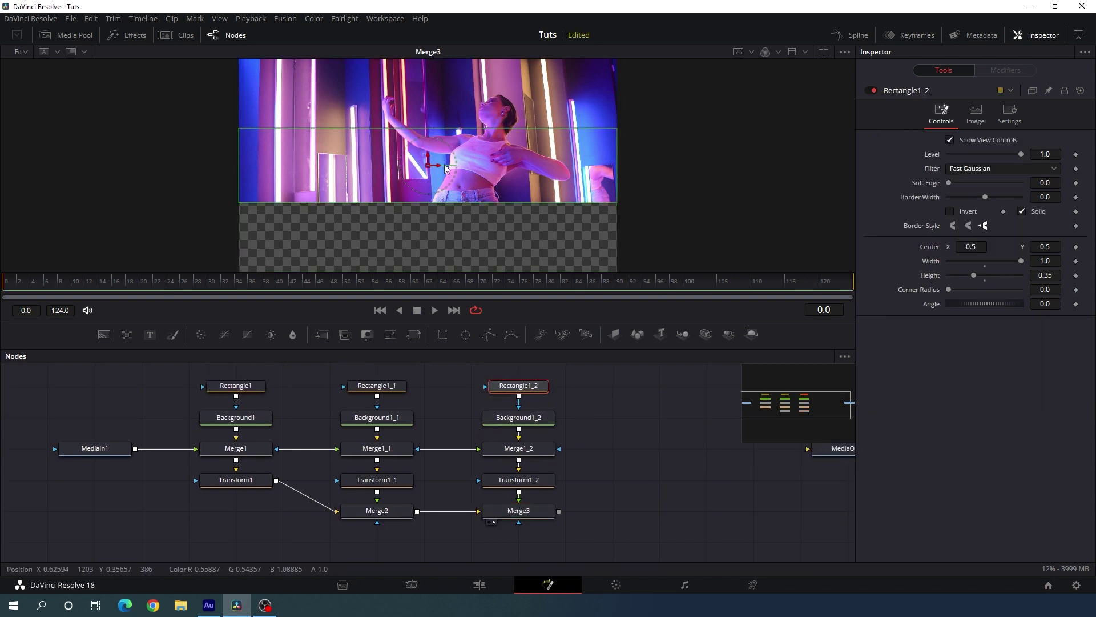
pyautogui.moveTo(426, 159); pyautogui.dragTo(428, 242)
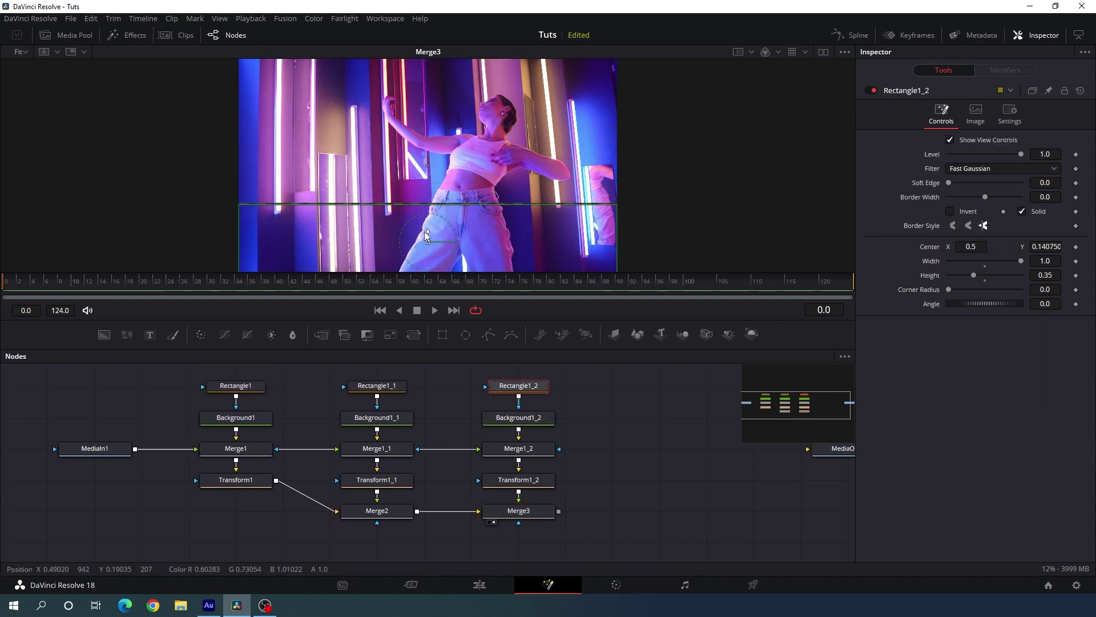
pyautogui.click(1045, 246)
pyautogui.write('0.')
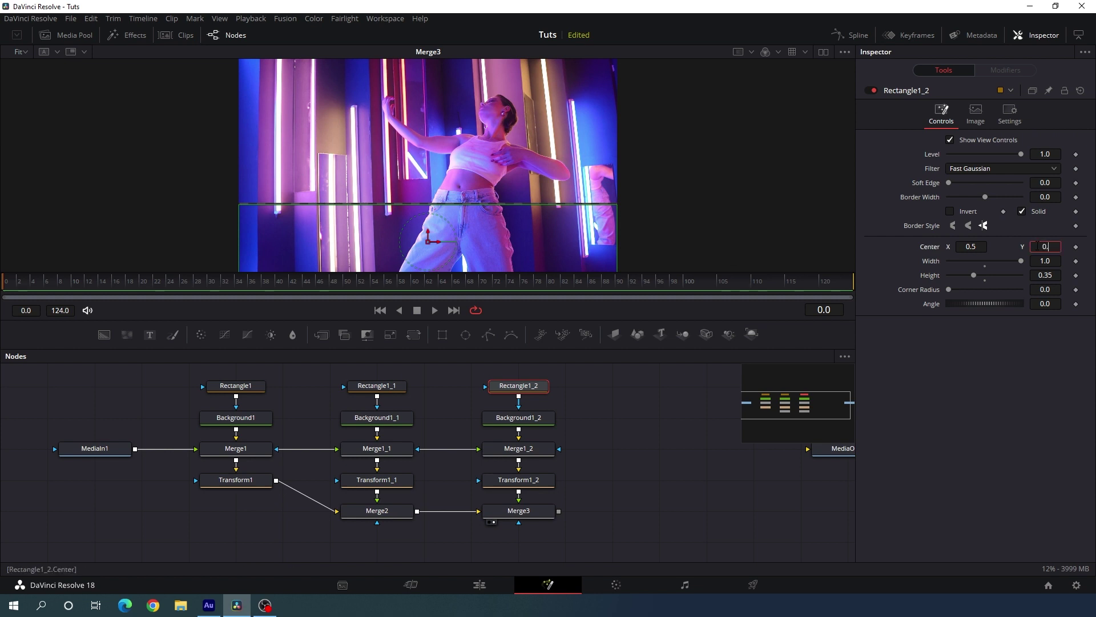
pyautogui.write('15')
pyautogui.press('Return')
pyautogui.moveTo(628, 473); pyautogui.dragTo(649, 461)
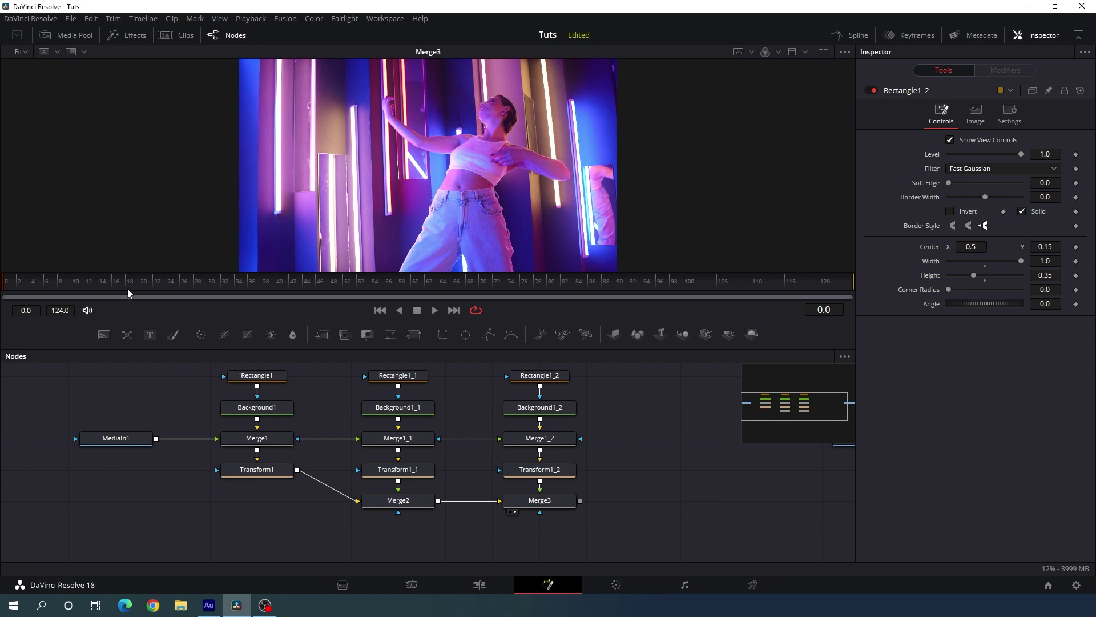
# Step: Move the playhead to frame 25 and check the timeline frame rate in the project settings
pyautogui.moveTo(153, 286); pyautogui.dragTo(176, 286)
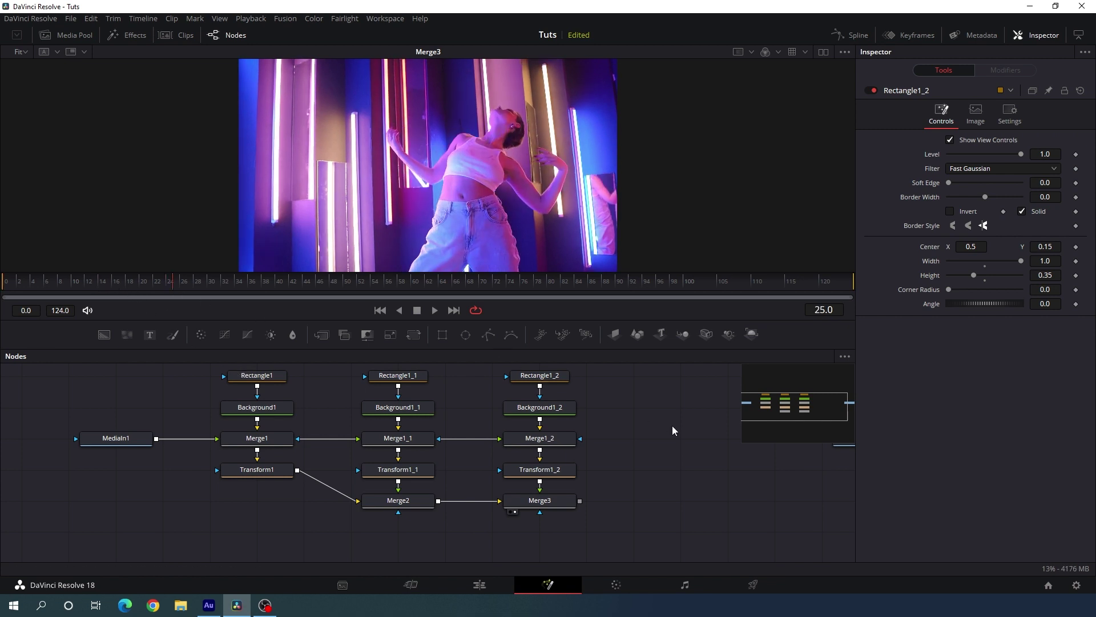
pyautogui.click(1077, 586)
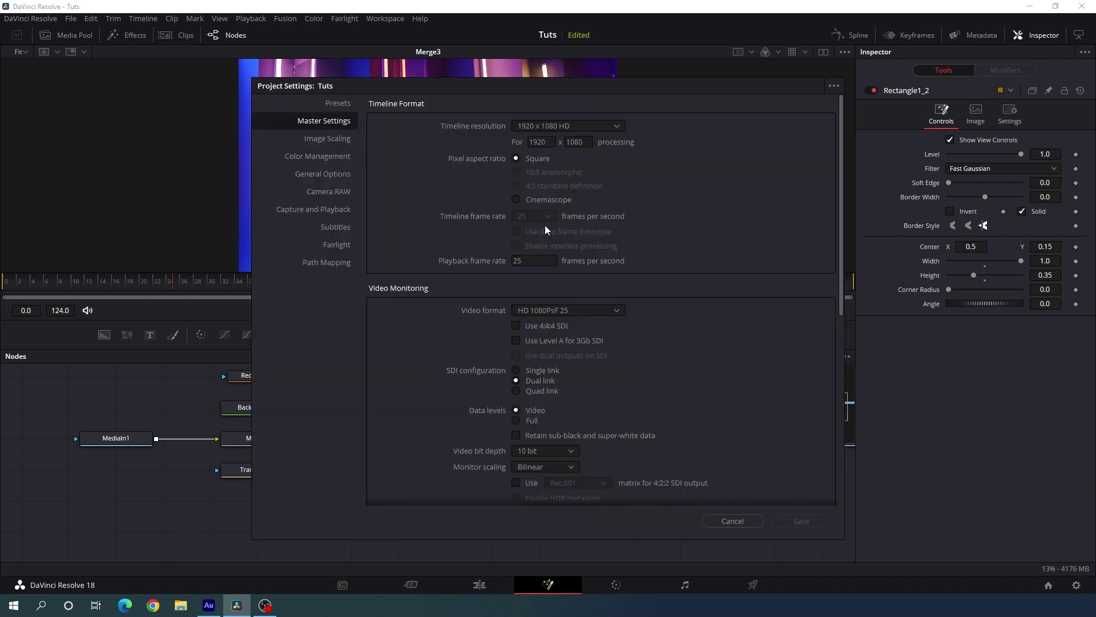
pyautogui.click(733, 521)
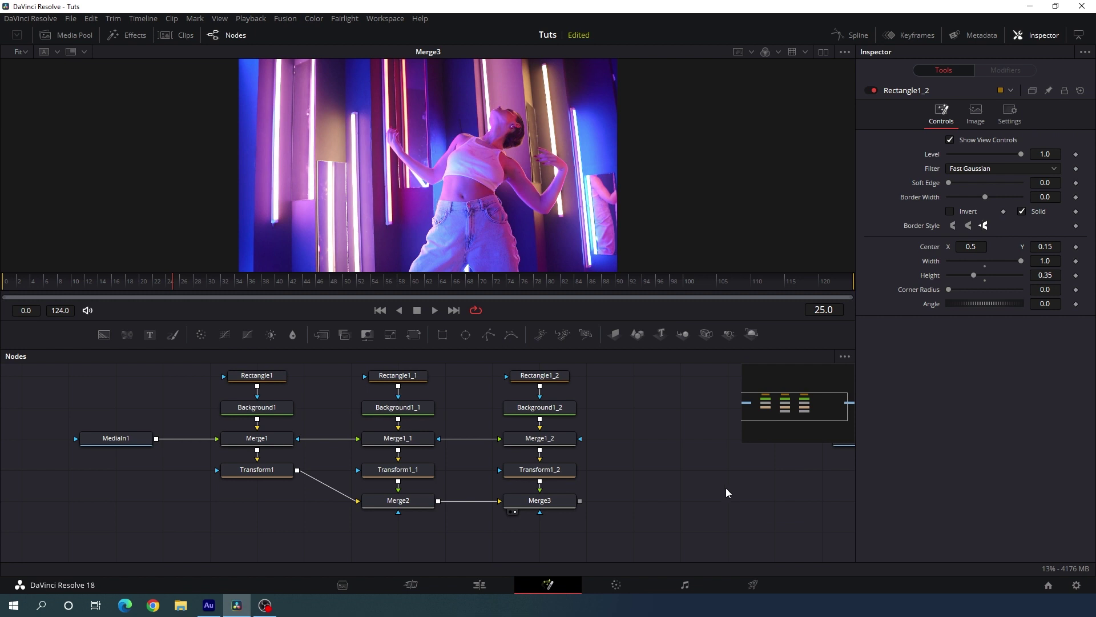
# Step: Animate the Size of Transform1 with a keyframe at frame 25
pyautogui.click(262, 476)
pyautogui.rightClick(934, 196)
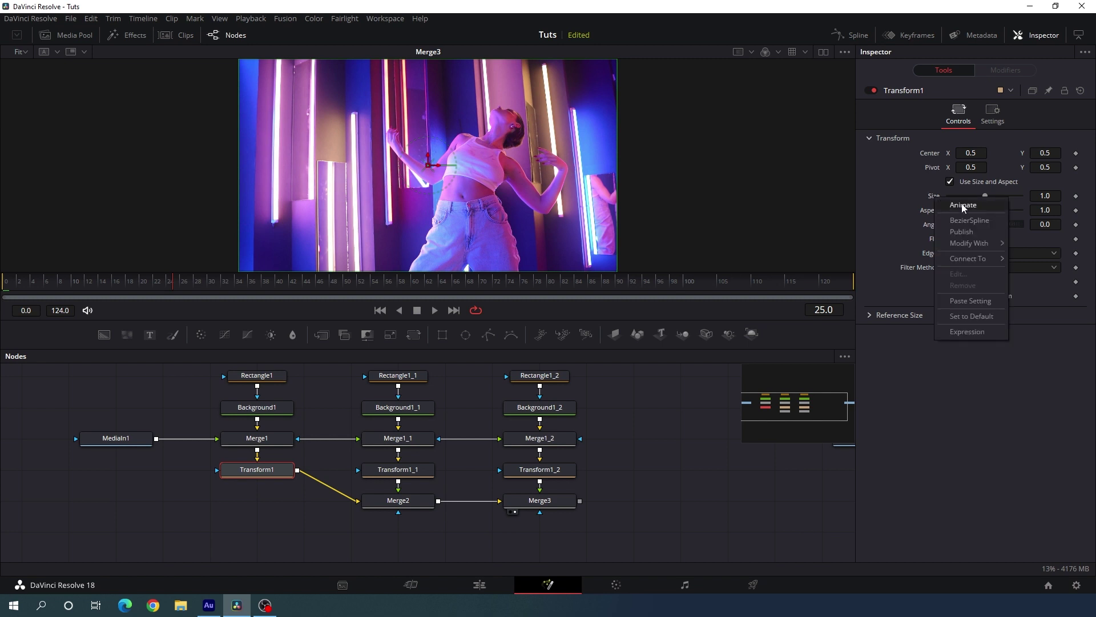
pyautogui.click(961, 204)
# Step: Animate the Center of Transform1_1 and Transform1_2 with a keyframe on each at frame 25
pyautogui.click(397, 475)
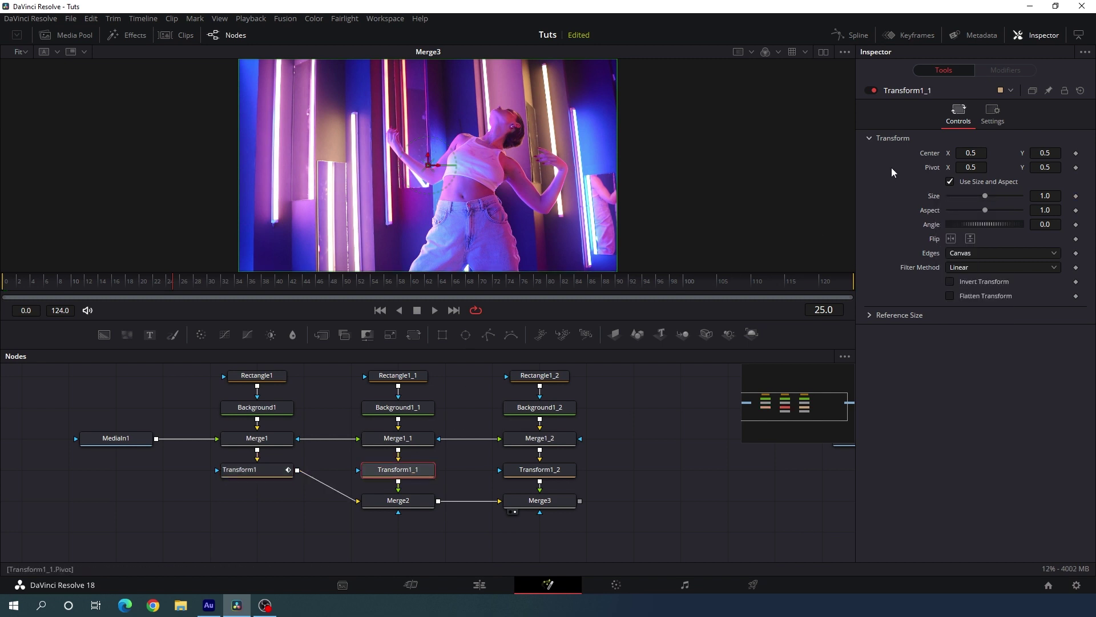
pyautogui.rightClick(928, 153)
pyautogui.click(963, 161)
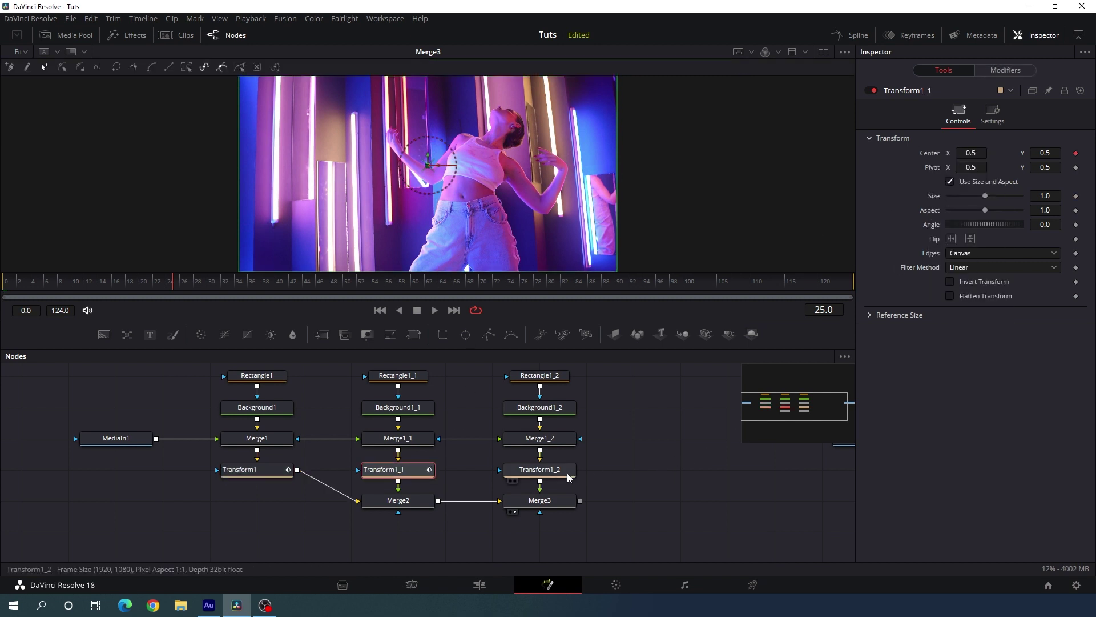
pyautogui.click(557, 478)
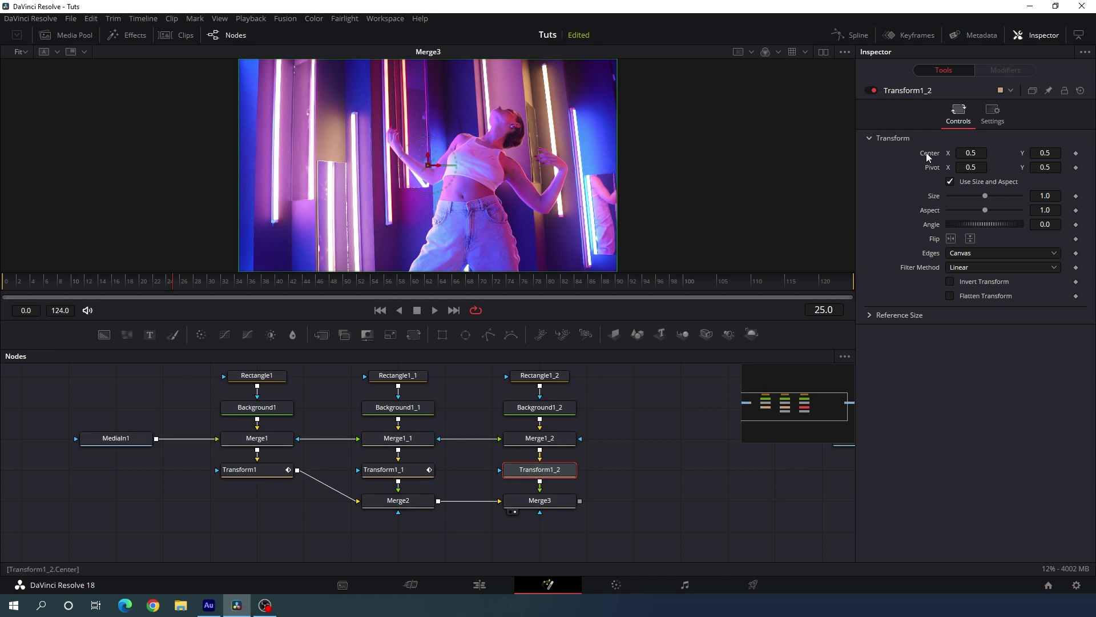
pyautogui.rightClick(941, 162)
pyautogui.click(974, 169)
# Step: Return to frame 0 and set the Size of Transform1 to 0.0
pyautogui.moveTo(205, 299); pyautogui.dragTo(2, 297)
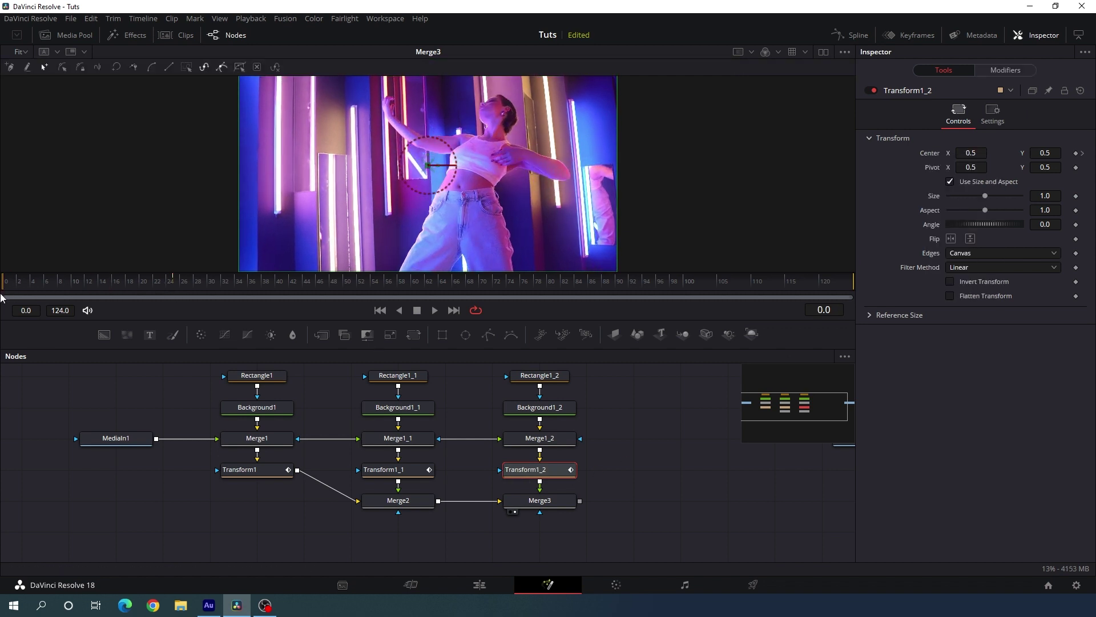
pyautogui.click(262, 470)
pyautogui.moveTo(984, 196); pyautogui.dragTo(914, 199)
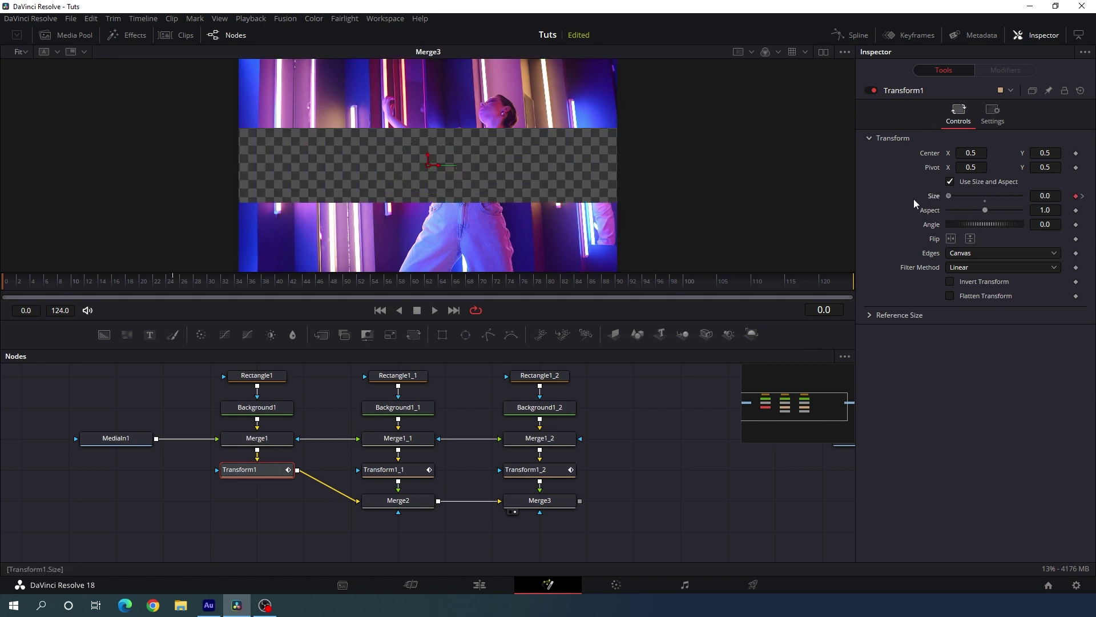
# Step: Shift the Transform1_1 strip out of the frame to the left at frame 0, with Center X set to -0.5
pyautogui.click(374, 475)
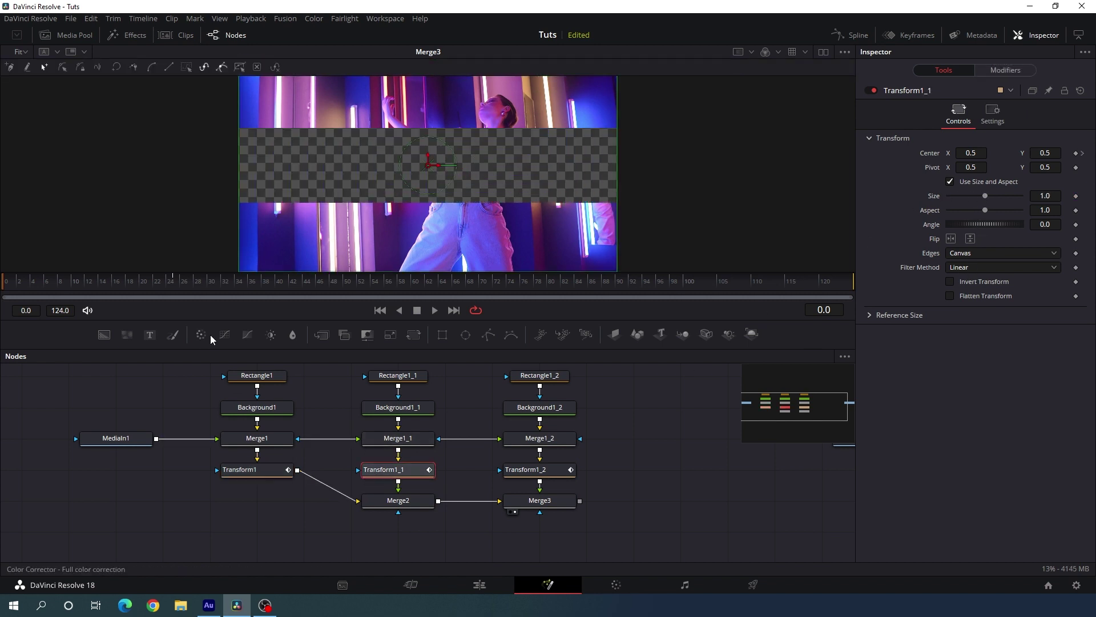
pyautogui.moveTo(440, 165); pyautogui.dragTo(59, 149)
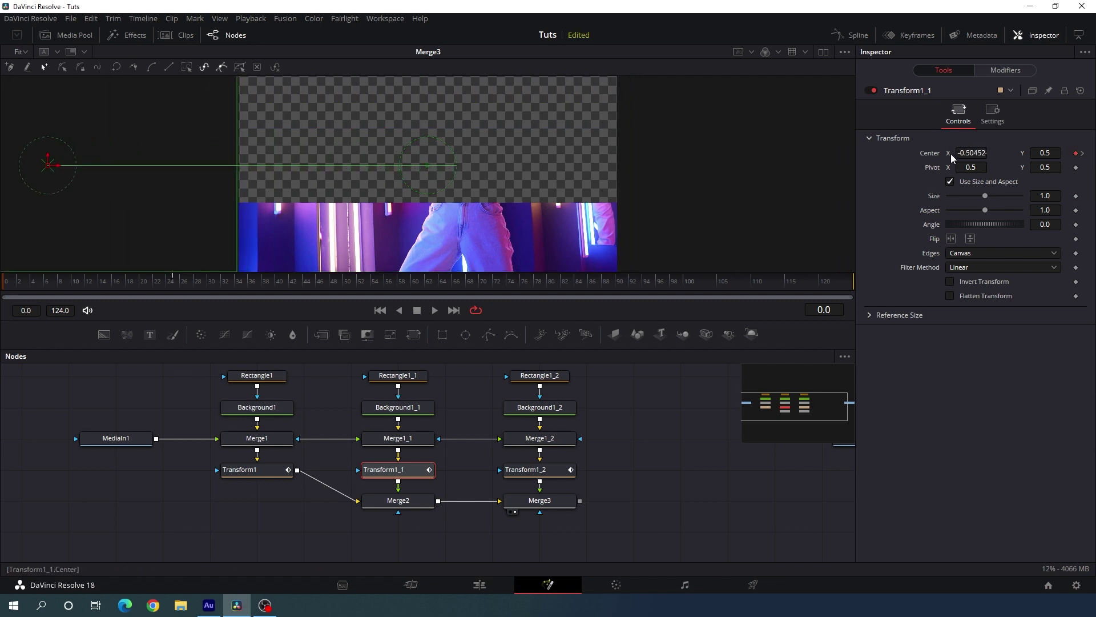
pyautogui.doubleClick(982, 151)
pyautogui.write('-0.5')
pyautogui.press('Tab')
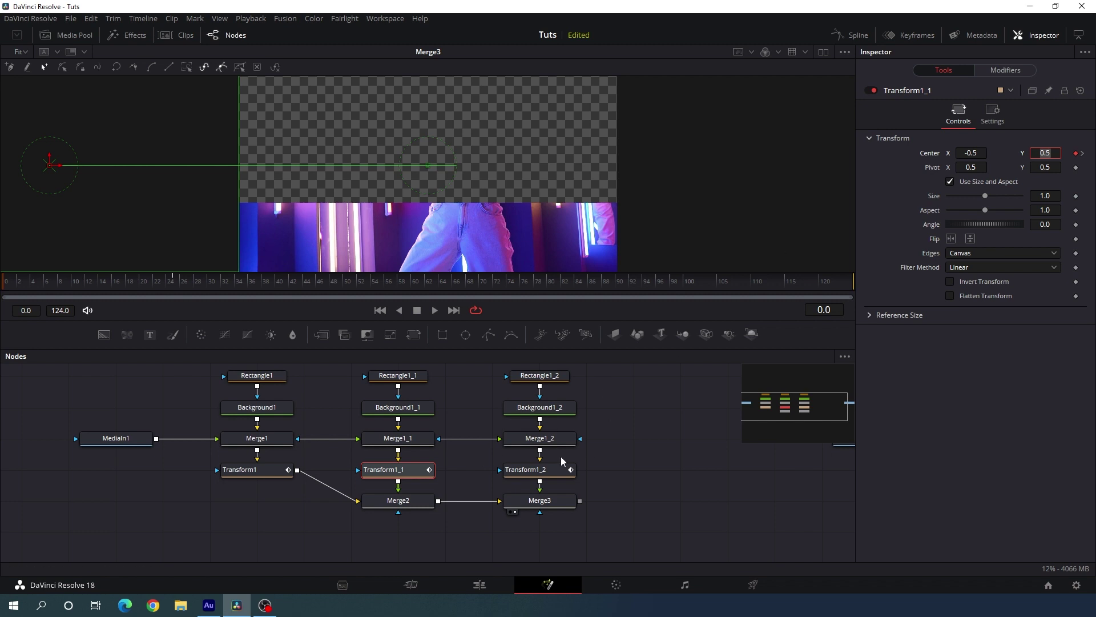
# Step: Shift the Transform1_2 strip out of the frame to the right at frame 0, with Center X set to 1.5, and preview the motion
pyautogui.click(548, 469)
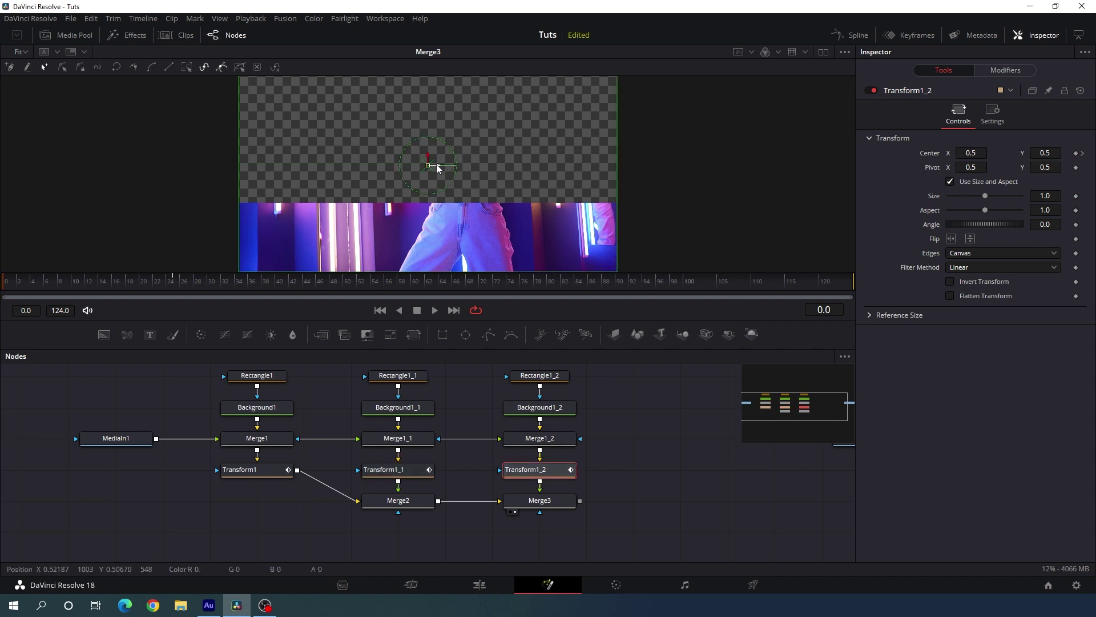
pyautogui.moveTo(438, 167); pyautogui.dragTo(769, 165)
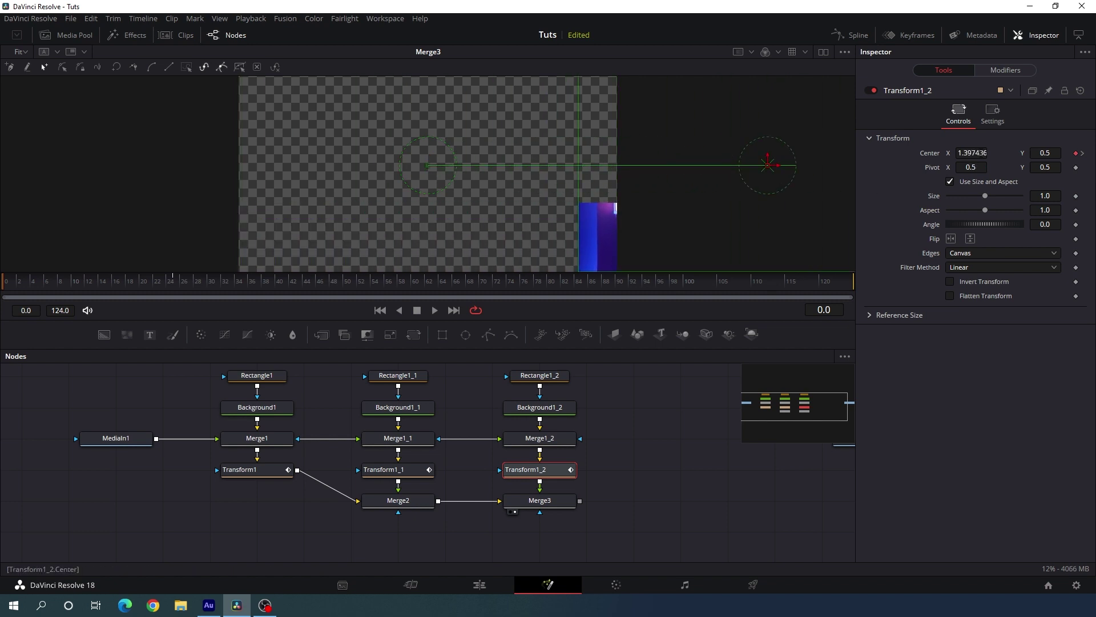
pyautogui.click(980, 152)
pyautogui.write('1.5')
pyautogui.press('Tab')
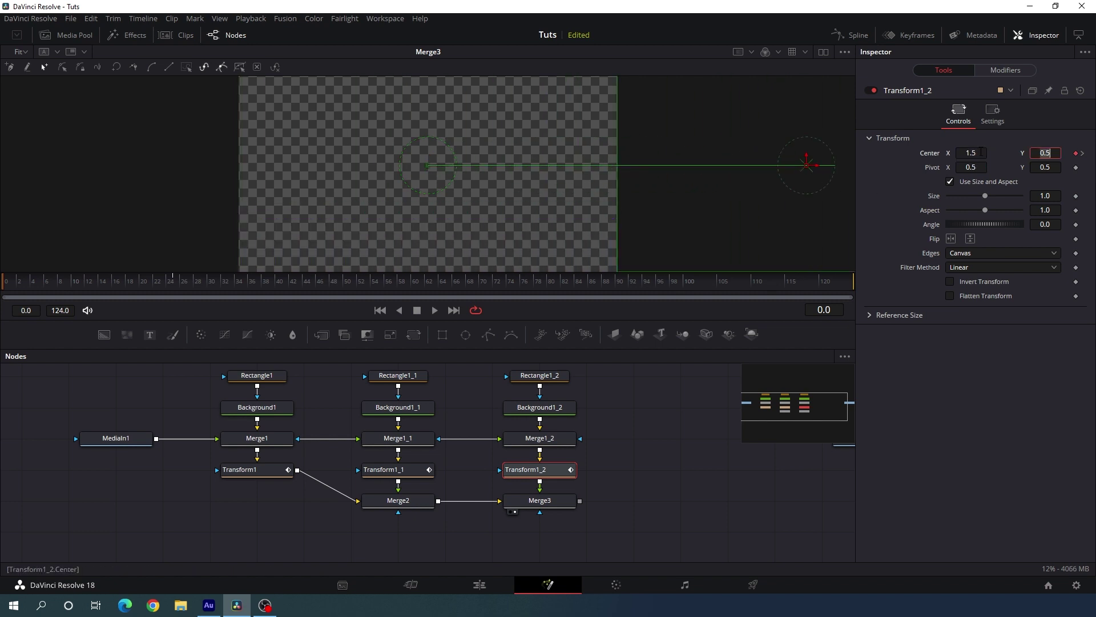
pyautogui.moveTo(11, 285); pyautogui.dragTo(142, 287)
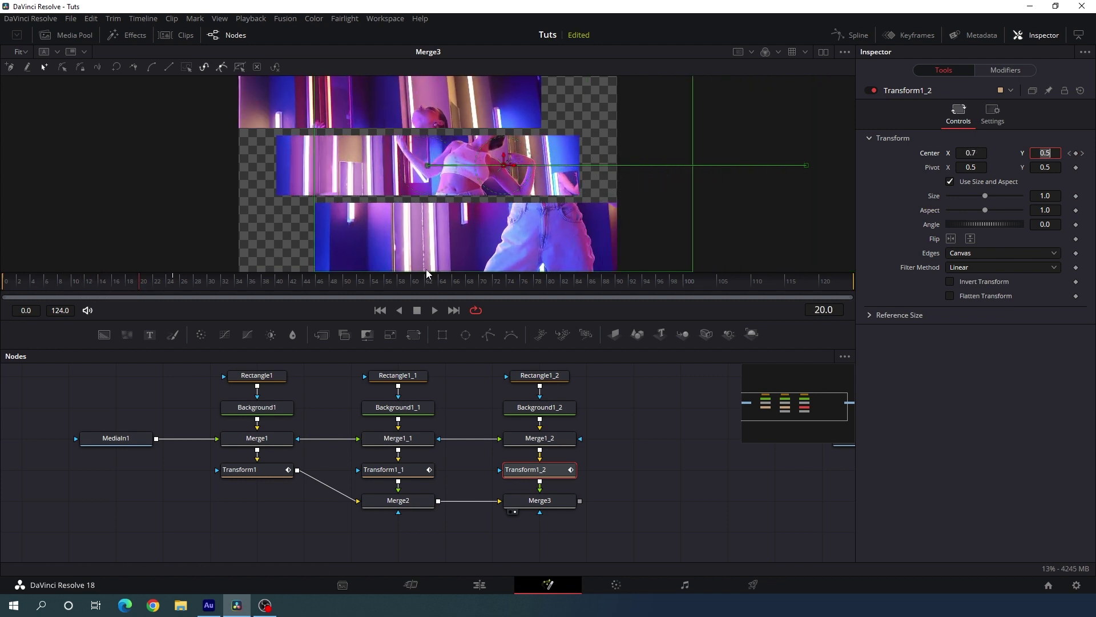
pyautogui.click(649, 385)
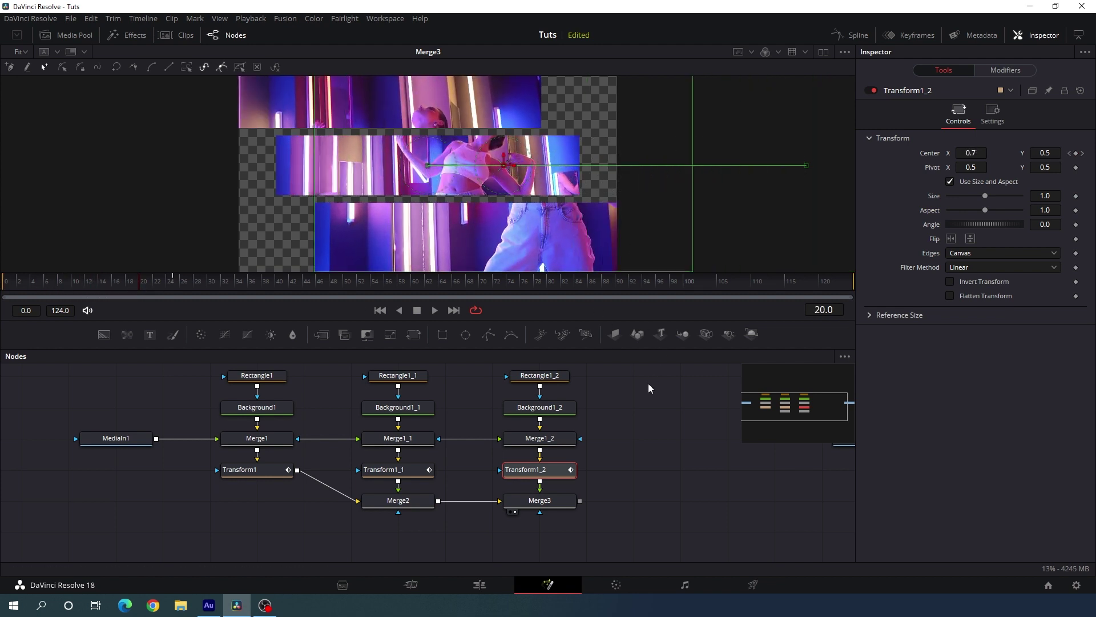
# Step: Show the animation curves of Transform1, Transform1_1 and Transform1_2 in the spline editor, collapsed and fitted to view
pyautogui.click(851, 35)
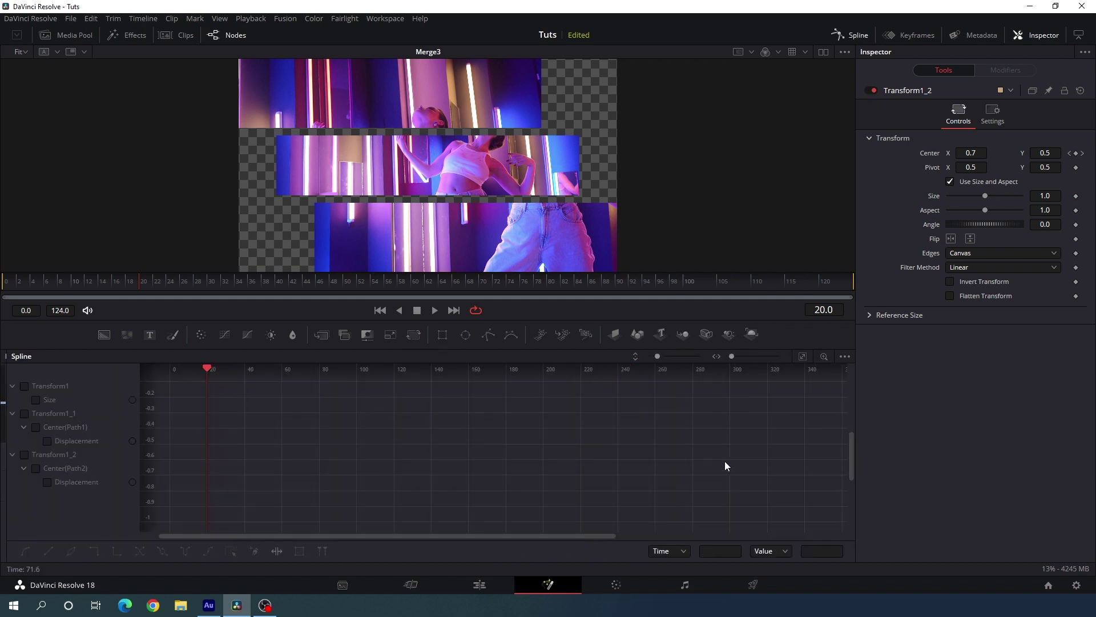
pyautogui.click(13, 386)
pyautogui.click(11, 399)
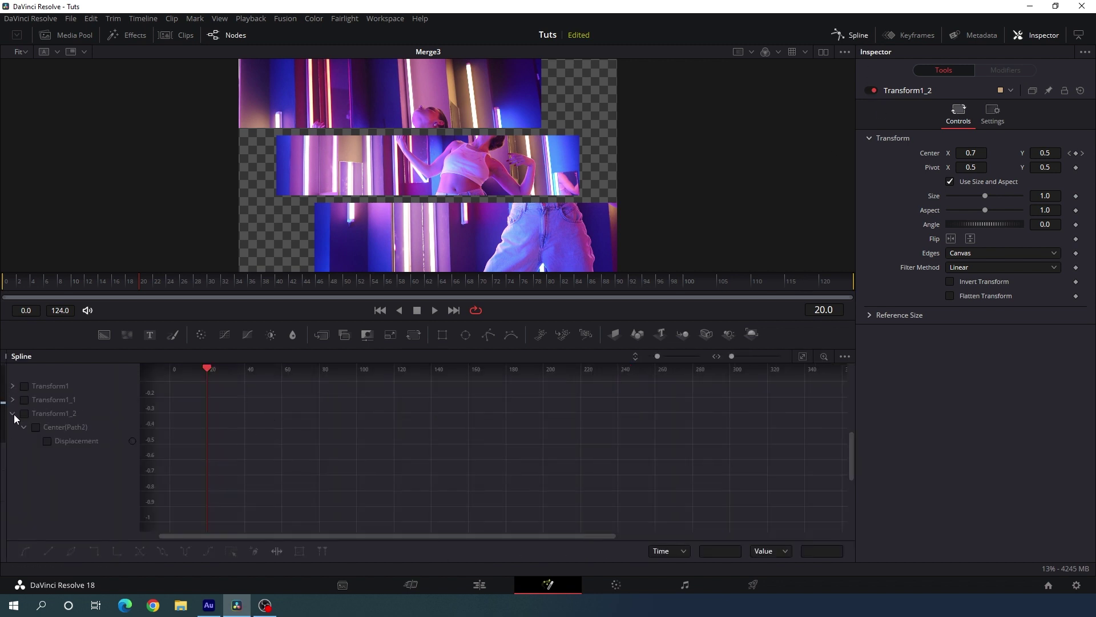
pyautogui.click(12, 414)
pyautogui.click(24, 386)
pyautogui.click(24, 400)
pyautogui.click(24, 413)
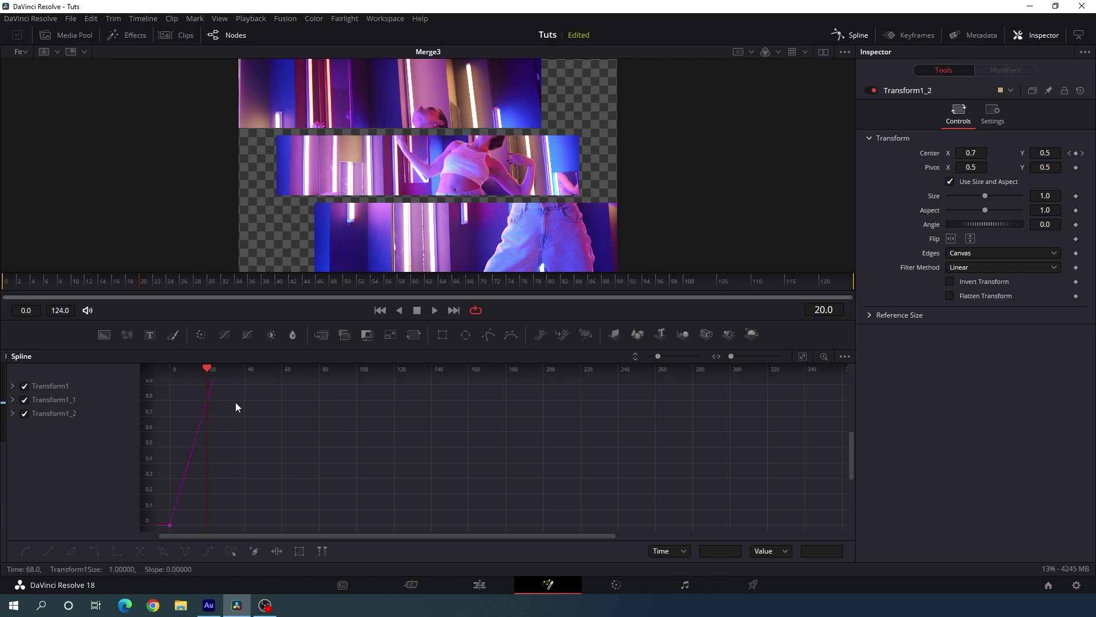
pyautogui.click(803, 356)
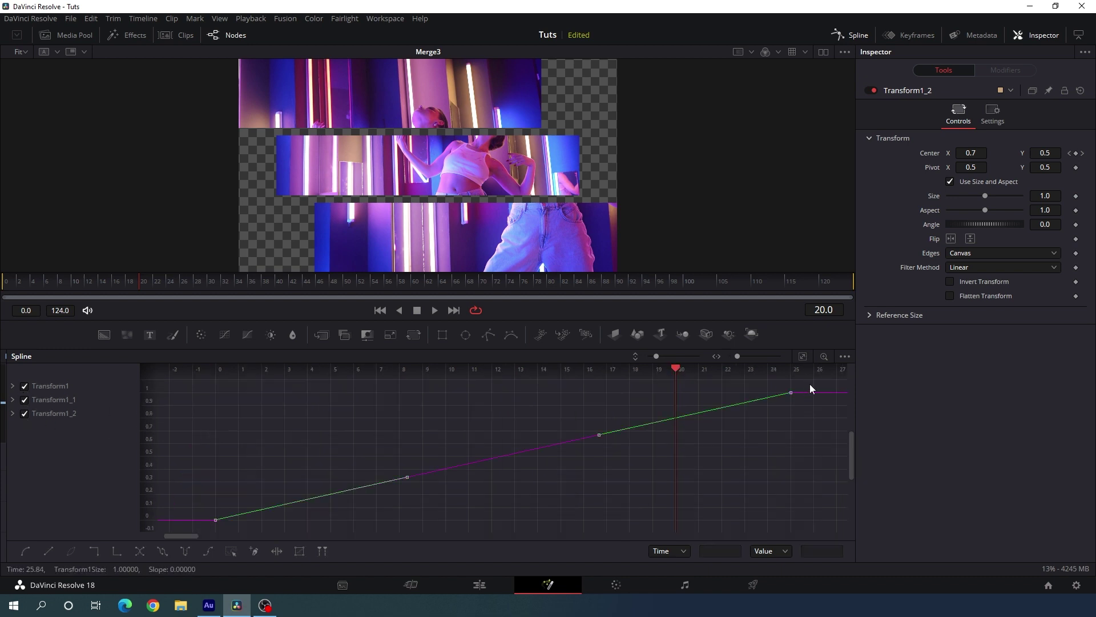
# Step: Smooth all keyframes on the three curves and extend the incoming handles of the frame 25 keyframes back to frame 0
pyautogui.moveTo(809, 383); pyautogui.dragTo(205, 526)
pyautogui.hotkey('shift', 's')
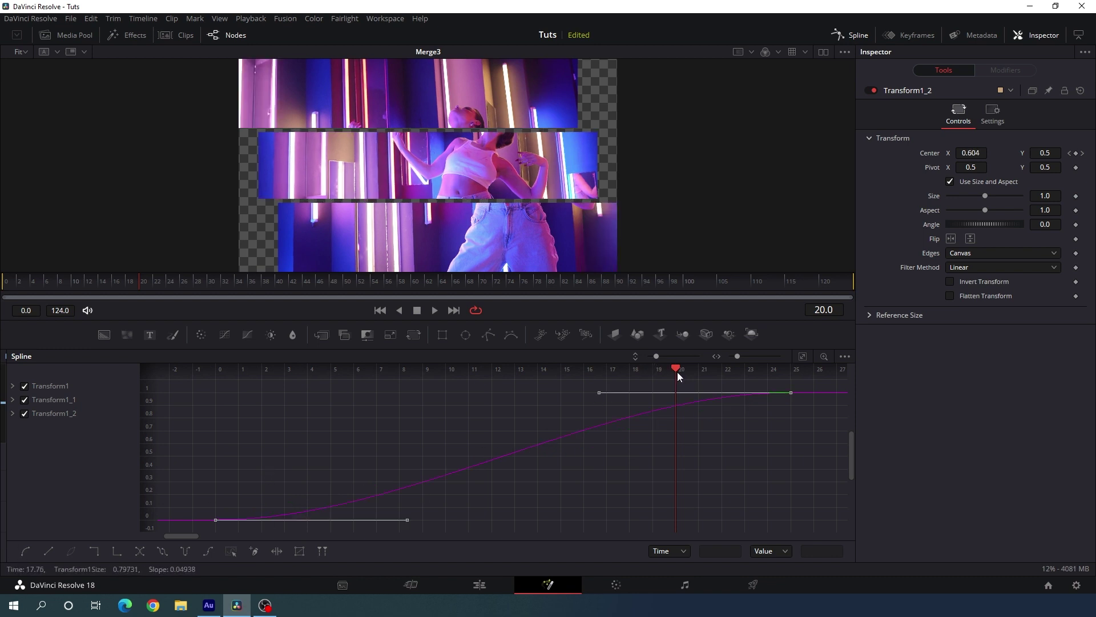
pyautogui.moveTo(677, 371); pyautogui.dragTo(215, 401)
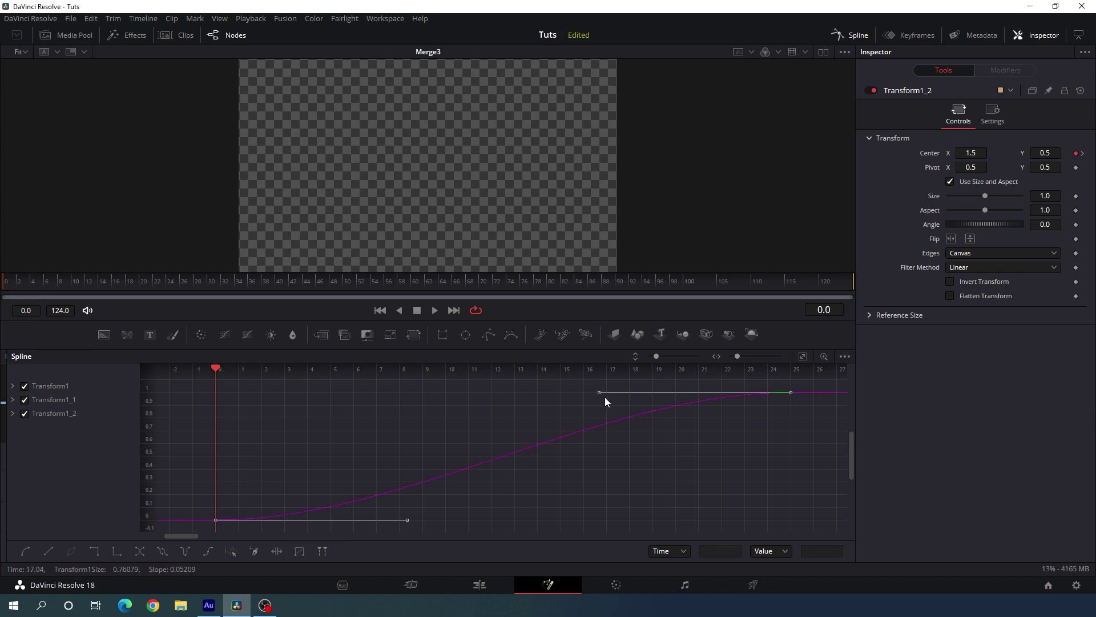
pyautogui.moveTo(599, 393); pyautogui.dragTo(215, 393)
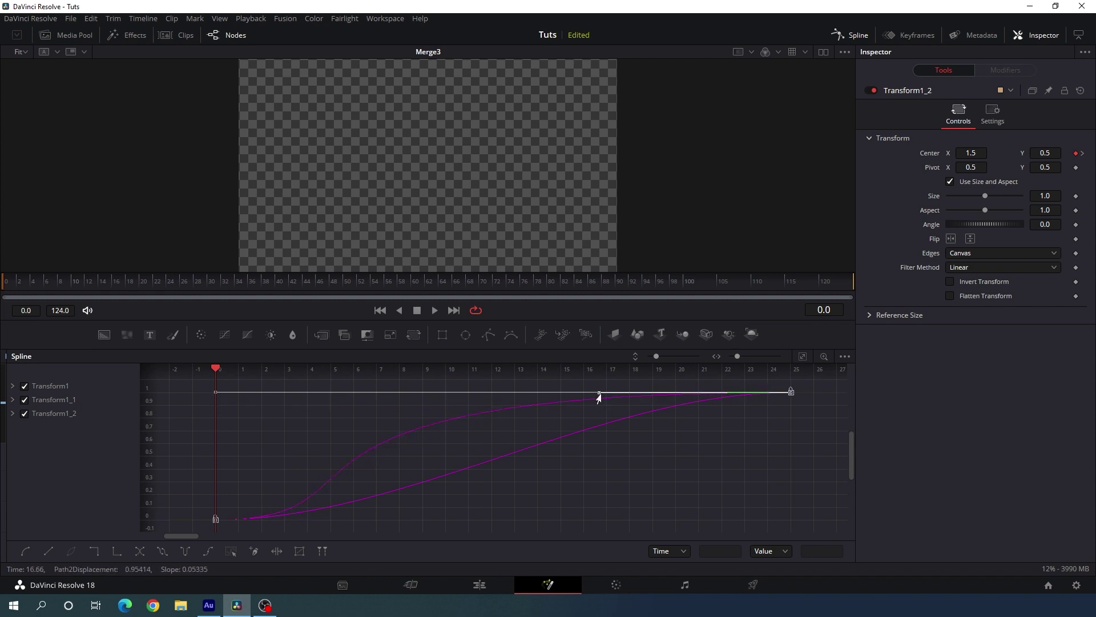
pyautogui.moveTo(600, 394); pyautogui.dragTo(216, 392)
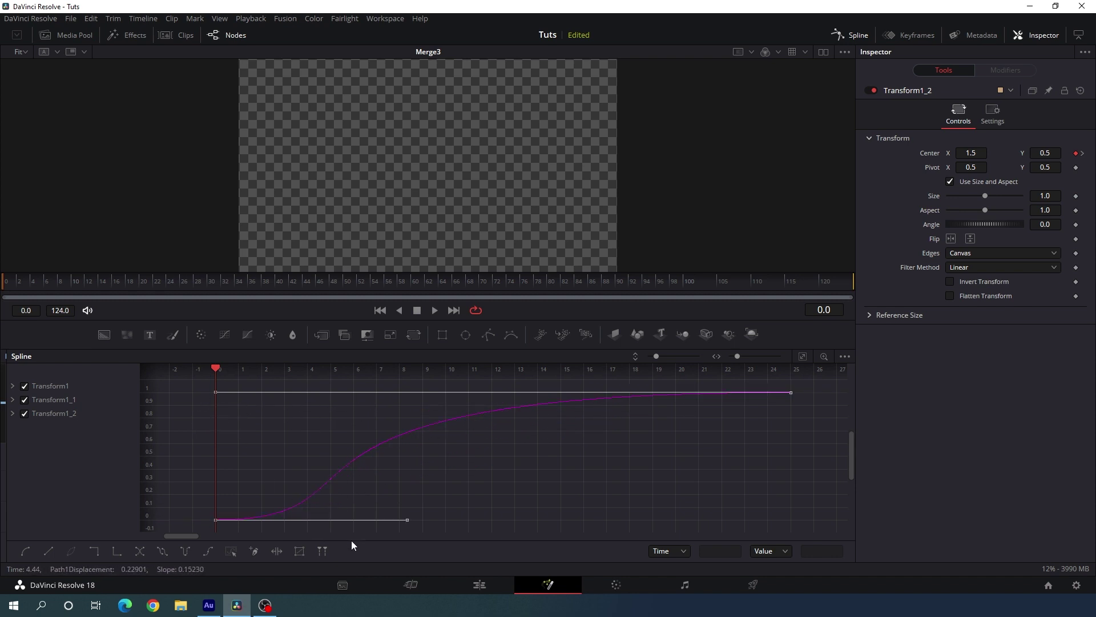
# Step: Shorten the outgoing handles of the frame 0 keyframes to frame 5, close the spline editor and play the animation
pyautogui.moveTo(220, 369); pyautogui.dragTo(324, 395)
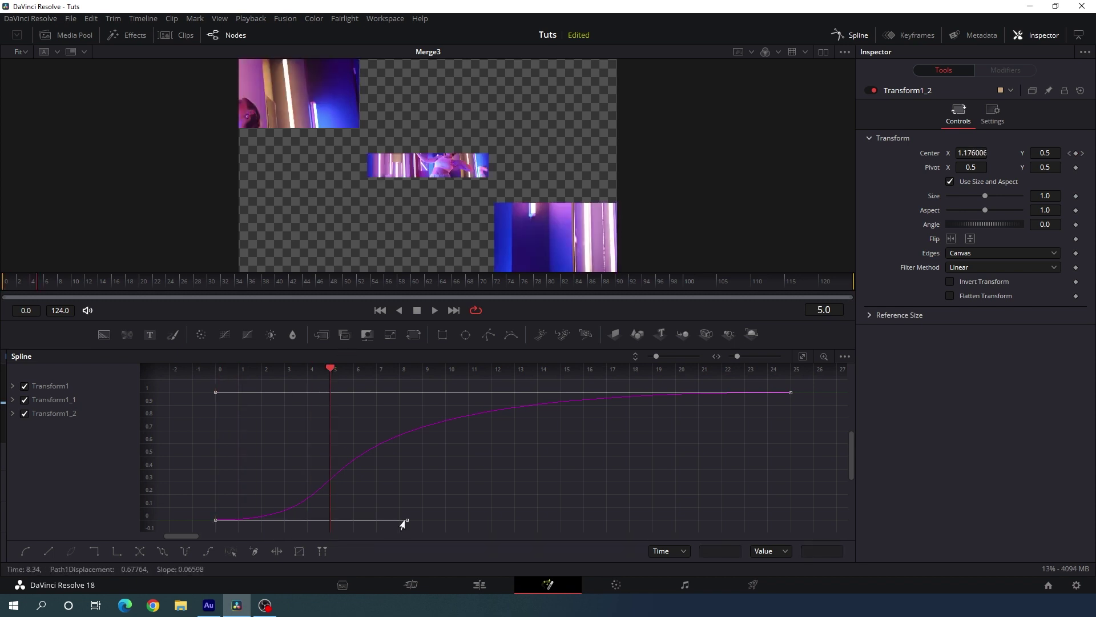
pyautogui.moveTo(404, 519); pyautogui.dragTo(329, 521)
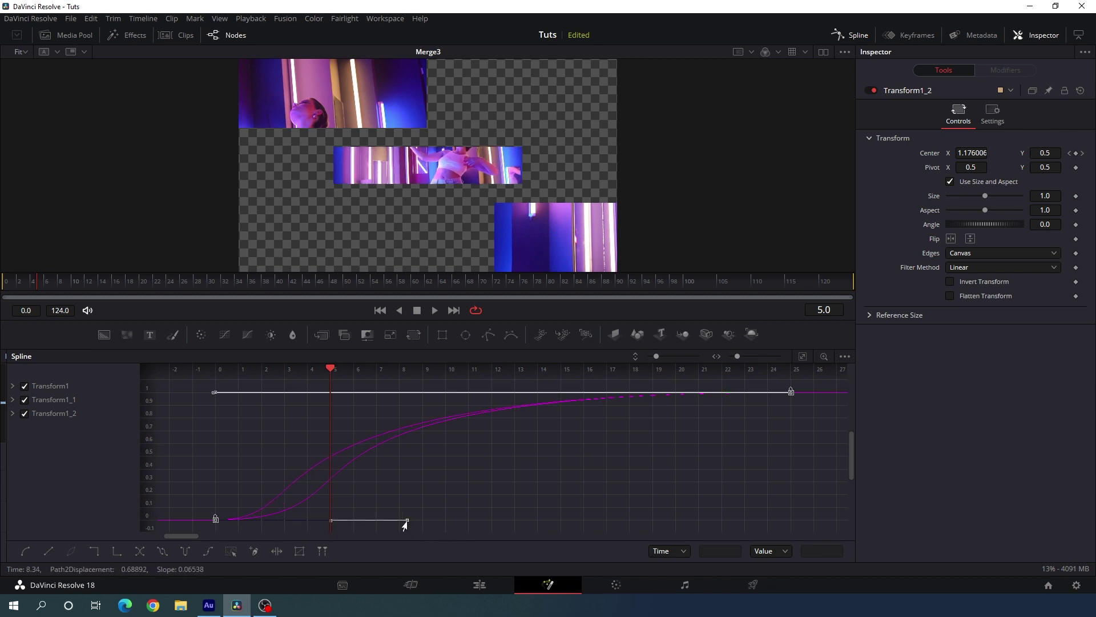
pyautogui.moveTo(407, 519); pyautogui.dragTo(332, 520)
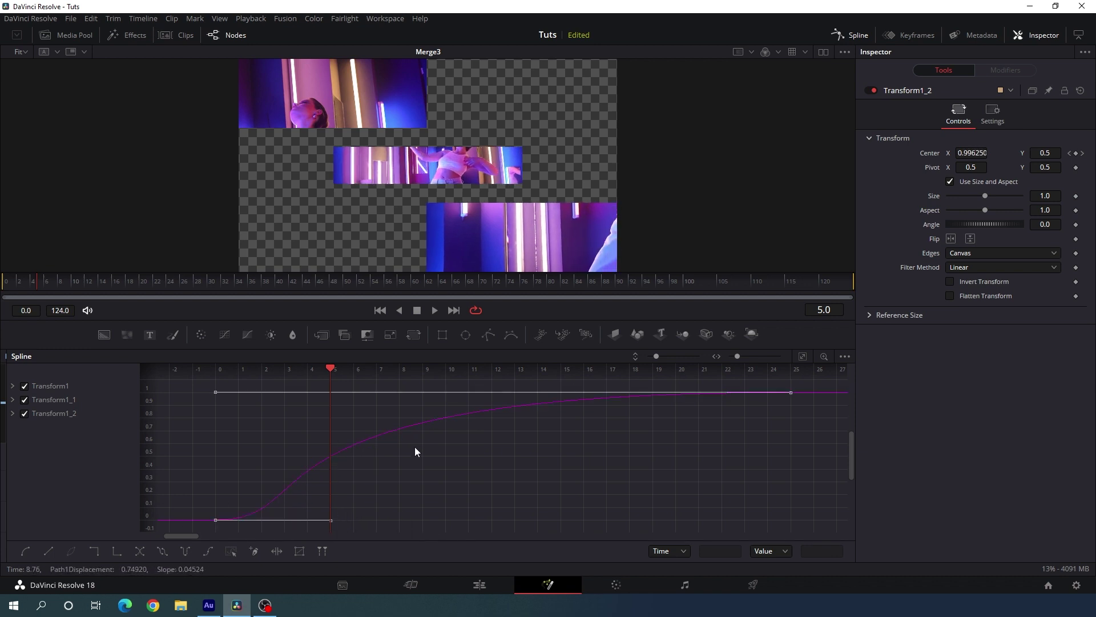
pyautogui.click(850, 36)
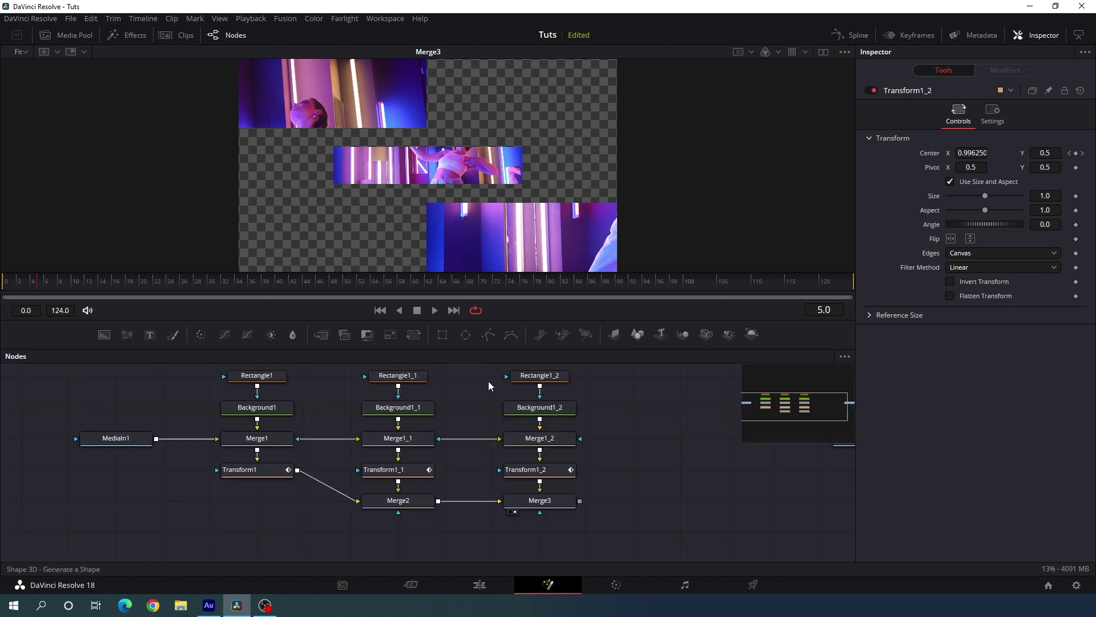
pyautogui.click(435, 310)
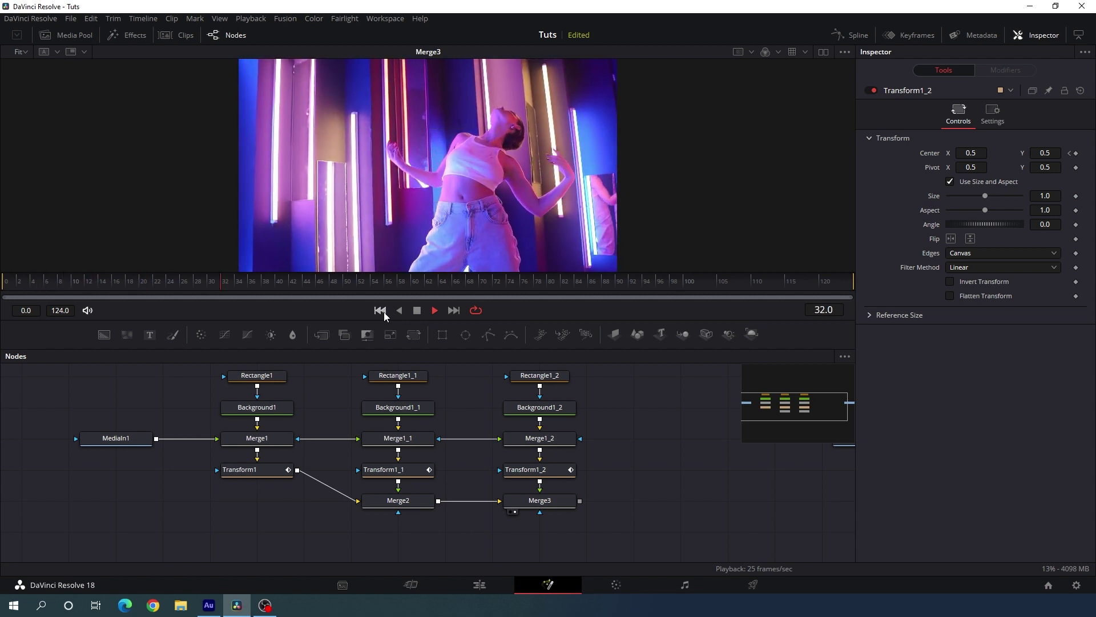
# Step: Go to frame 50 and animate the Center of Transform1 with a path
pyautogui.moveTo(272, 287); pyautogui.dragTo(345, 289)
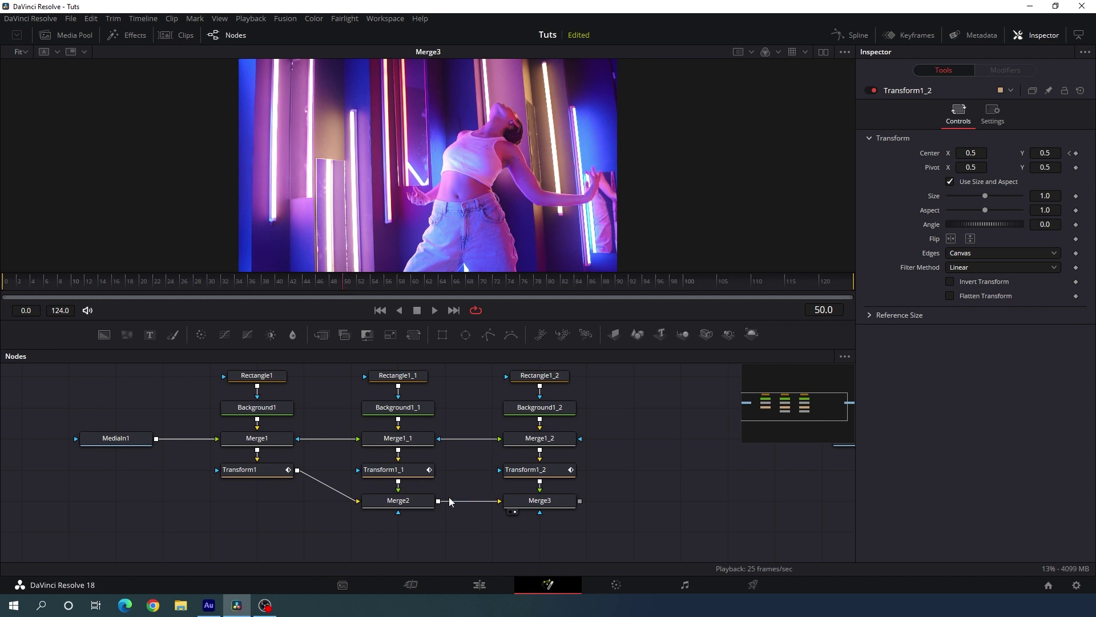
pyautogui.click(265, 473)
pyautogui.rightClick(930, 155)
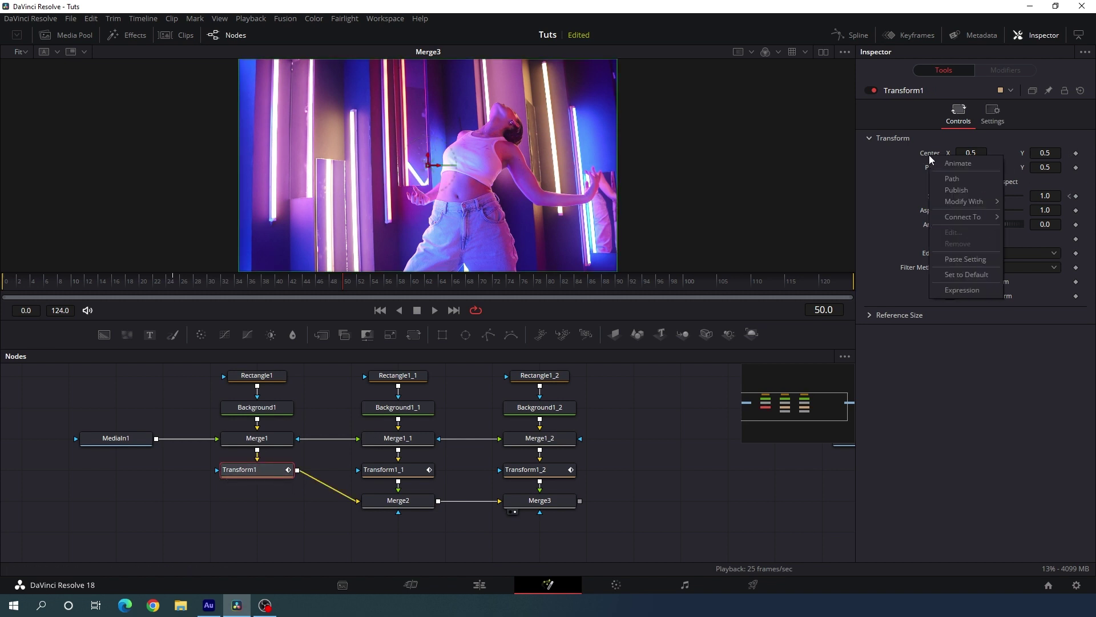
pyautogui.click(952, 178)
# Step: Set a Center keyframe on Transform1_1 and Transform1_2 at frame 50
pyautogui.click(361, 470)
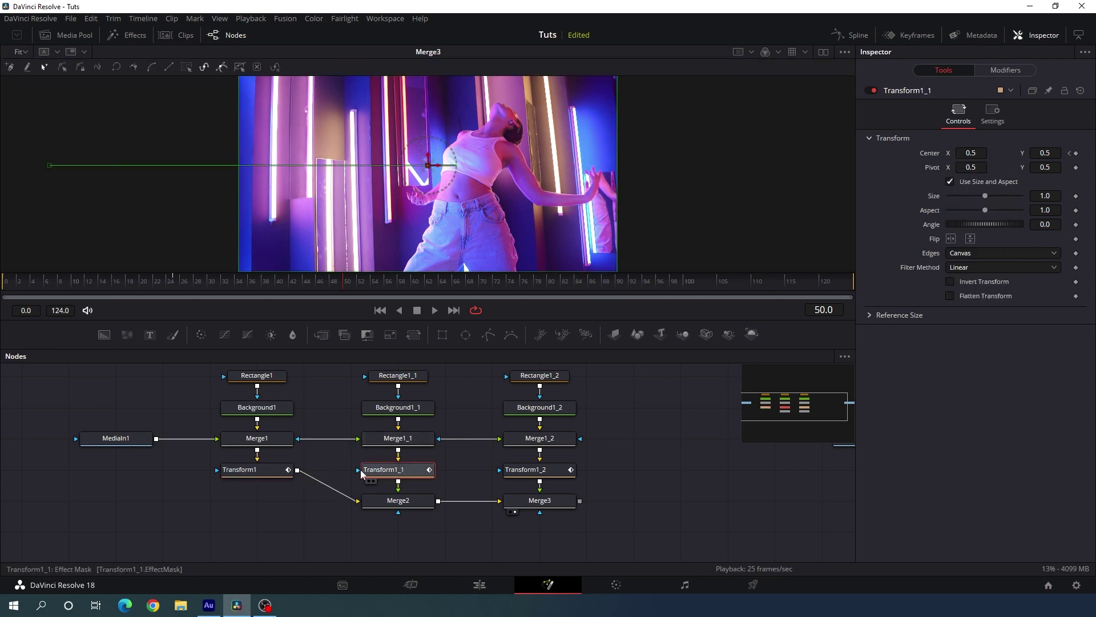
pyautogui.rightClick(931, 153)
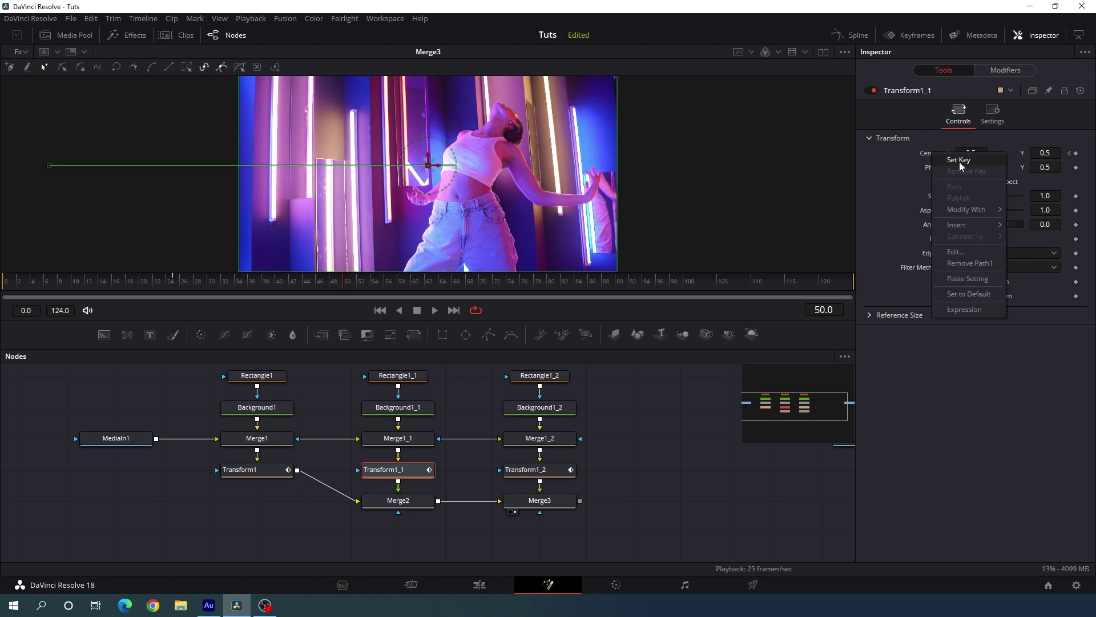
pyautogui.click(960, 161)
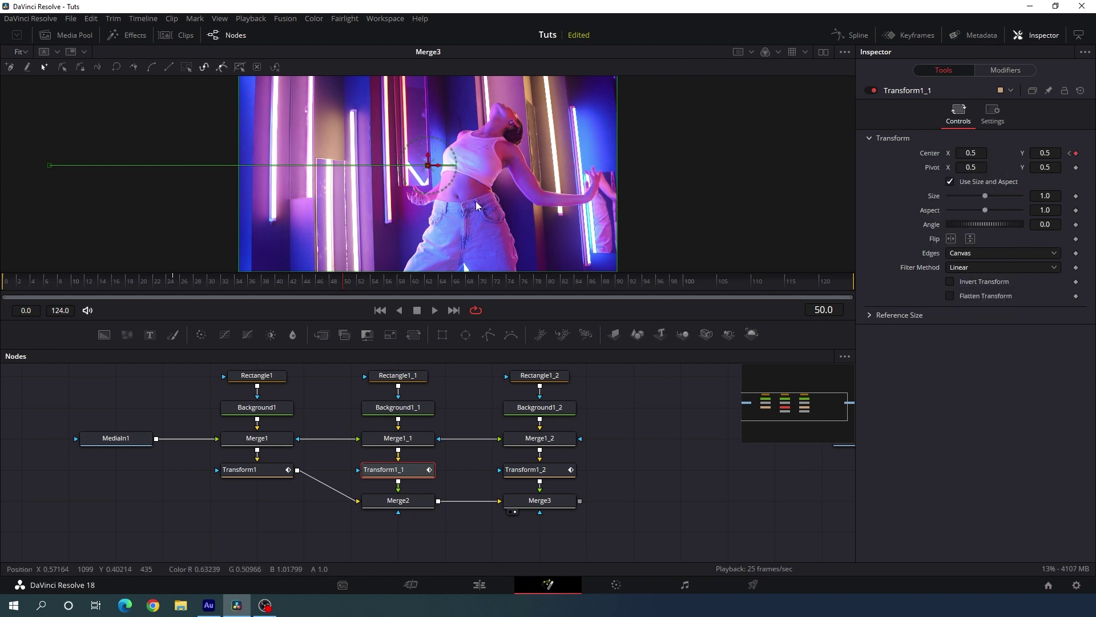
pyautogui.click(534, 472)
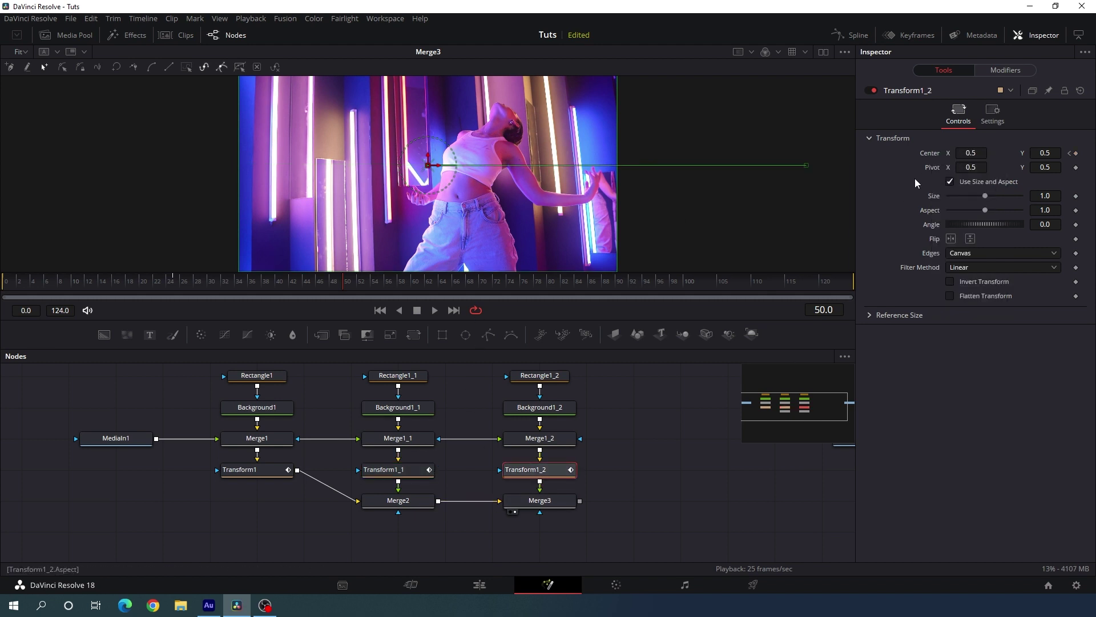
pyautogui.rightClick(931, 154)
pyautogui.click(943, 161)
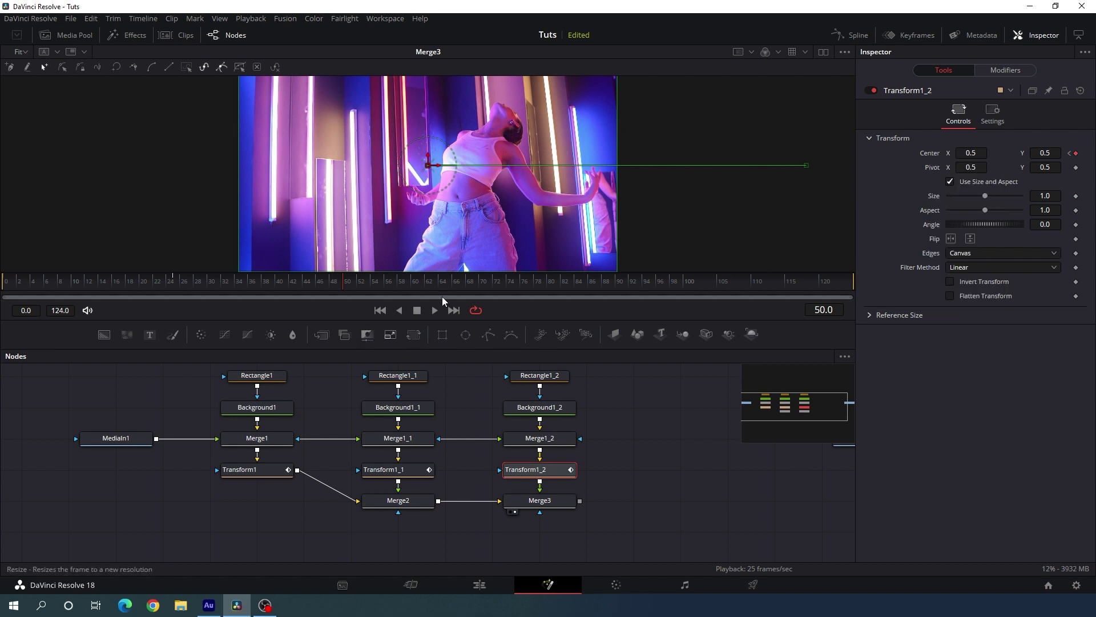
# Step: Go to frame 75 and shift the Transform1 strip out of the frame to the right, with Center X set to 1.5
pyautogui.moveTo(351, 284); pyautogui.dragTo(518, 287)
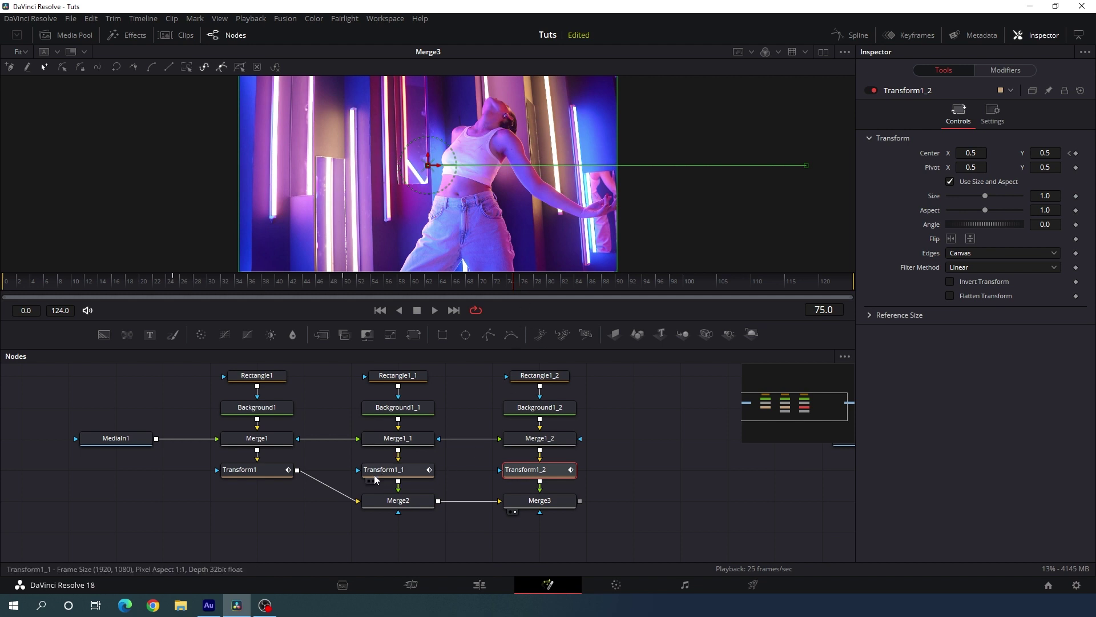
pyautogui.click(255, 475)
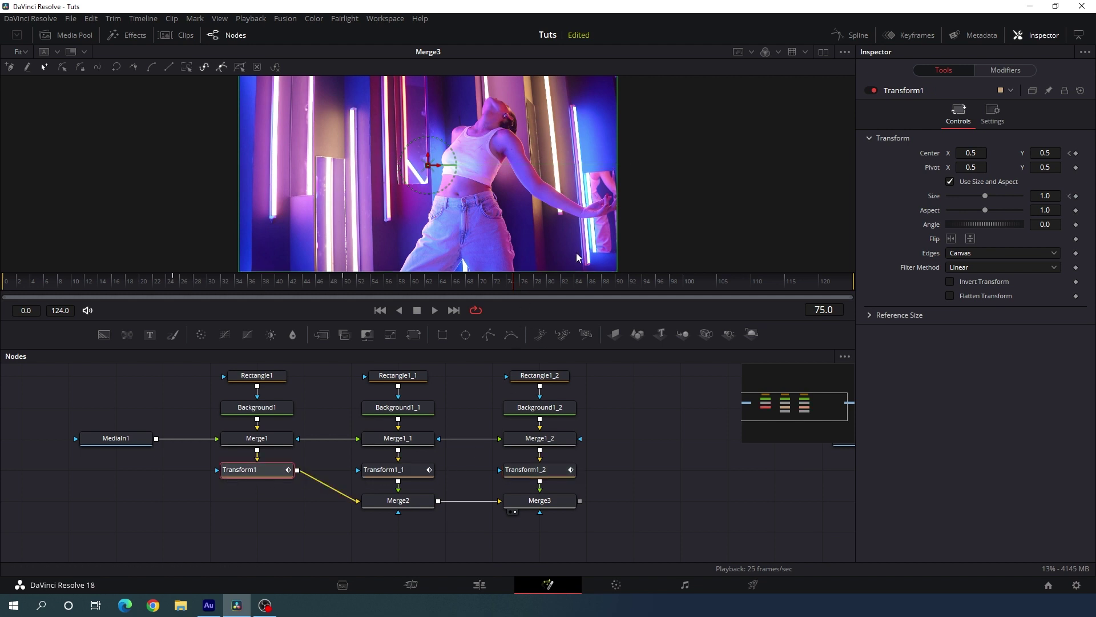
pyautogui.moveTo(433, 165); pyautogui.dragTo(773, 177)
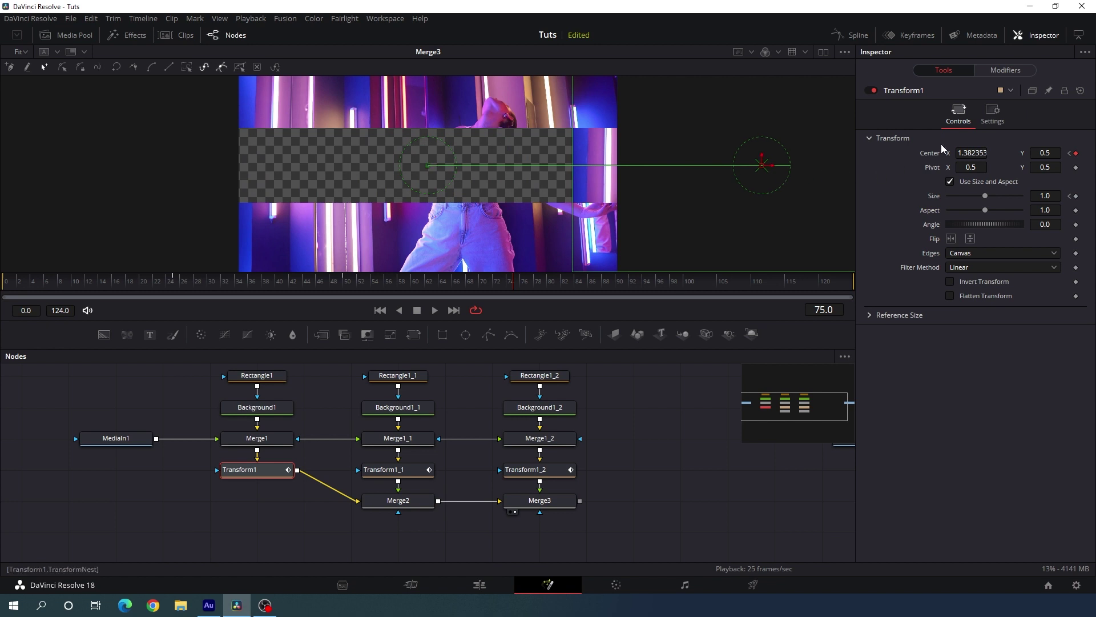
pyautogui.click(961, 143)
pyautogui.click(914, 138)
pyautogui.click(976, 153)
pyautogui.write('1.5')
pyautogui.press('Return')
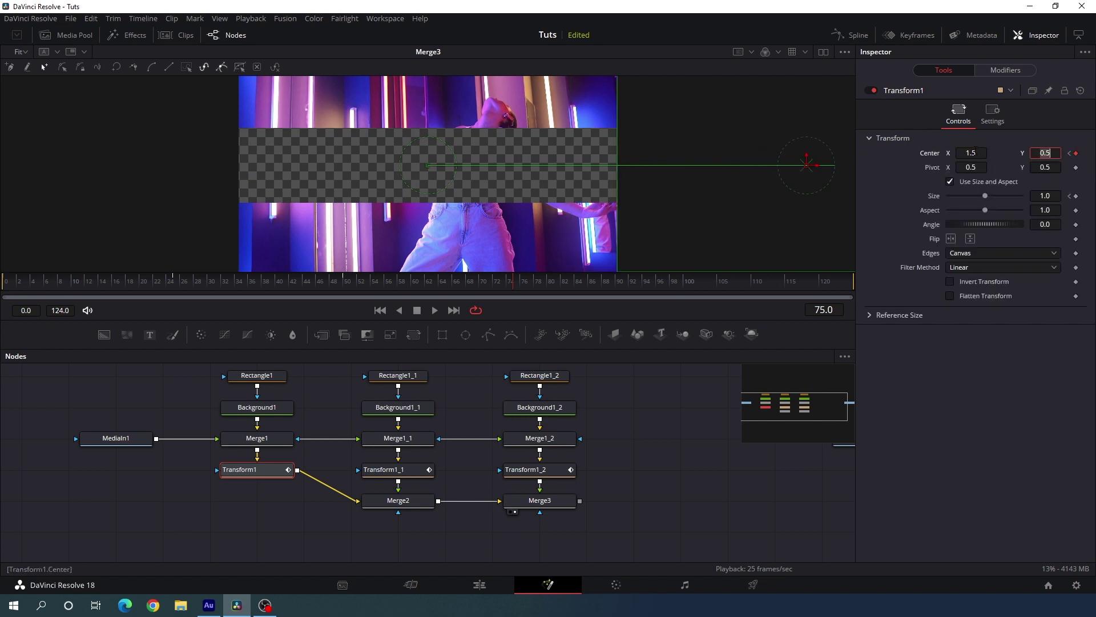
# Step: Shift the Transform1_1 strip horizontally until it is fully out of the frame to the right at frame 75
pyautogui.click(404, 475)
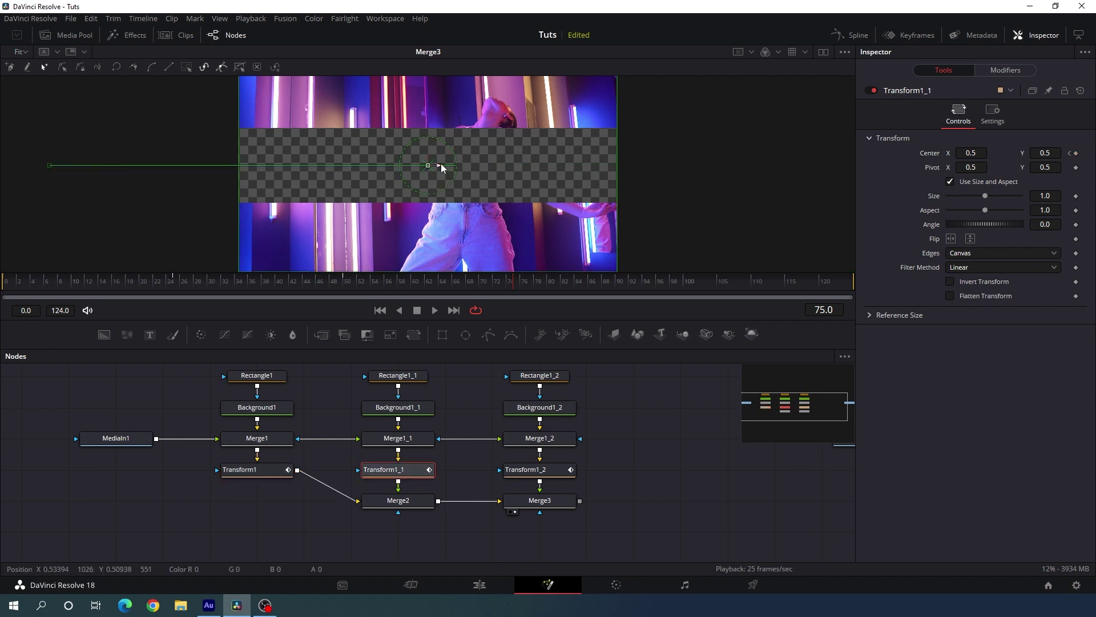
pyautogui.moveTo(441, 167); pyautogui.dragTo(703, 168)
pyautogui.click(973, 153)
pyautogui.write('1')
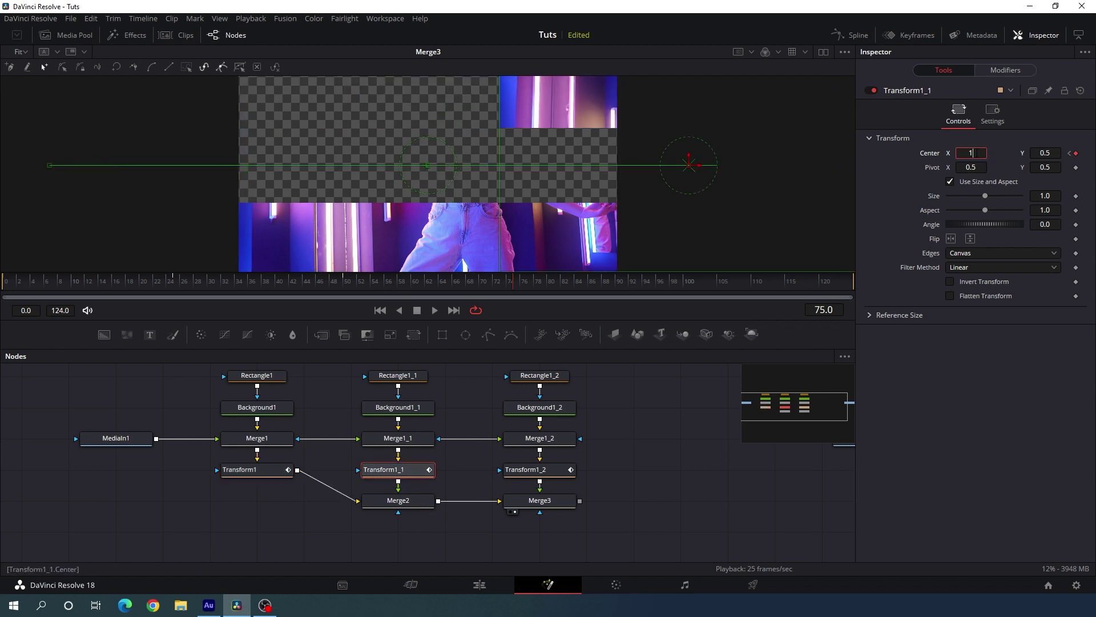
pyautogui.press('Return')
# Step: Shift the Transform1_2 strip out to the right at frame 75, with Center X set to 1.5, and preview the exit motion
pyautogui.click(543, 470)
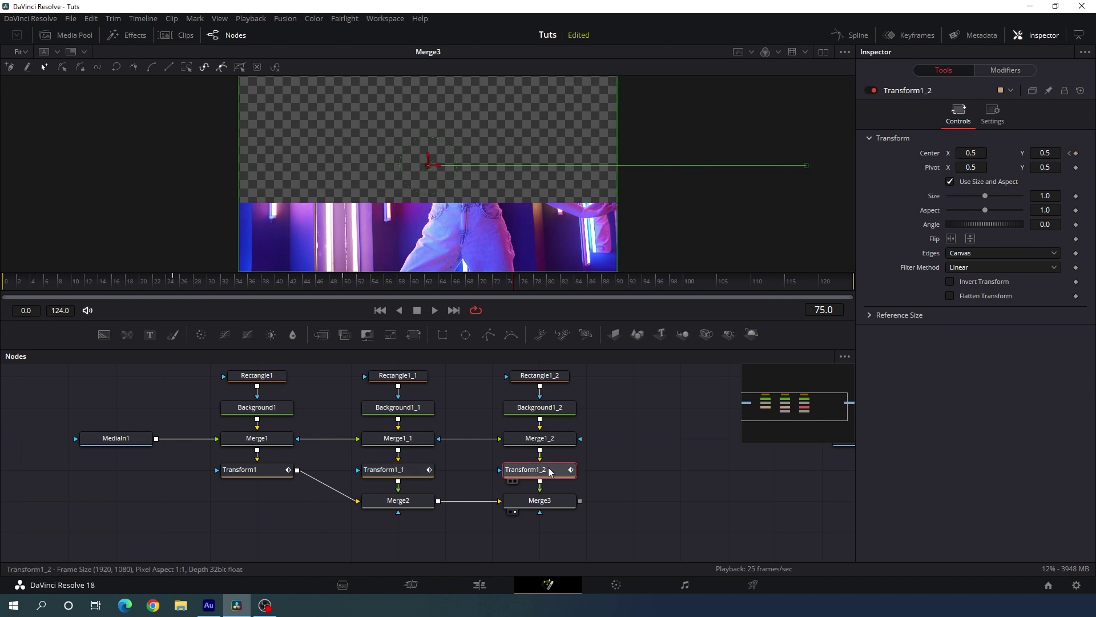
pyautogui.moveTo(440, 166); pyautogui.dragTo(738, 166)
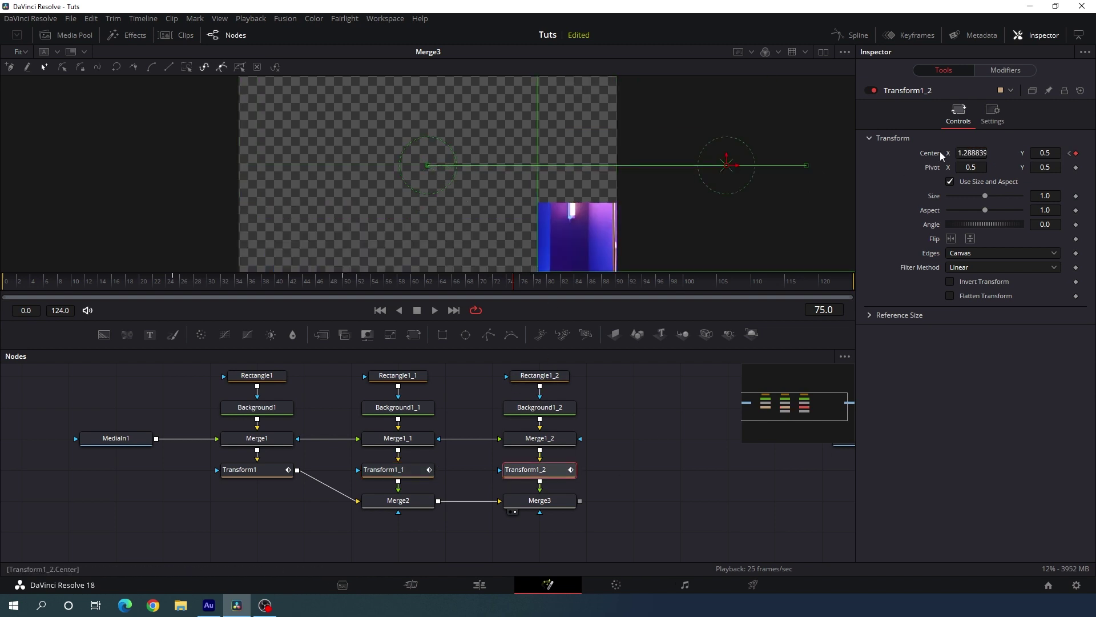
pyautogui.doubleClick(974, 153)
pyautogui.write('1.5')
pyautogui.press('Tab')
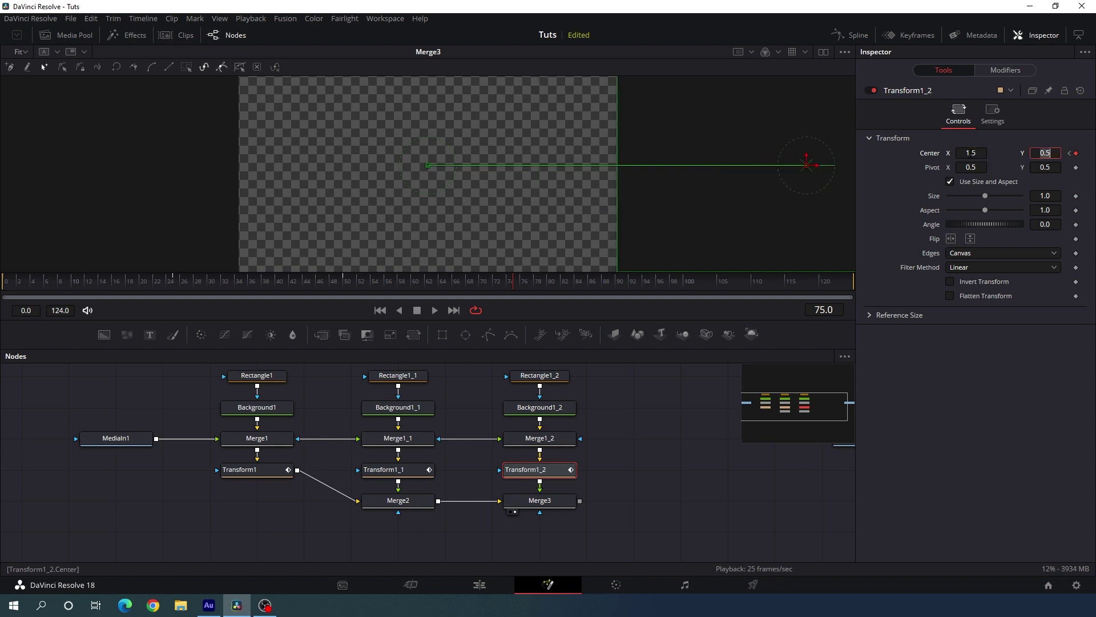
pyautogui.moveTo(311, 276); pyautogui.dragTo(392, 283)
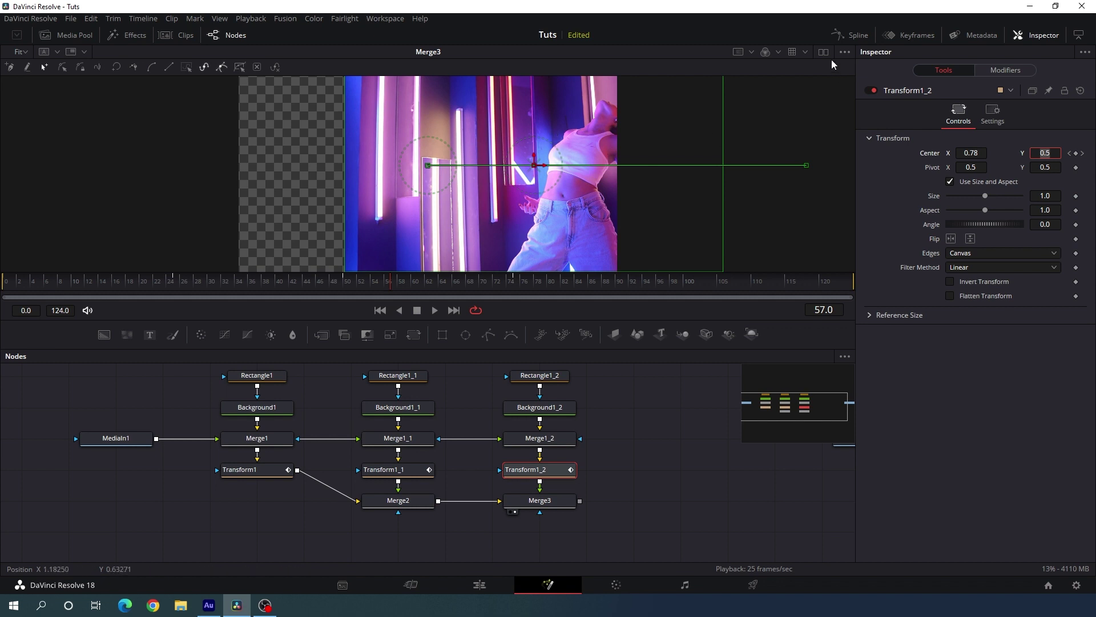
# Step: In the spline editor, isolate Transform1 and smooth its exit curve between frames 50 and 75, stretching the end handle back to frame 50
pyautogui.click(857, 36)
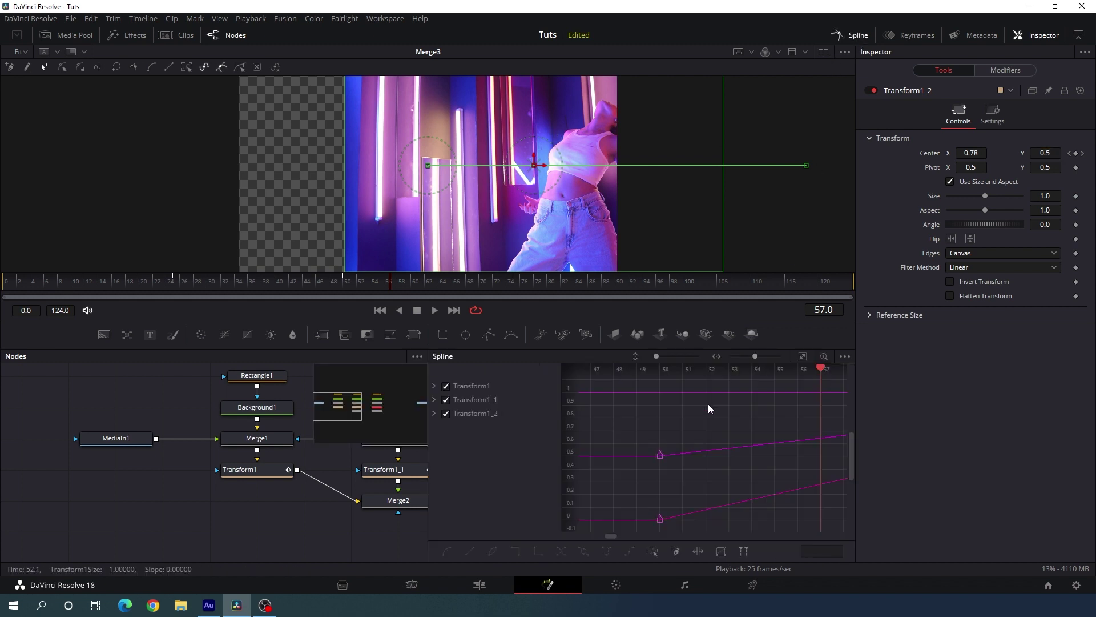
pyautogui.press('F4')
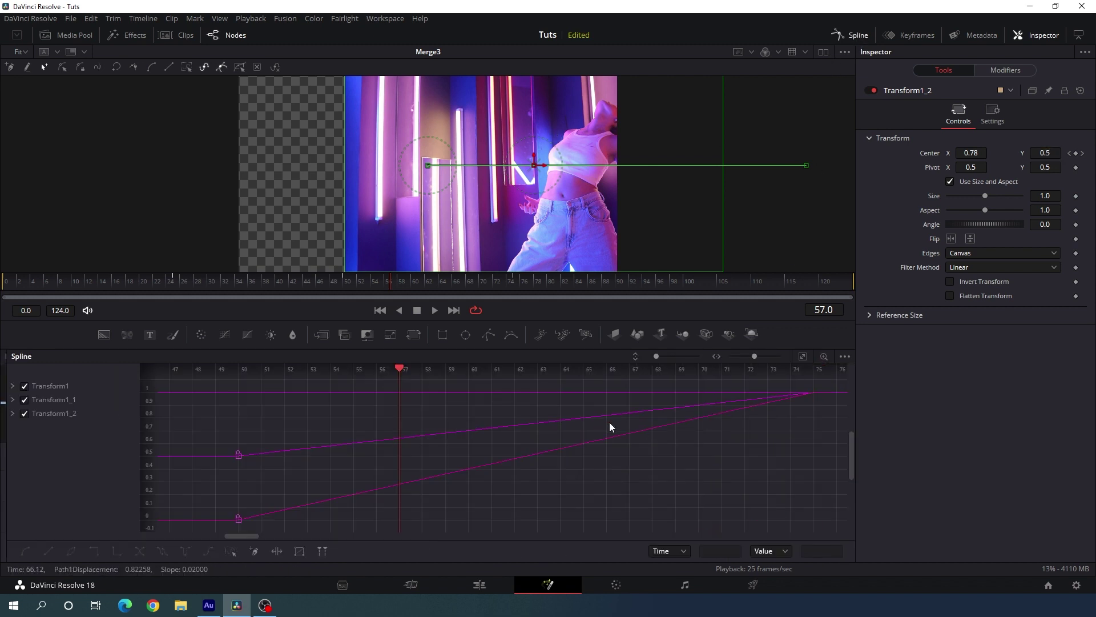
pyautogui.click(25, 400)
pyautogui.click(25, 413)
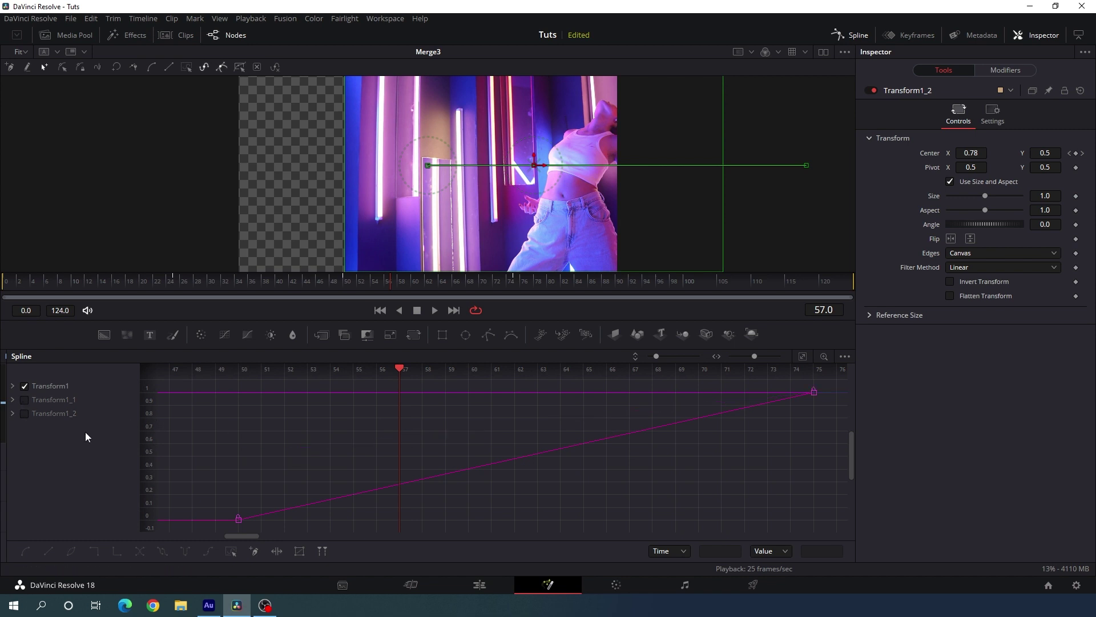
pyautogui.click(802, 357)
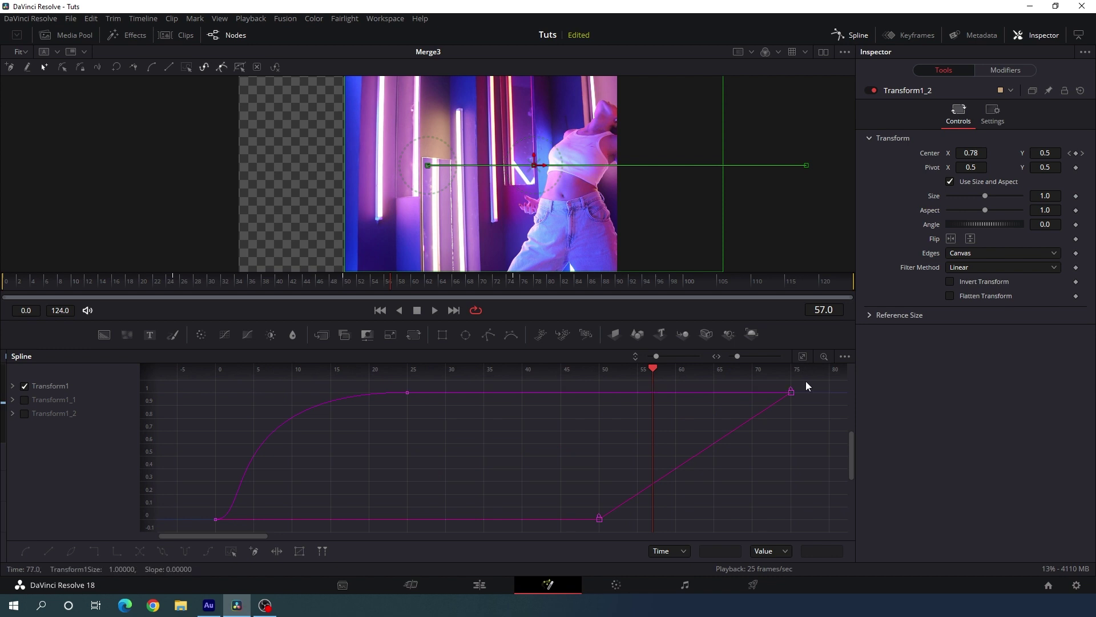
pyautogui.moveTo(804, 382); pyautogui.dragTo(587, 528)
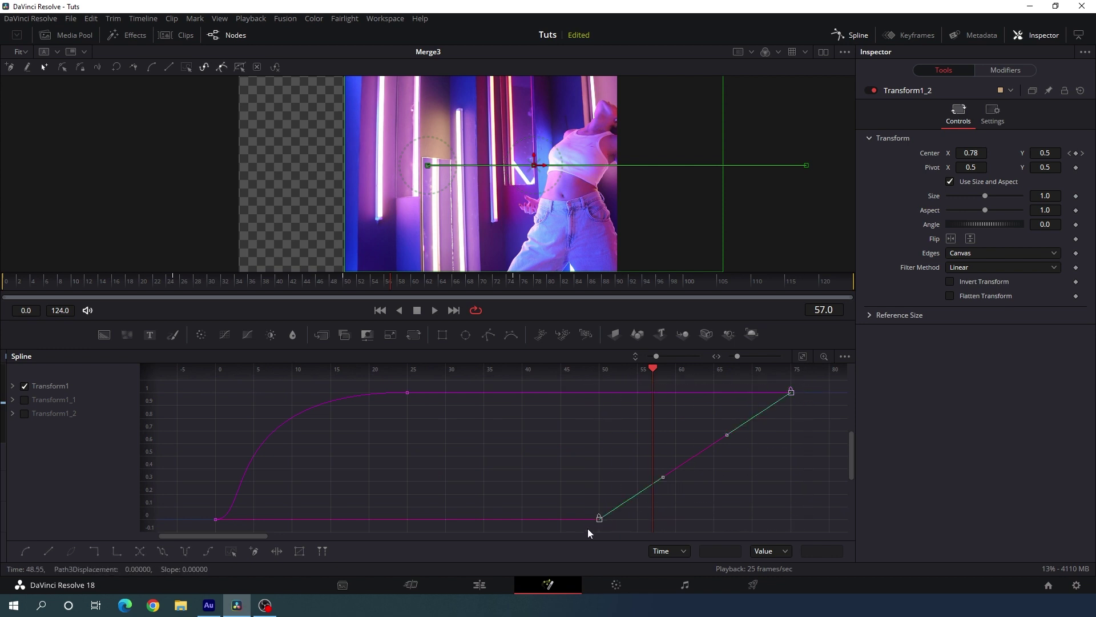
pyautogui.press('s')
pyautogui.moveTo(726, 398); pyautogui.dragTo(601, 396)
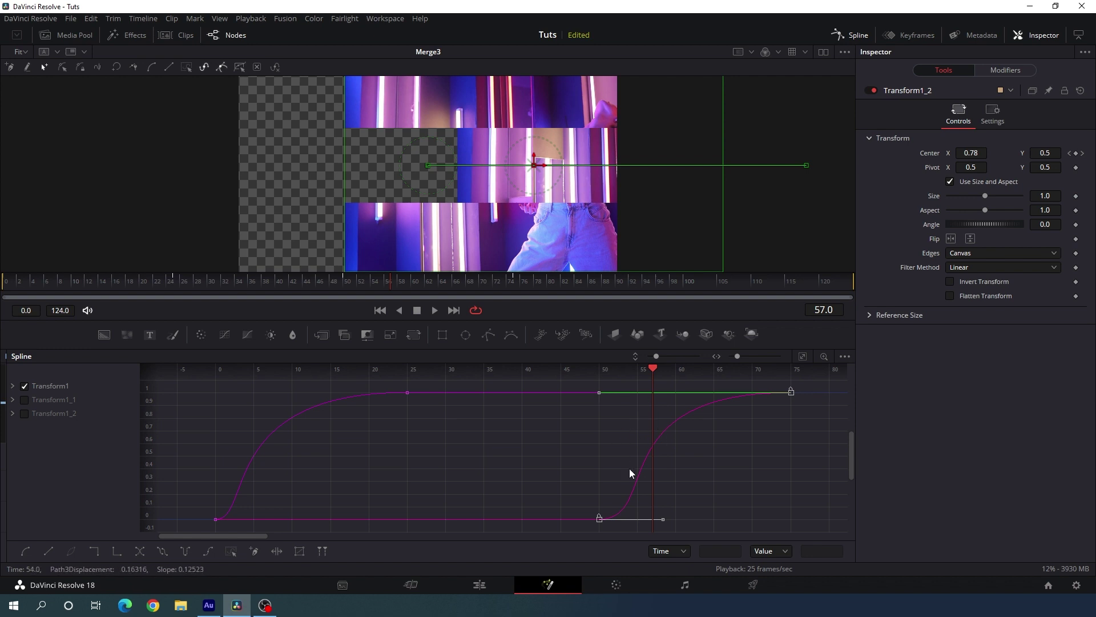
# Step: Isolate the Transform1_1 curve and smooth its exit between frames 50 and 75, stretching the end handle back to about frame 50
pyautogui.click(25, 386)
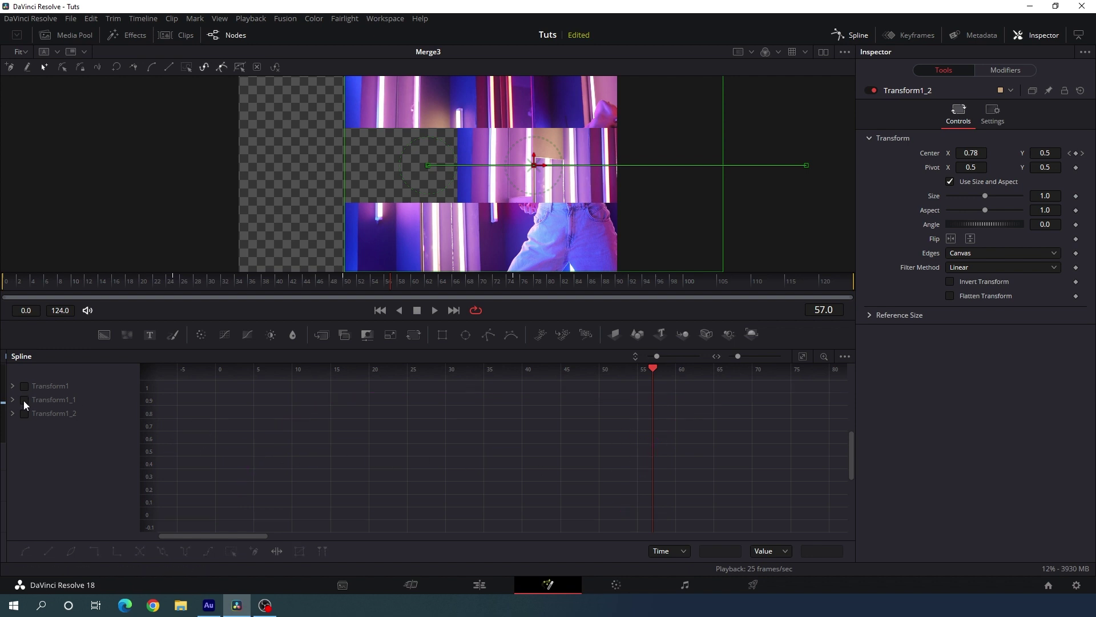
pyautogui.click(24, 399)
pyautogui.click(802, 357)
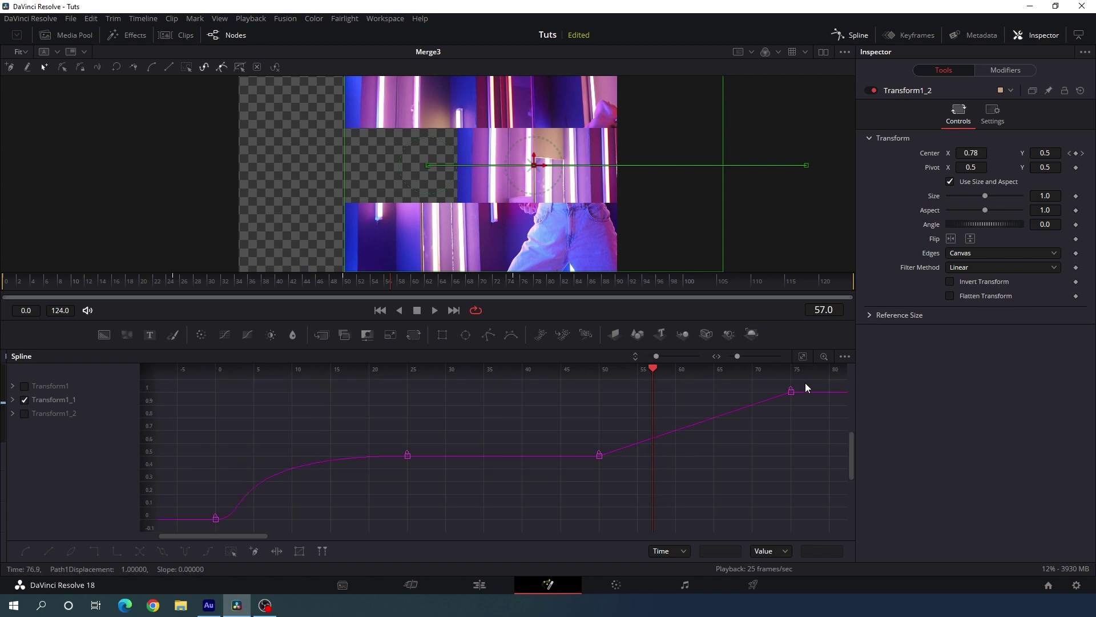
pyautogui.moveTo(806, 382); pyautogui.dragTo(567, 481)
pyautogui.hotkey('shift', 's')
pyautogui.moveTo(724, 398); pyautogui.dragTo(596, 398)
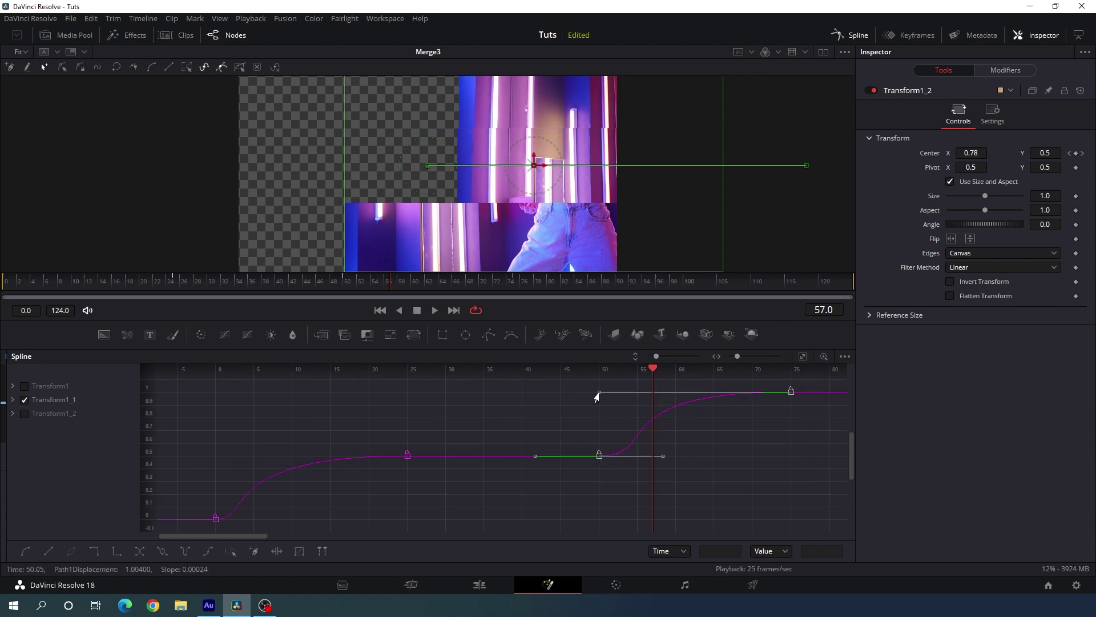
# Step: Isolate the Transform1_2 curve and ease its frame 50 to 75 exit with the same long end handle
pyautogui.click(24, 403)
pyautogui.click(24, 413)
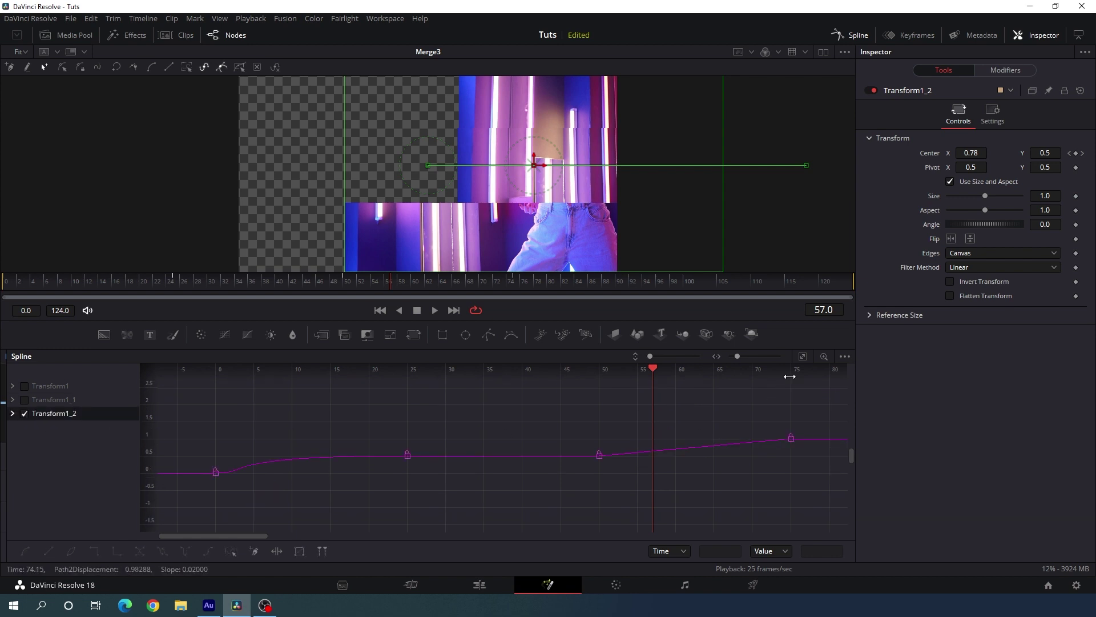
pyautogui.moveTo(803, 374); pyautogui.dragTo(577, 484)
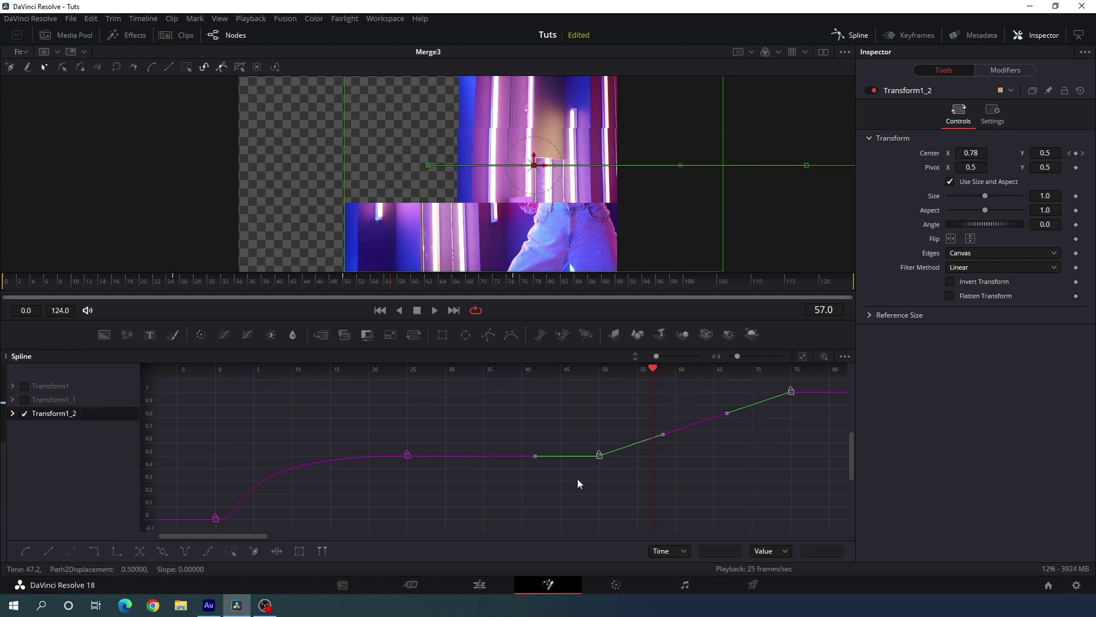
pyautogui.hotkey('shift', 's')
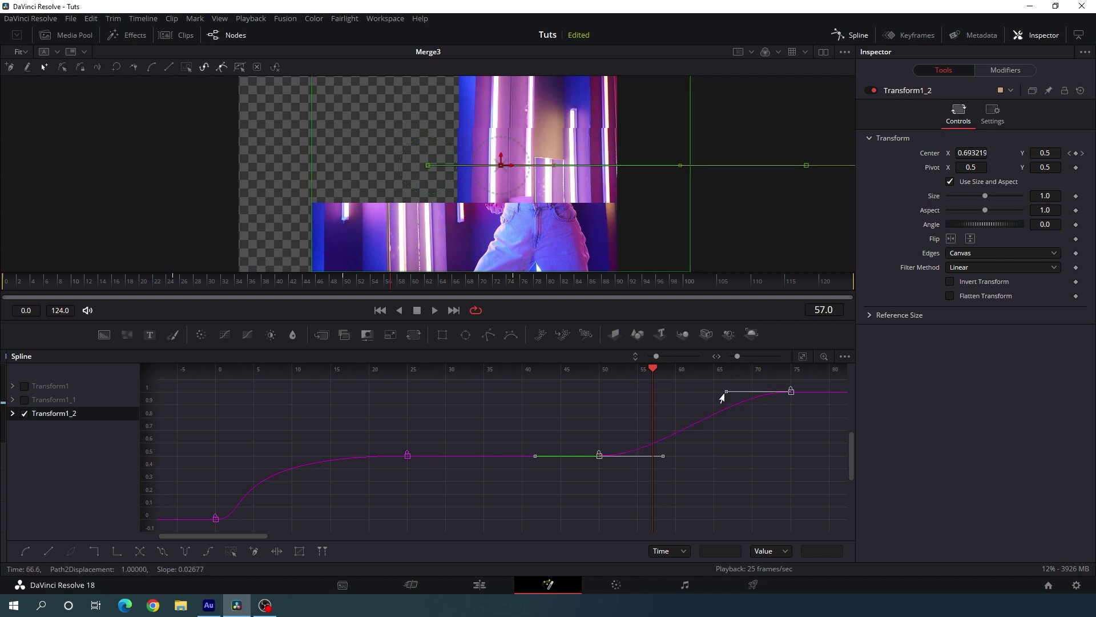
pyautogui.moveTo(721, 395); pyautogui.dragTo(598, 395)
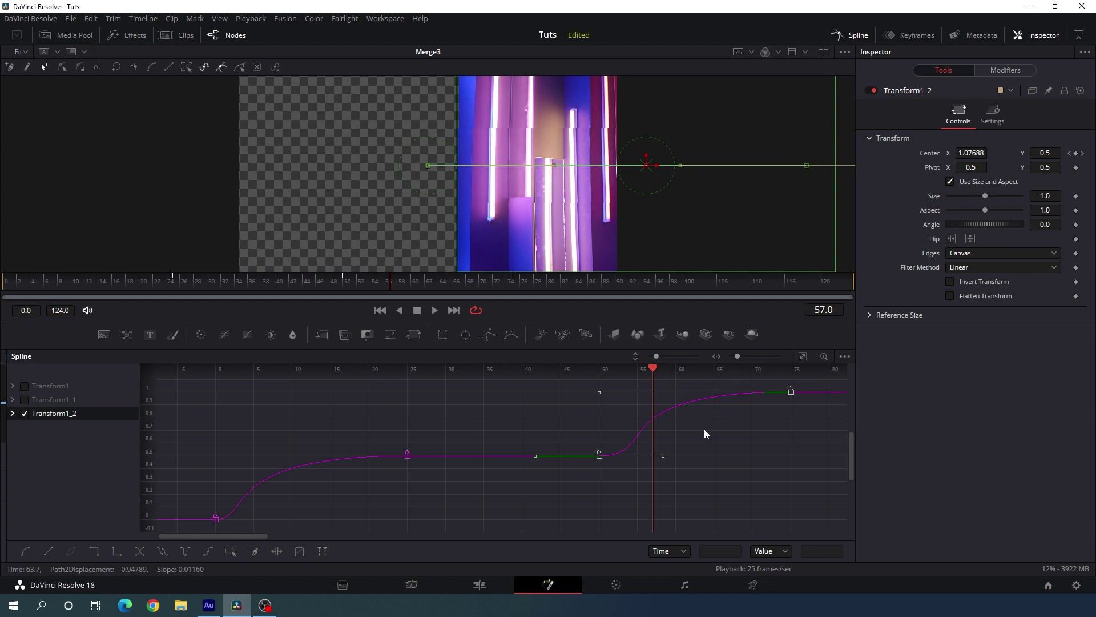
# Step: Delay the Transform1_2 exit by two frames, moving its last two keyframes together so the motion starts at frame 52
pyautogui.click(343, 284)
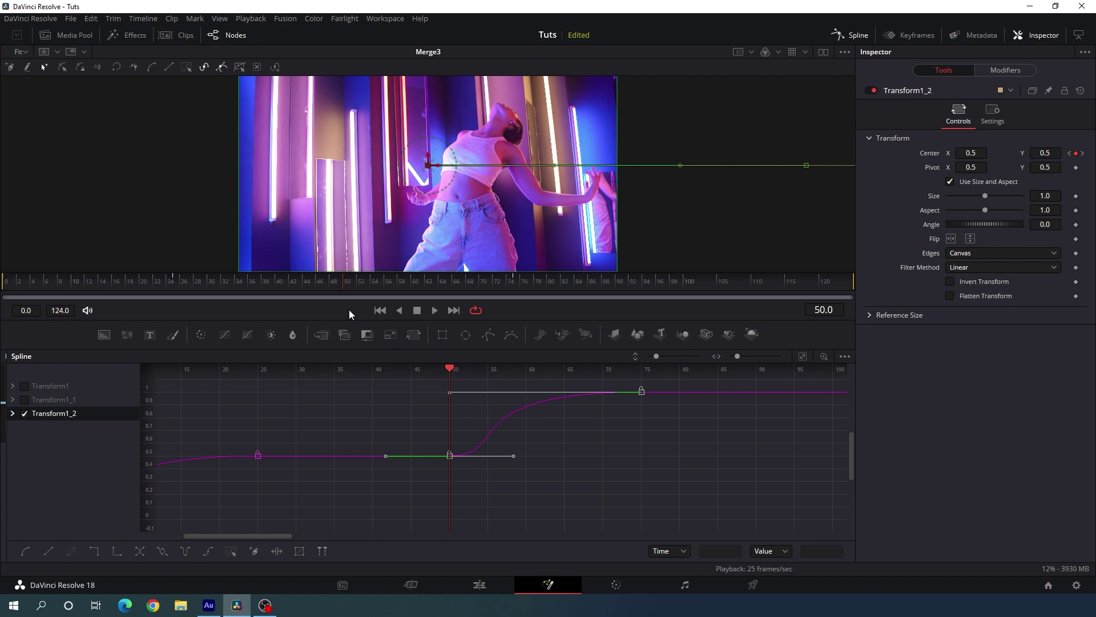
pyautogui.moveTo(345, 283); pyautogui.dragTo(358, 285)
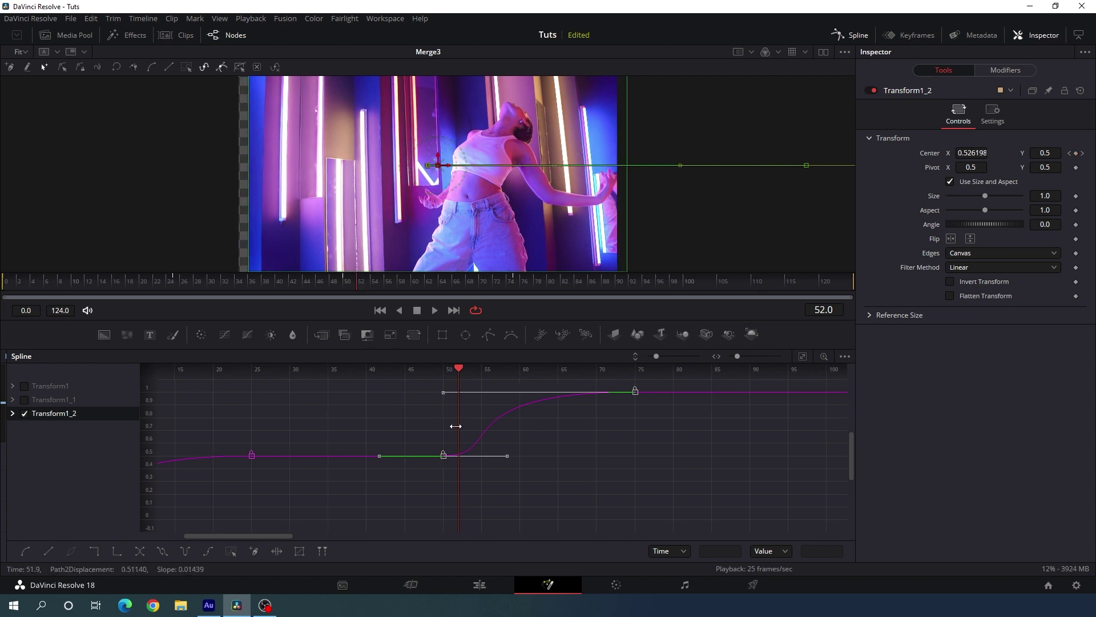
pyautogui.moveTo(439, 461); pyautogui.dragTo(457, 460)
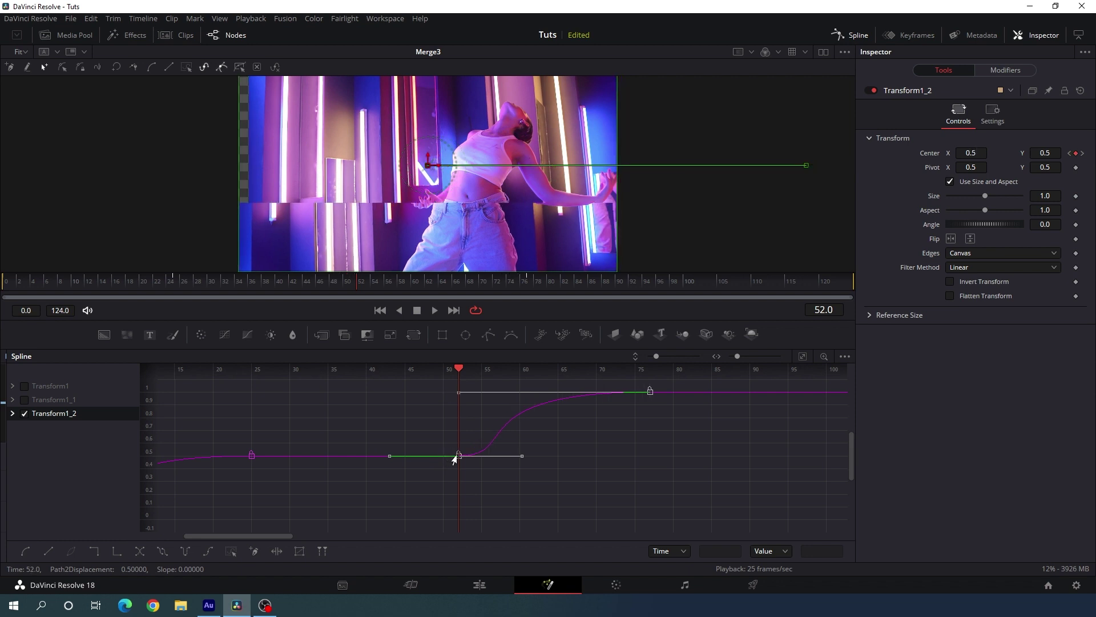
# Step: Delay the Transform1_1 exit keyframes so the motion starts at frame 54, and close the spline editor
pyautogui.click(25, 399)
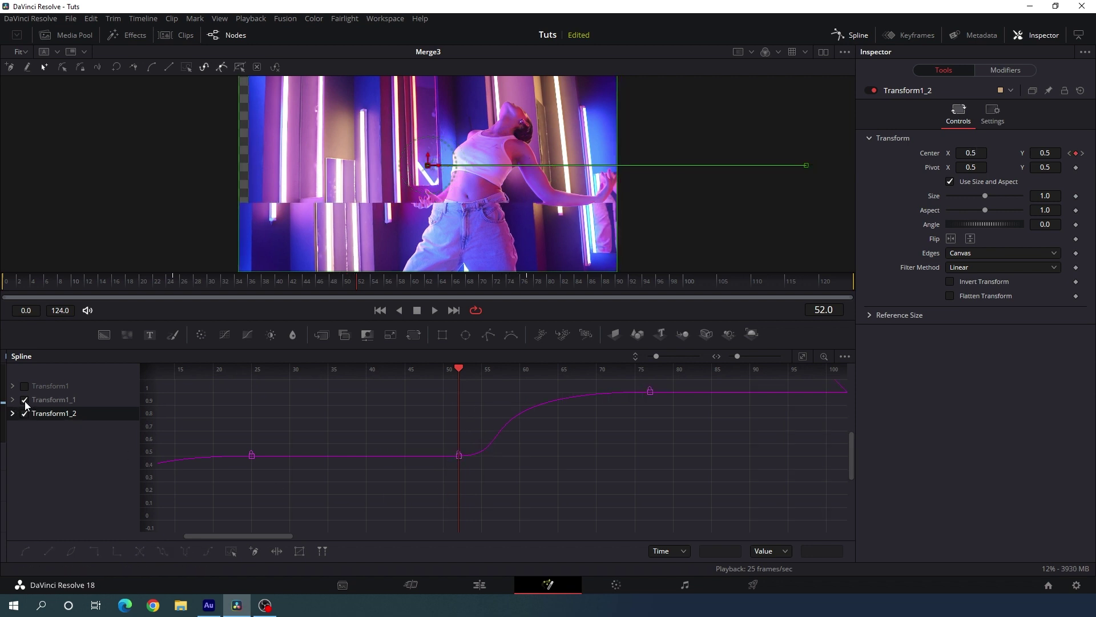
pyautogui.click(25, 413)
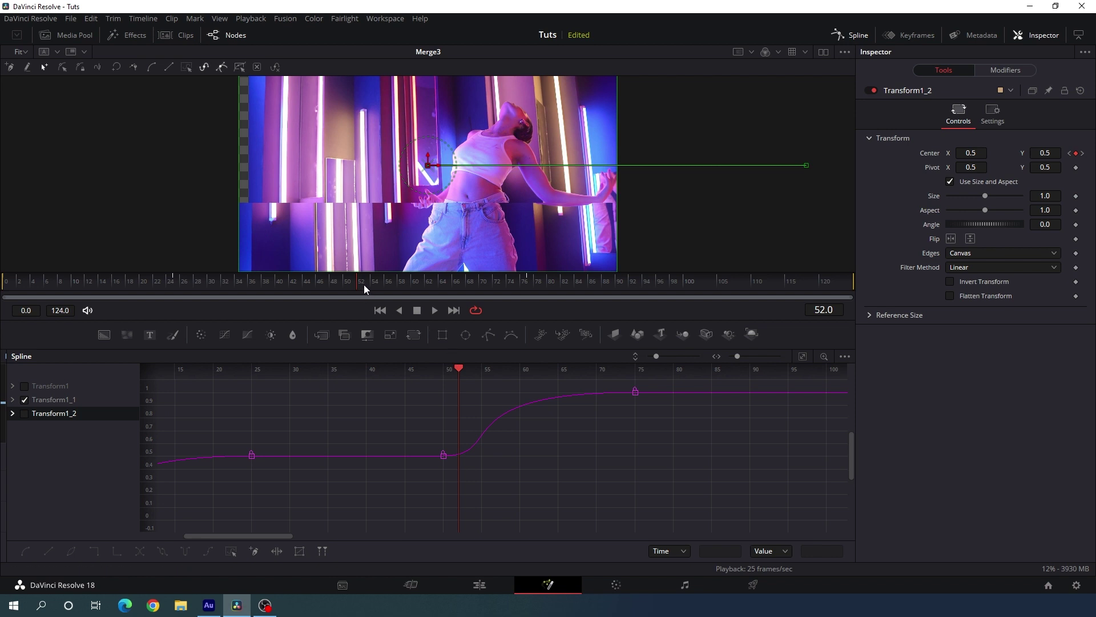
pyautogui.moveTo(361, 283); pyautogui.dragTo(373, 287)
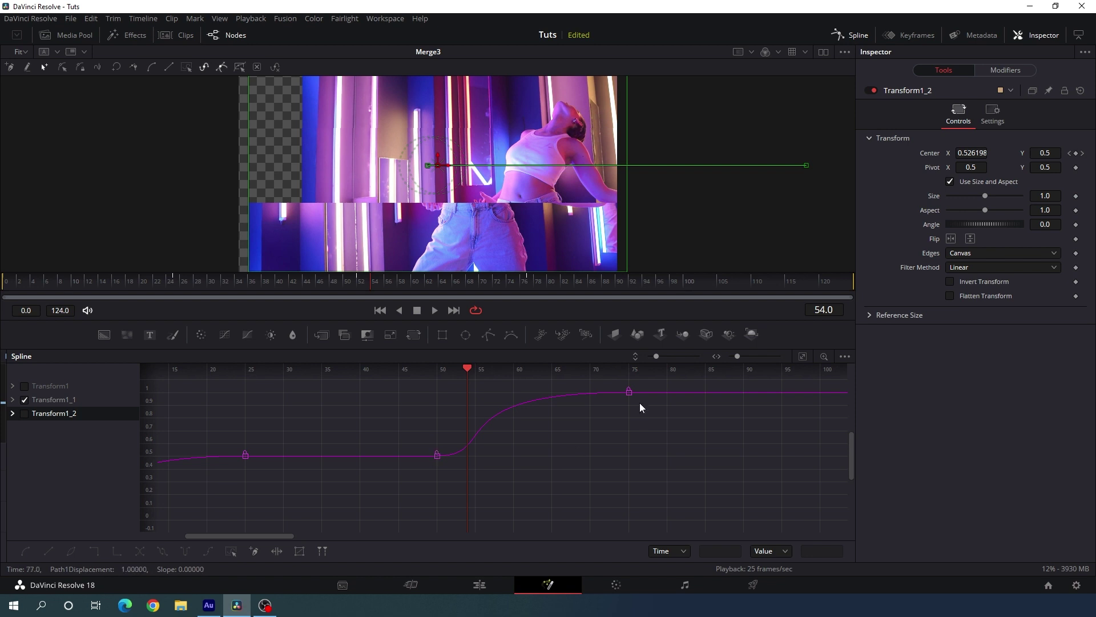
pyautogui.moveTo(659, 381); pyautogui.dragTo(461, 464)
pyautogui.click(853, 35)
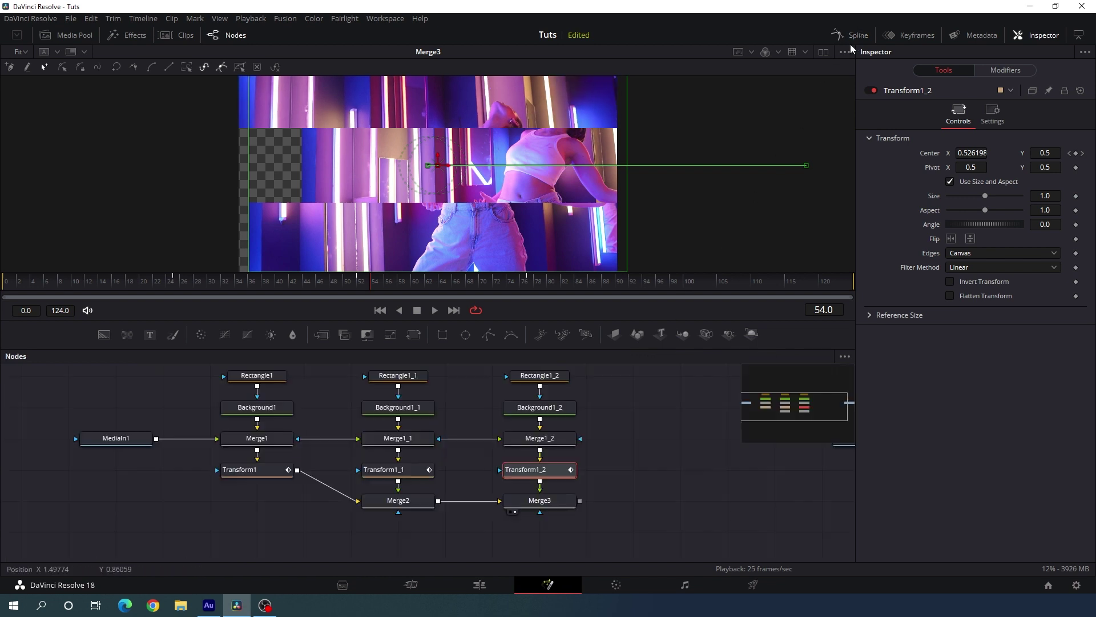
# Step: Play back the composition from before the exit to check the staggered strip motion
pyautogui.moveTo(337, 286); pyautogui.dragTo(293, 289)
pyautogui.press('space')
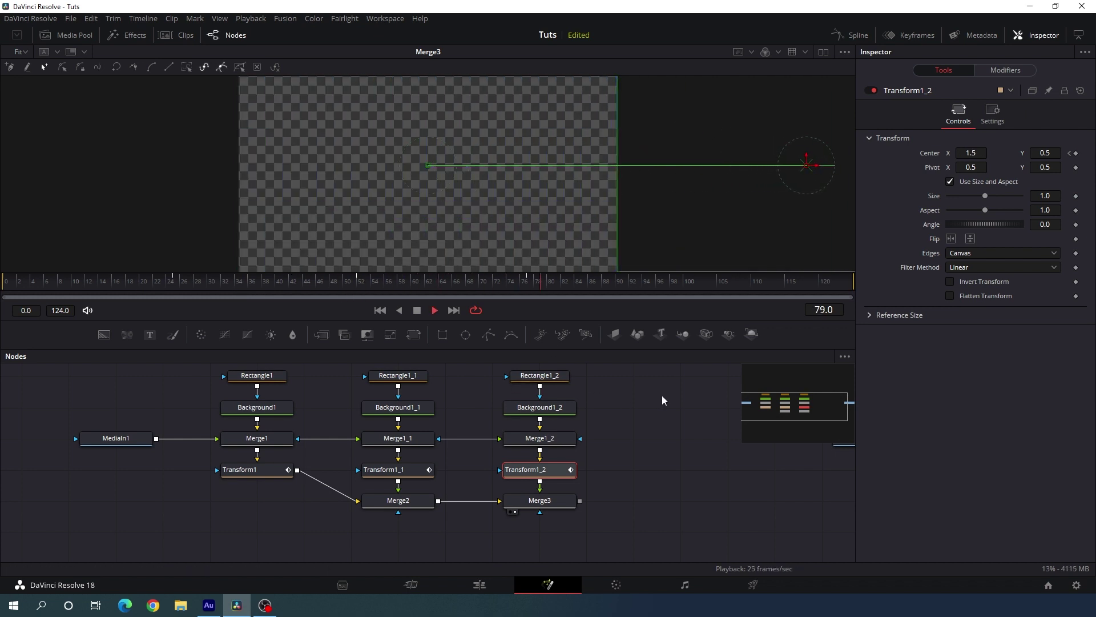
pyautogui.click(662, 395)
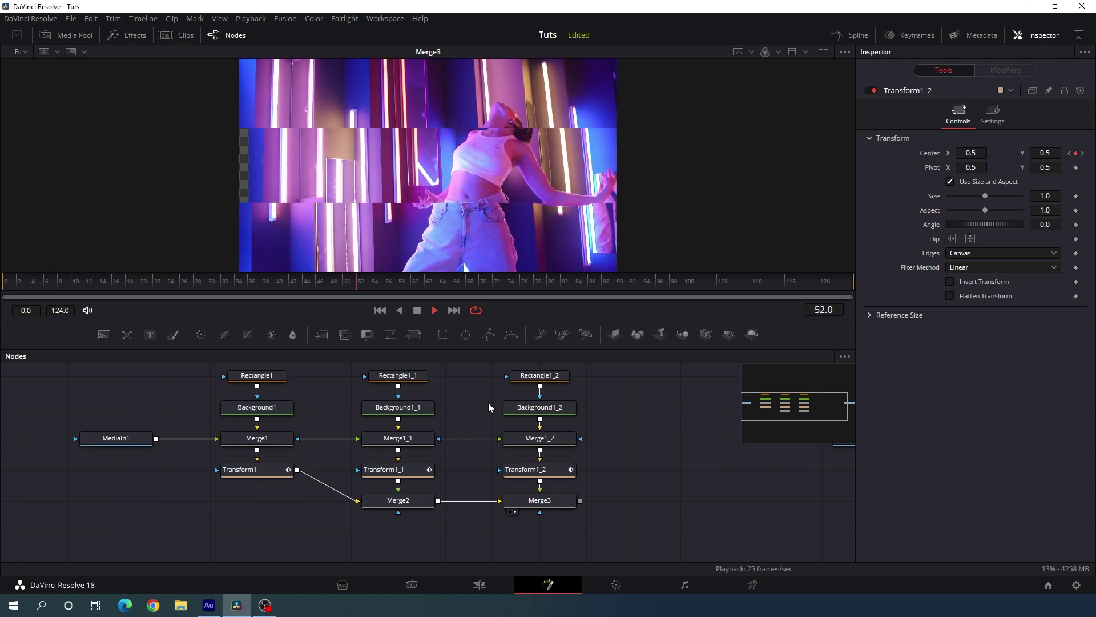
# Step: Add a Color Corrector node fed by Merge3, show it in the viewer and go to frame 44
pyautogui.moveTo(650, 416); pyautogui.dragTo(465, 445)
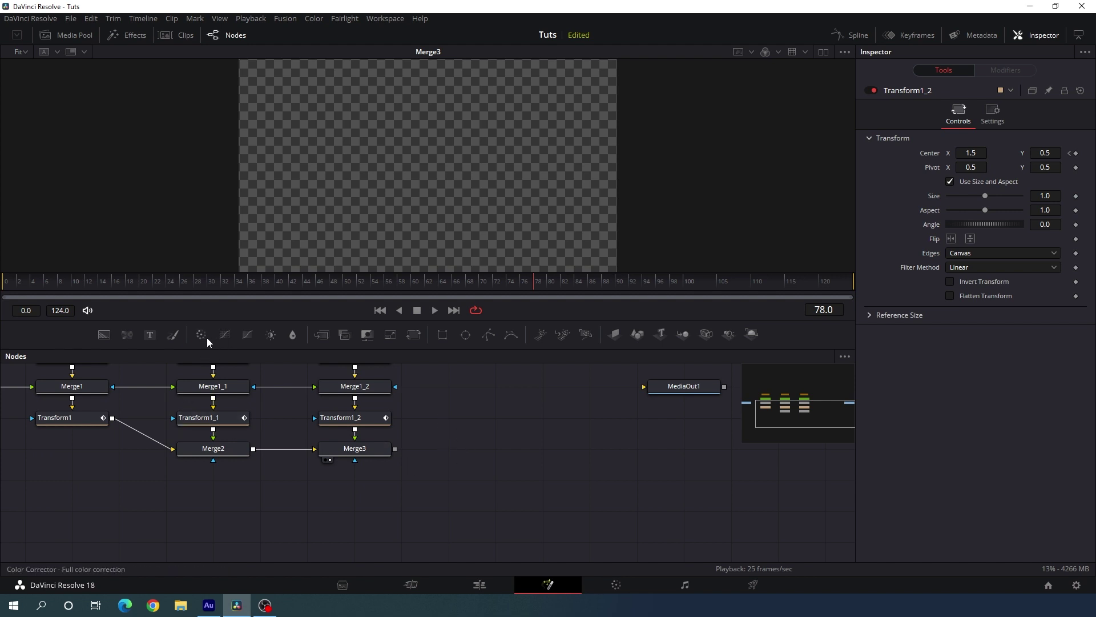
pyautogui.moveTo(203, 336); pyautogui.dragTo(494, 415)
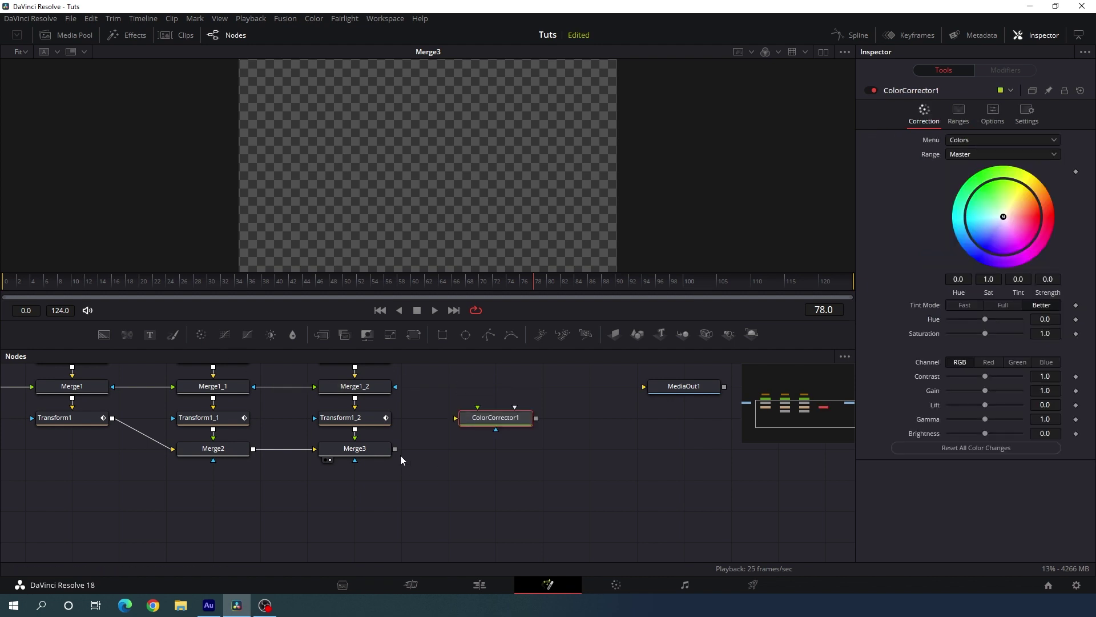
pyautogui.moveTo(396, 448); pyautogui.dragTo(519, 174)
pyautogui.click(244, 282)
pyautogui.moveTo(245, 282); pyautogui.dragTo(311, 280)
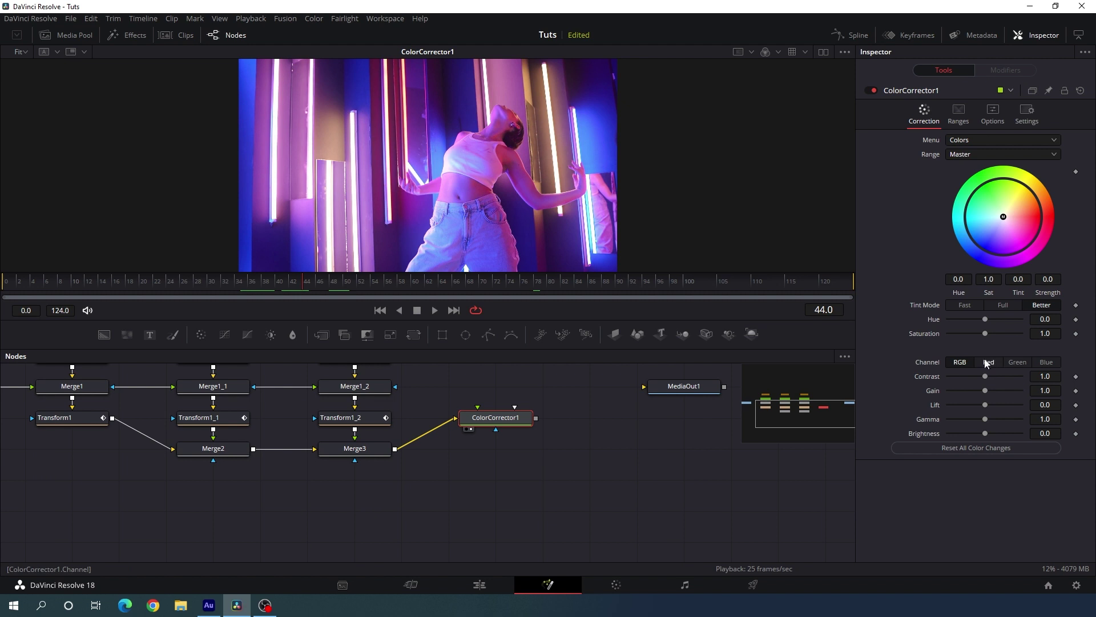
# Step: Set the Gain of the green and blue channels to 0 in ColorCorrector1
pyautogui.click(1018, 363)
pyautogui.moveTo(981, 394); pyautogui.dragTo(942, 398)
pyautogui.click(1047, 362)
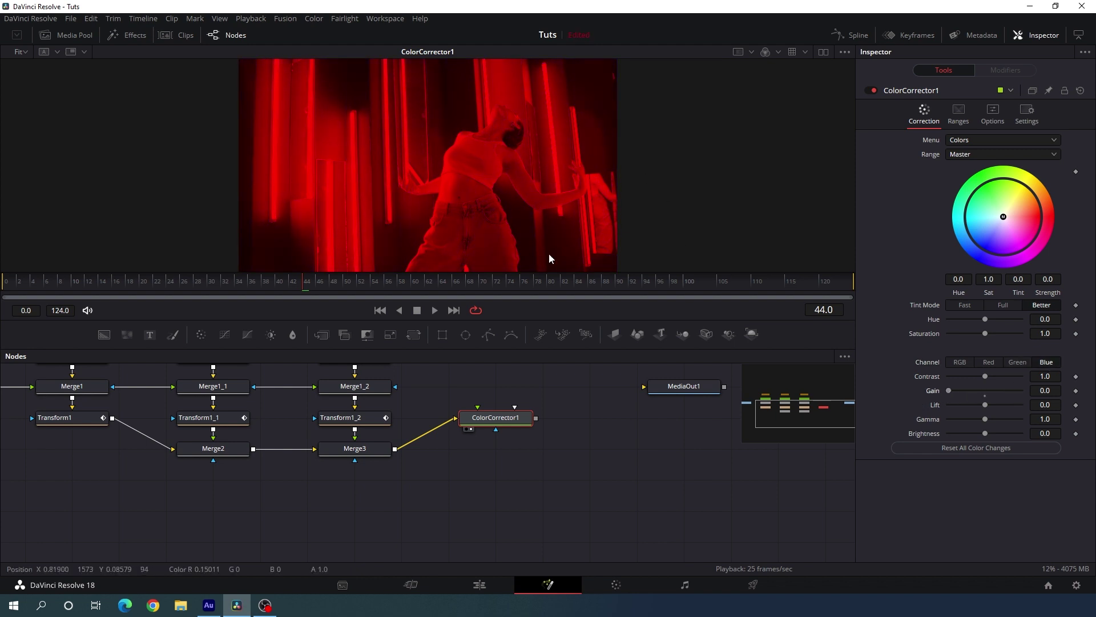
# Step: Set the RGB Contrast of ColorCorrector1 to 1.1
pyautogui.click(960, 364)
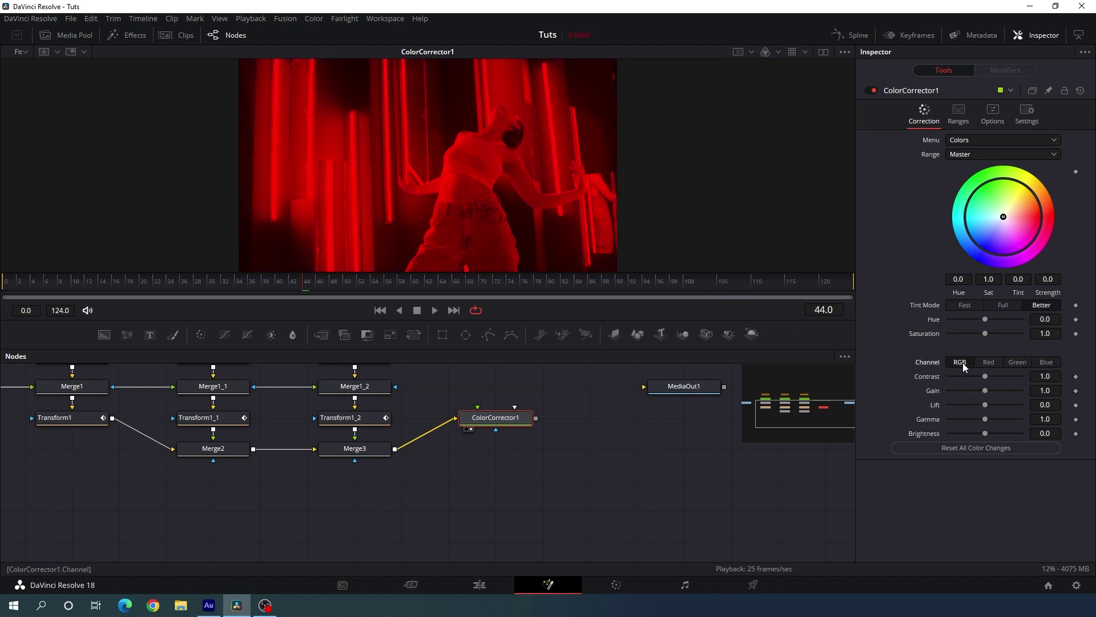
pyautogui.click(1055, 377)
pyautogui.write('1')
pyautogui.press('Tab')
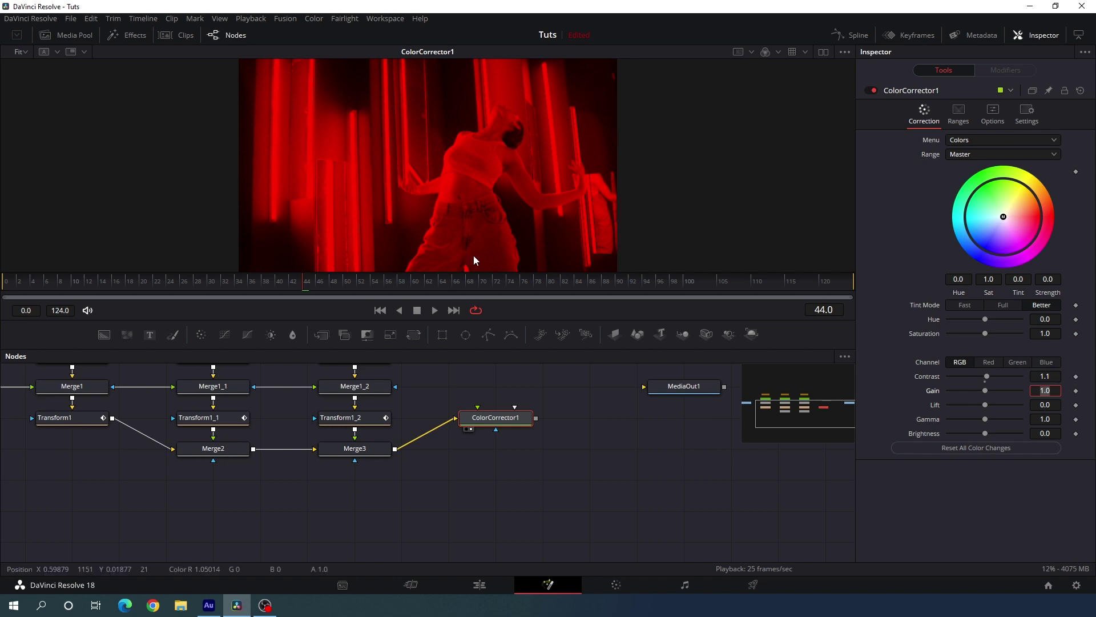
pyautogui.press('Return')
# Step: Add a separate Transform node below ColorCorrector1, feed it from Merge3 and show it in the viewer
pyautogui.click(561, 415)
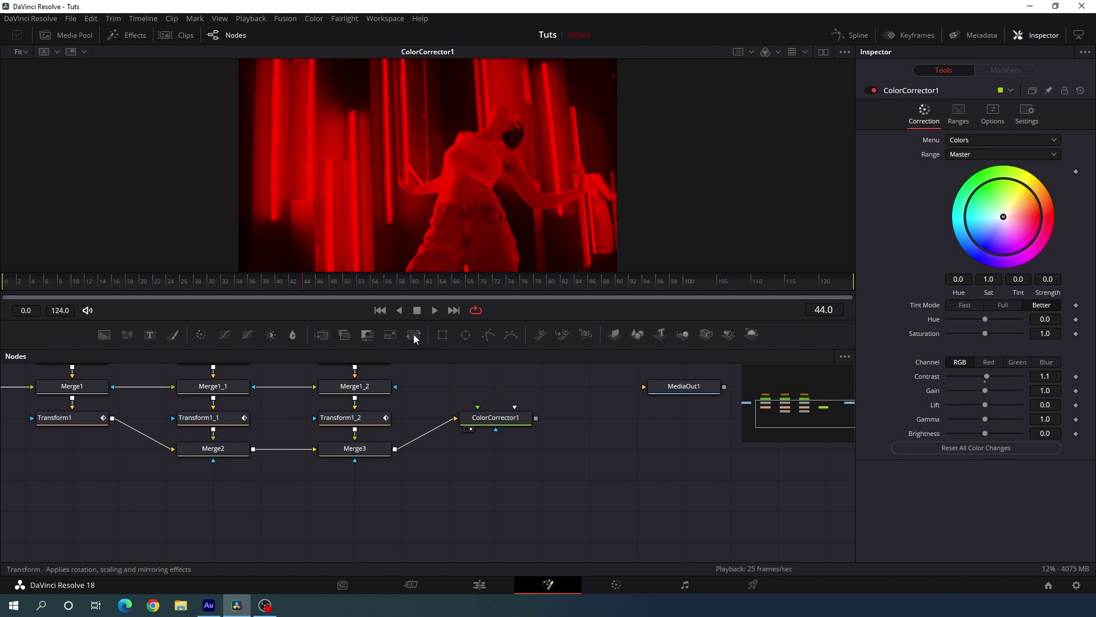
pyautogui.moveTo(413, 334); pyautogui.dragTo(502, 475)
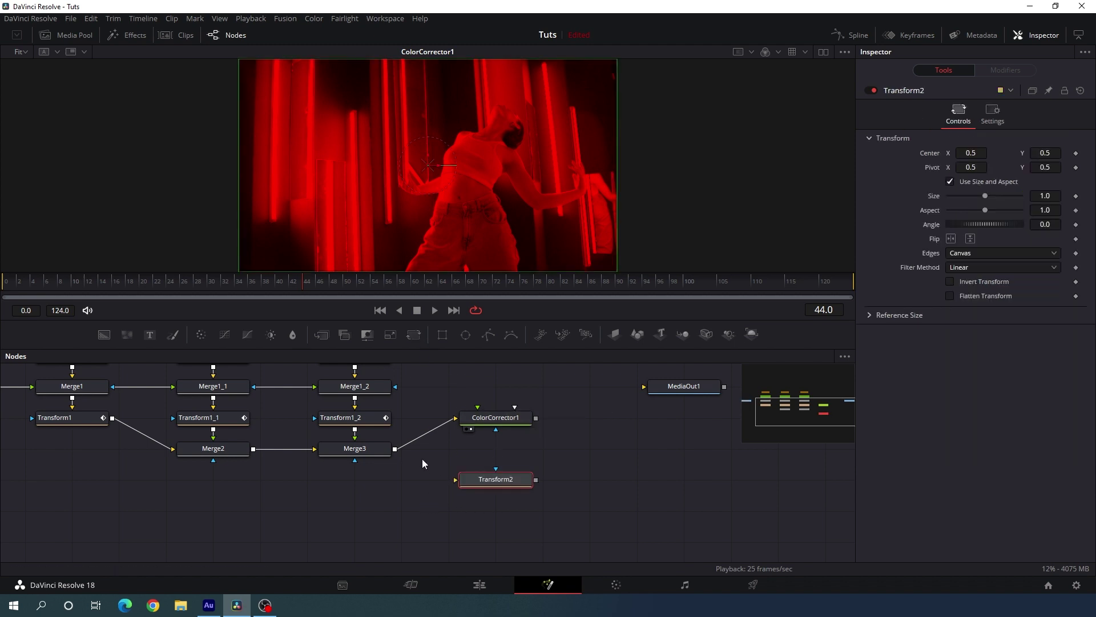
pyautogui.moveTo(394, 449); pyautogui.dragTo(540, 185)
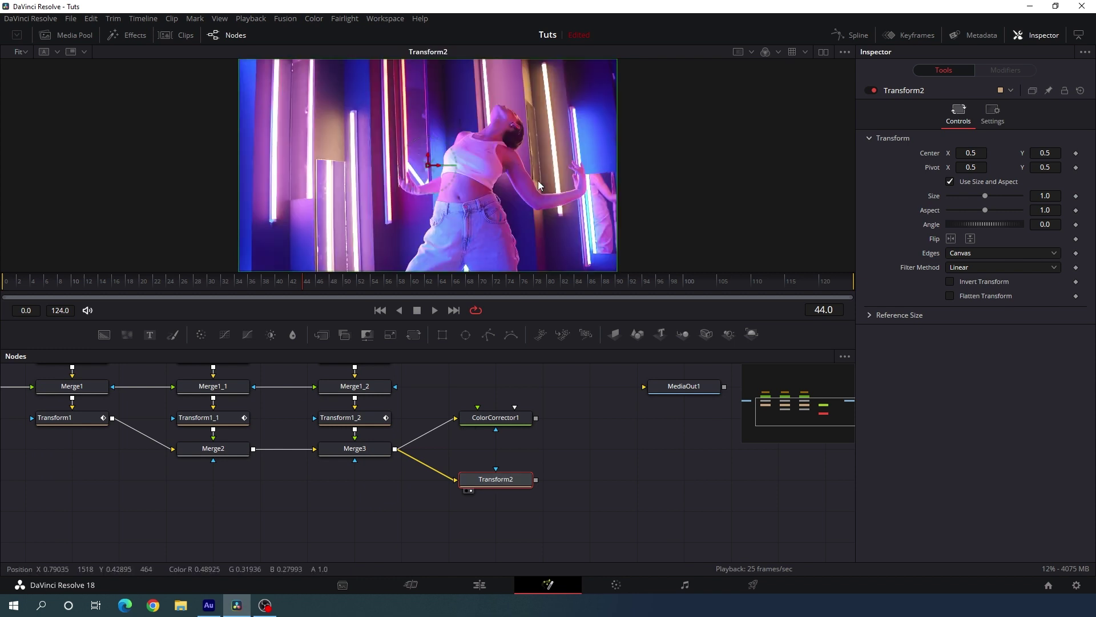
# Step: Set up dual viewers with ColorCorrector1 beside Transform2 and go to frame 61 to compare the strips
pyautogui.click(823, 52)
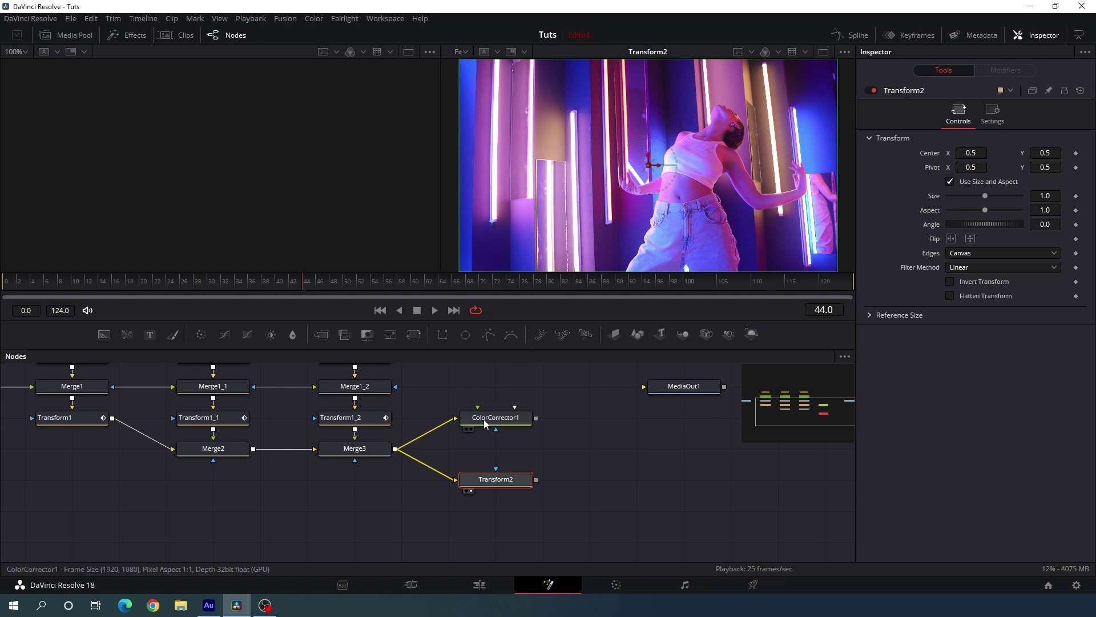
pyautogui.click(466, 429)
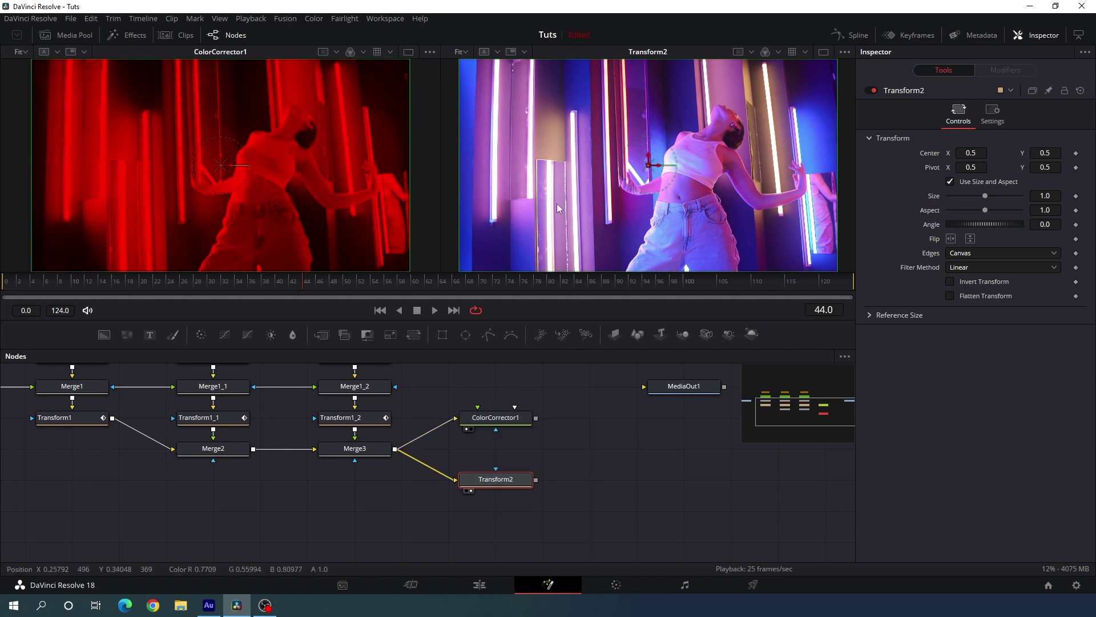
pyautogui.click(374, 282)
pyautogui.moveTo(375, 282); pyautogui.dragTo(423, 283)
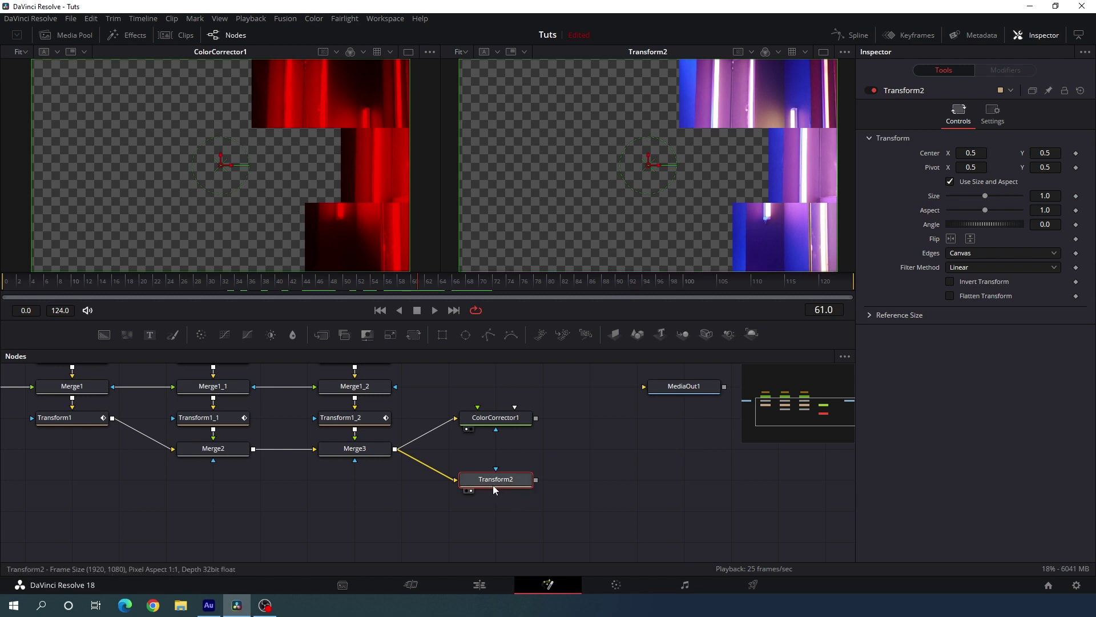
# Step: Set Transform2's Center X to -0.5 and scrub the frames up to 66 to compare the offset copy with the red version
pyautogui.moveTo(660, 167); pyautogui.dragTo(410, 173)
pyautogui.click(980, 152)
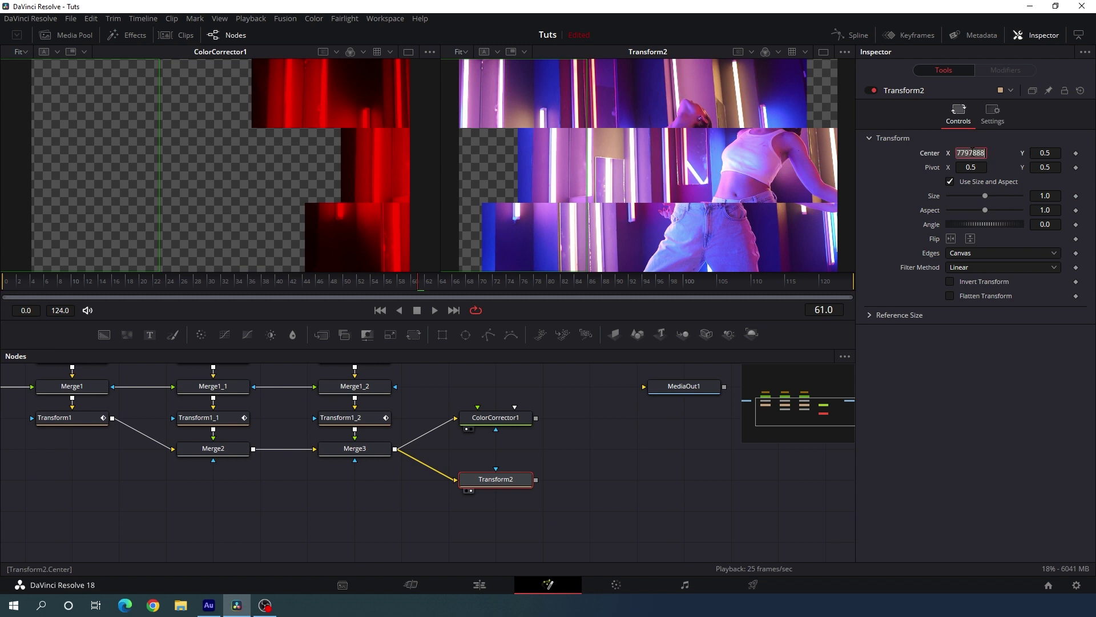
pyautogui.write('-0.5')
pyautogui.press('Tab')
pyautogui.moveTo(348, 286); pyautogui.dragTo(413, 296)
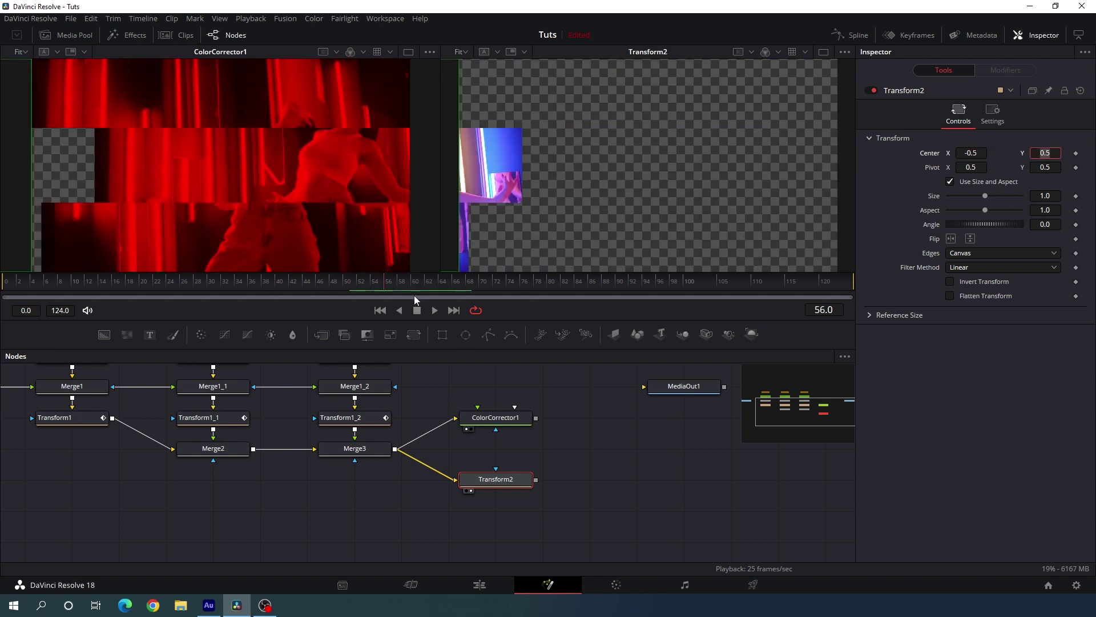
# Step: Add a Merge node with ColorCorrector1 as background and Transform2 as foreground, and show it alone in a single viewer
pyautogui.hscroll(3, 542, 431)
pyautogui.click(532, 441)
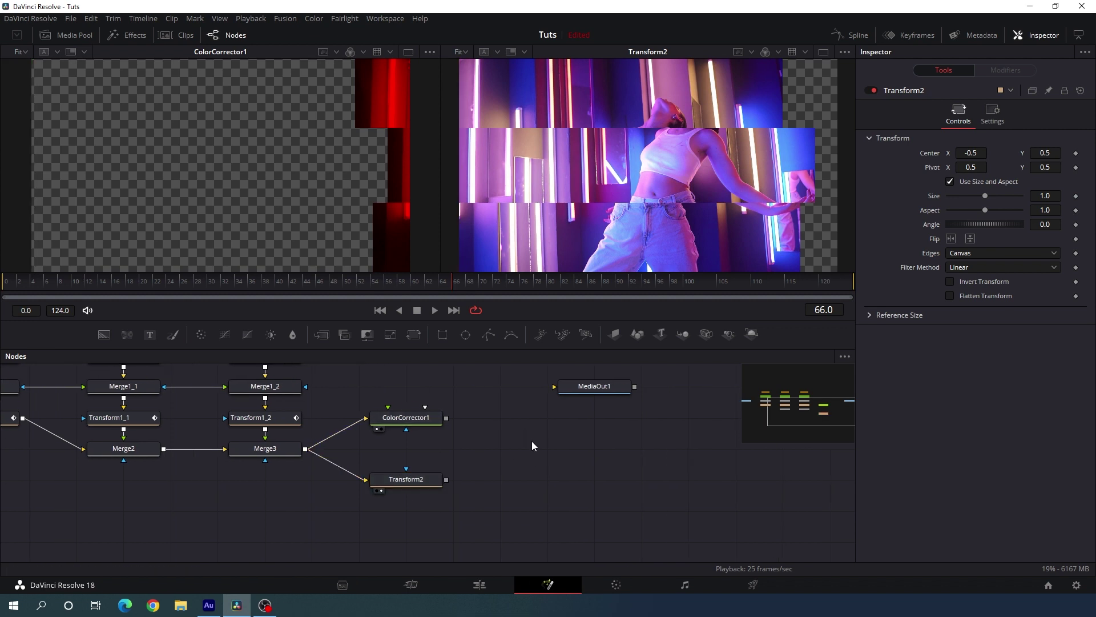
pyautogui.moveTo(326, 337); pyautogui.dragTo(417, 420)
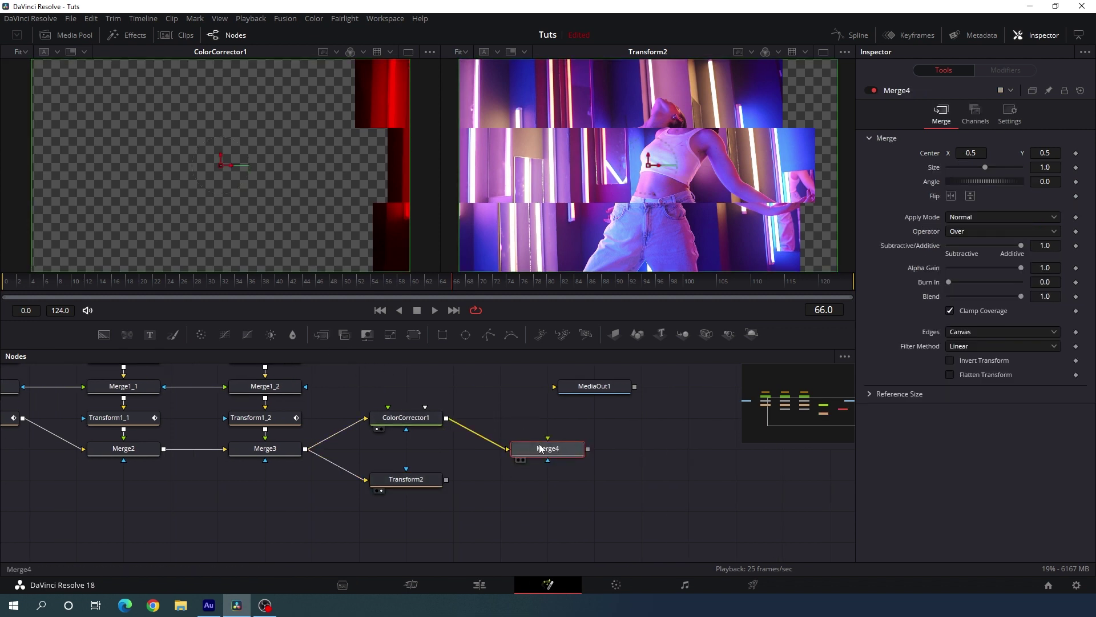
pyautogui.moveTo(548, 438); pyautogui.dragTo(446, 479)
pyautogui.moveTo(550, 449); pyautogui.dragTo(554, 188)
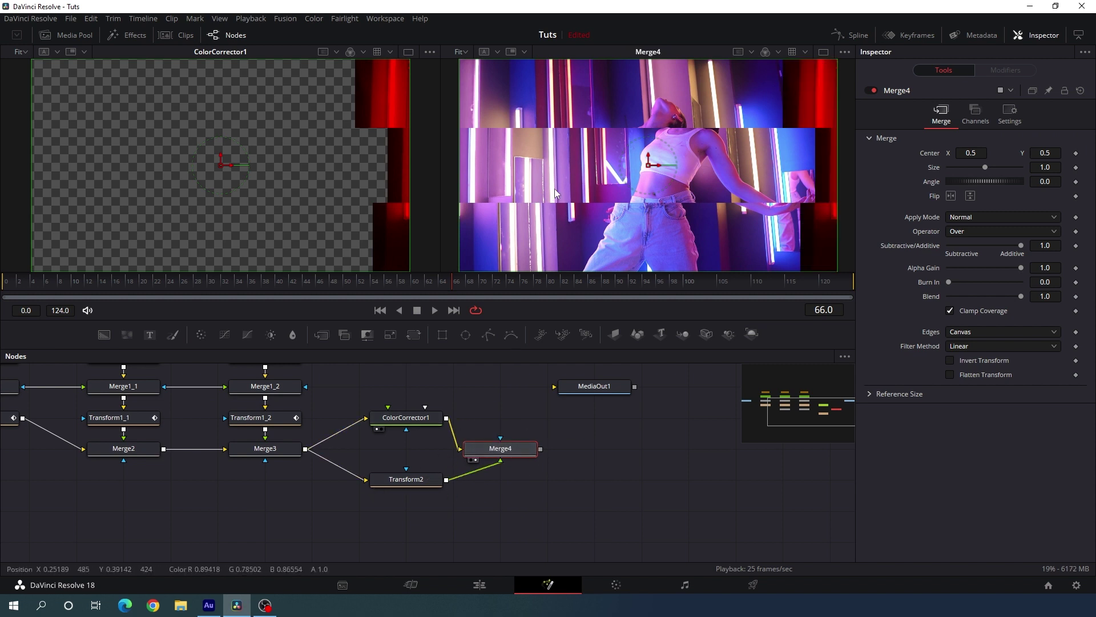
pyautogui.click(827, 55)
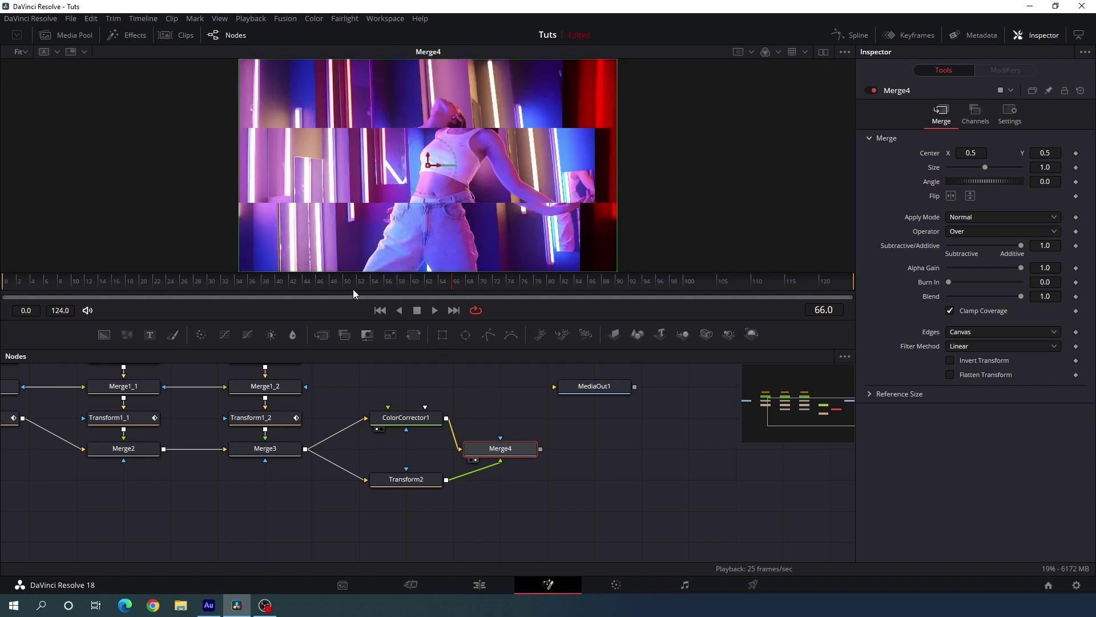
# Step: Animate Merge4's Blend with a keyframe at 1.0 on frame 40 and its minimum value on an earlier frame, and scrub through to frame 80
pyautogui.moveTo(344, 283); pyautogui.dragTo(46, 280)
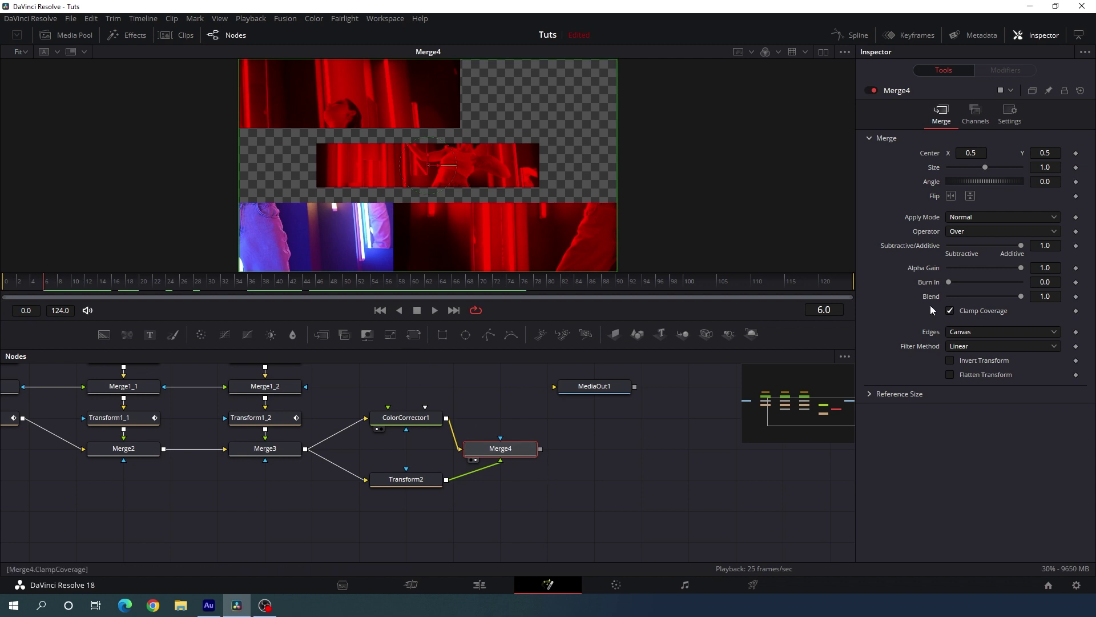
pyautogui.moveTo(1022, 298); pyautogui.dragTo(1049, 299)
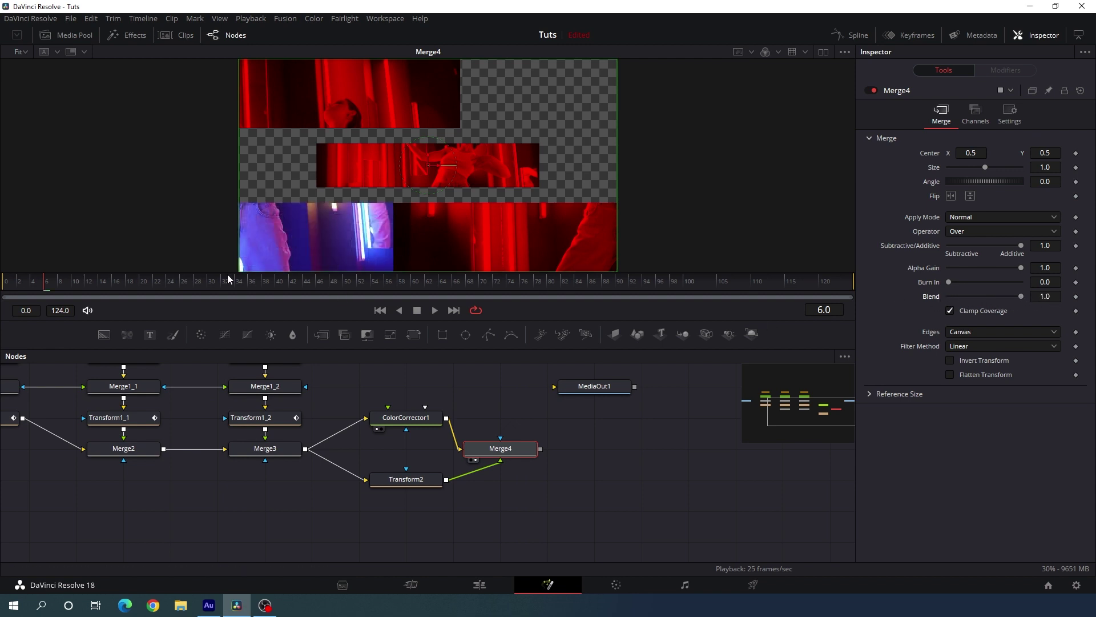
pyautogui.click(198, 281)
pyautogui.moveTo(197, 282); pyautogui.dragTo(284, 284)
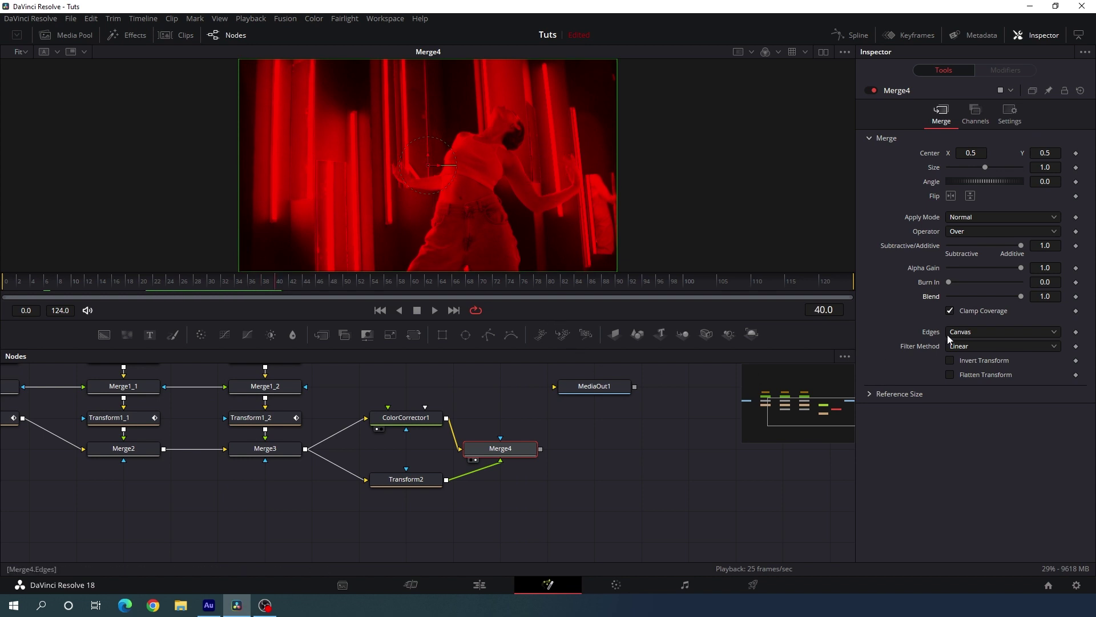
pyautogui.rightClick(930, 296)
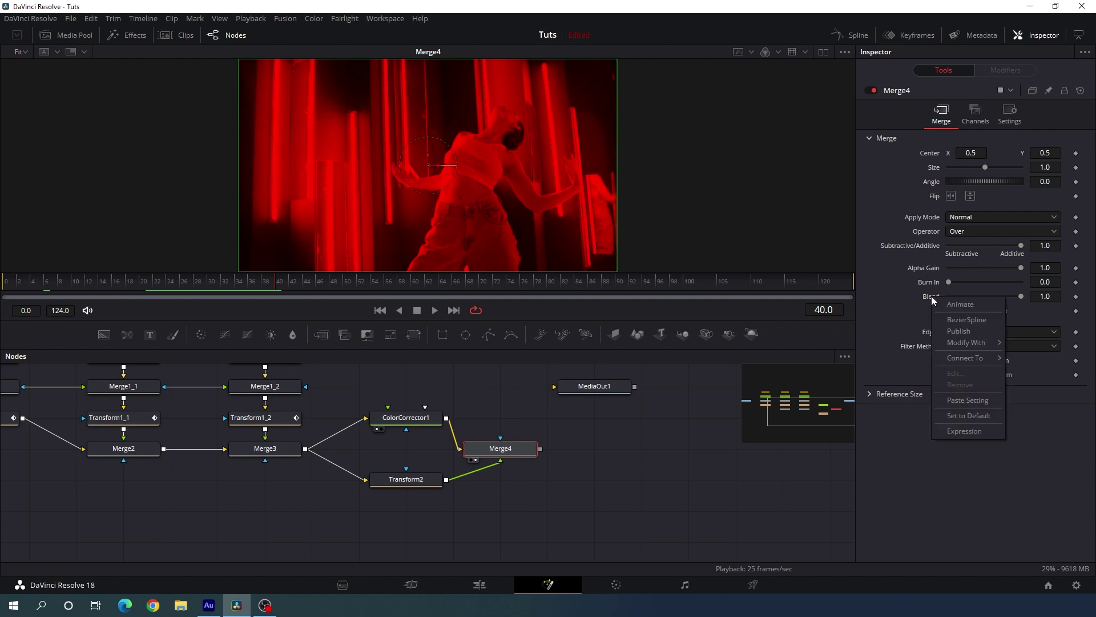
pyautogui.click(957, 304)
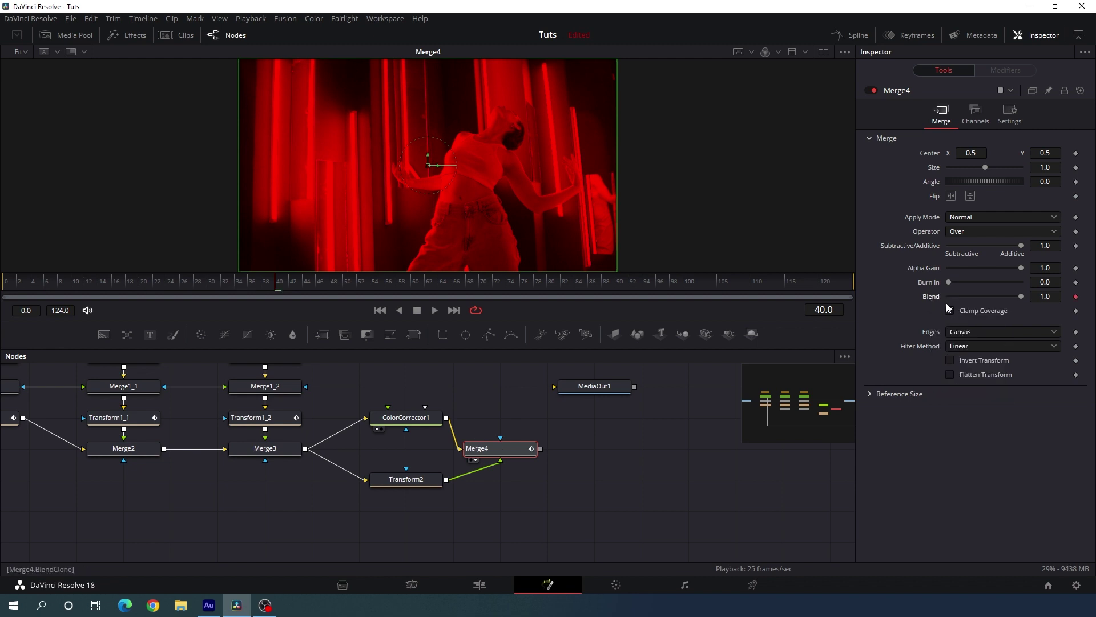
pyautogui.click(949, 310)
pyautogui.moveTo(1019, 295); pyautogui.dragTo(509, 297)
pyautogui.click(186, 284)
pyautogui.moveTo(187, 283); pyautogui.dragTo(547, 282)
# Step: Move MediaOut1 farther along the node graph and line Merge4 up with ColorCorrector1 to make room for more nodes
pyautogui.hscroll(5, 453, 428)
pyautogui.moveTo(436, 393); pyautogui.dragTo(674, 393)
pyautogui.scroll(2, 489, 411)
pyautogui.moveTo(341, 498); pyautogui.dragTo(342, 467)
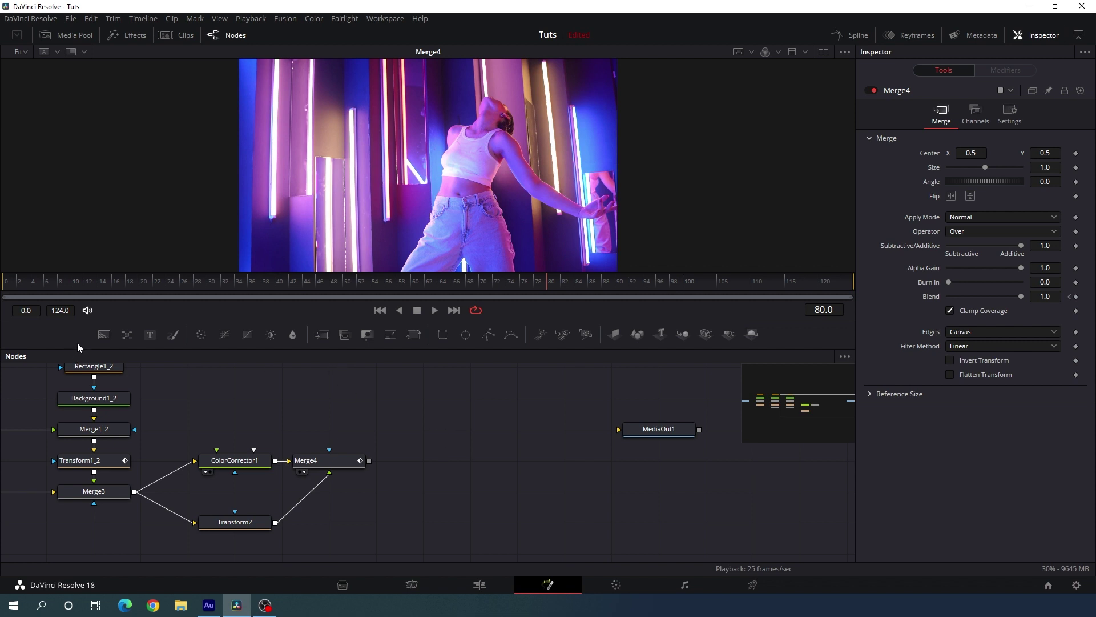
# Step: Add and view a Background node masked by a Rectangle with width 0.95, height 0.9 and corner radius 0.25
pyautogui.moveTo(104, 334); pyautogui.dragTo(436, 427)
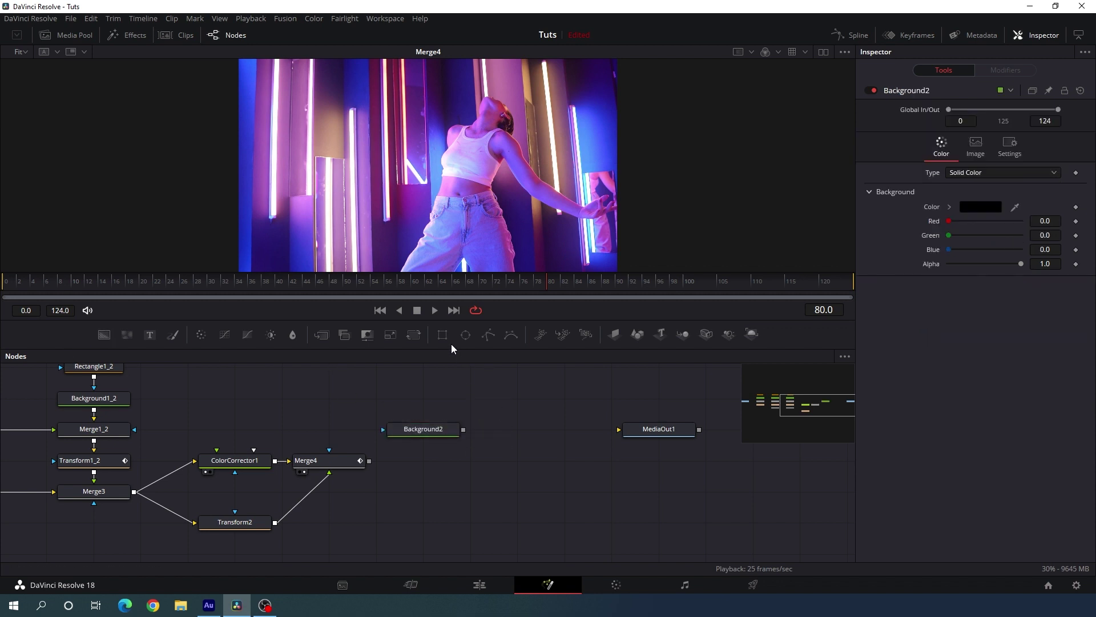
pyautogui.moveTo(441, 335)
pyautogui.mouseDown()
pyautogui.moveTo(429, 434)
pyautogui.moveTo(502, 138)
pyautogui.mouseUp()
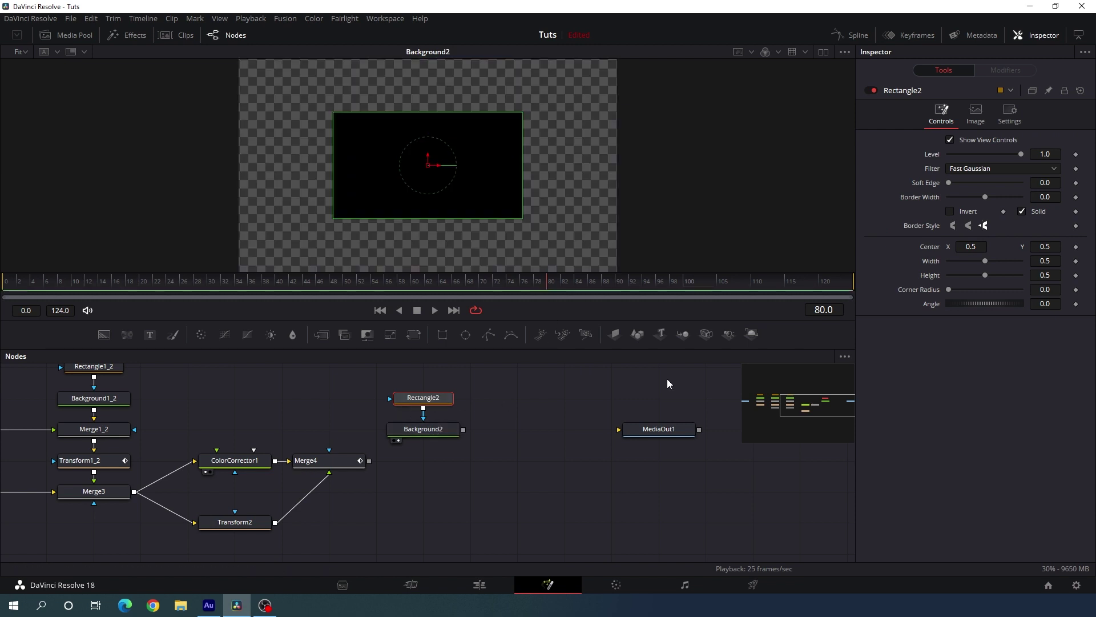
pyautogui.moveTo(985, 260); pyautogui.dragTo(1005, 261)
pyautogui.click(1049, 262)
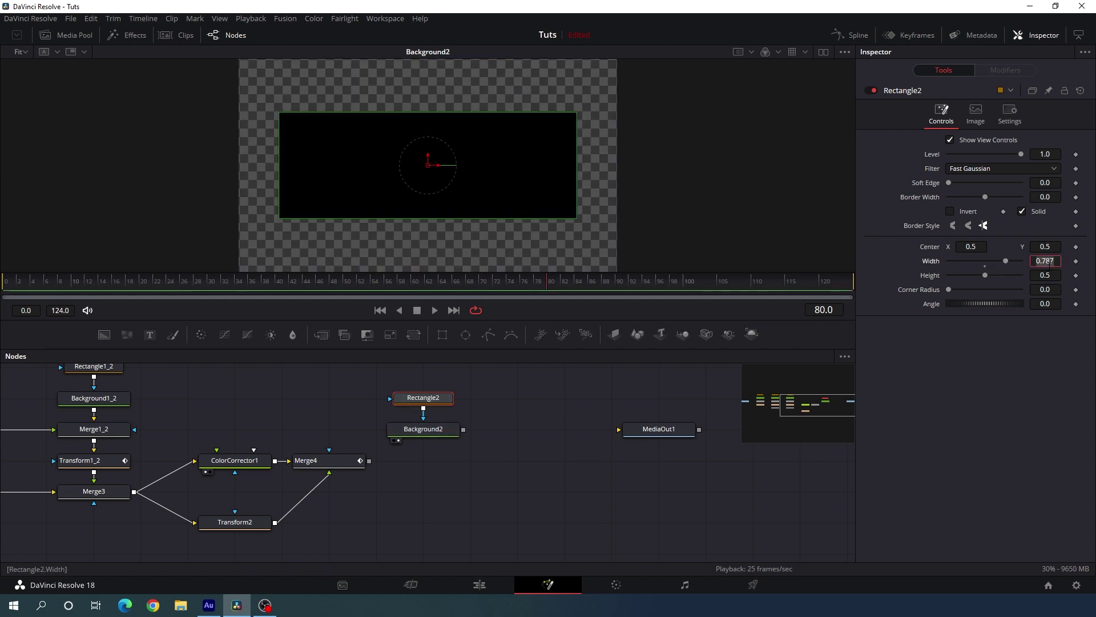
pyautogui.write('0.95')
pyautogui.press('Tab')
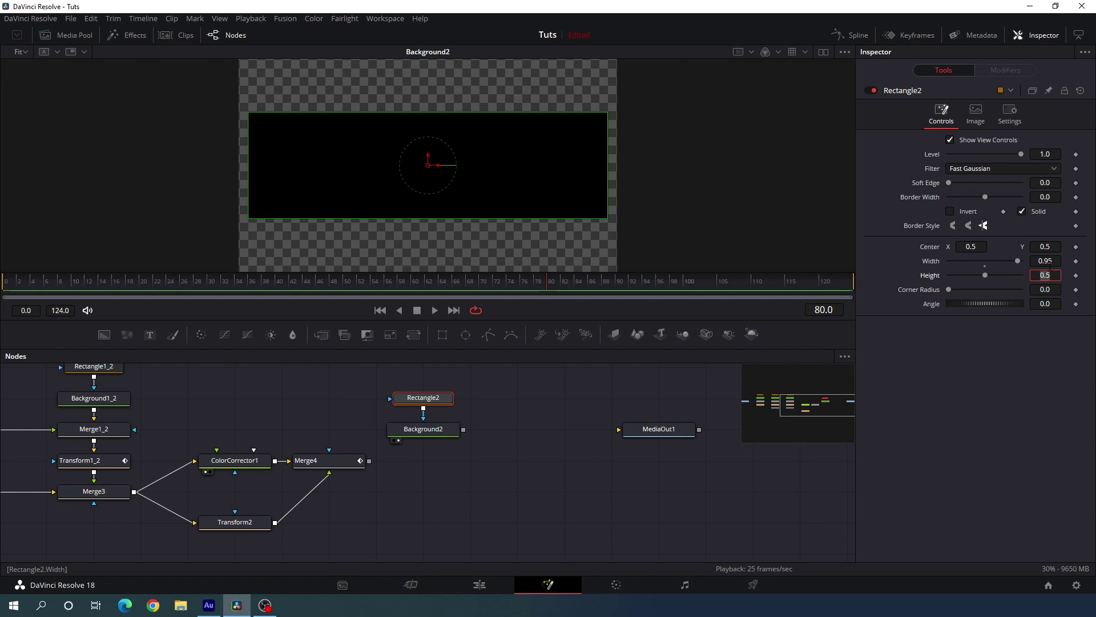
pyautogui.write('0.9')
pyautogui.press('Tab')
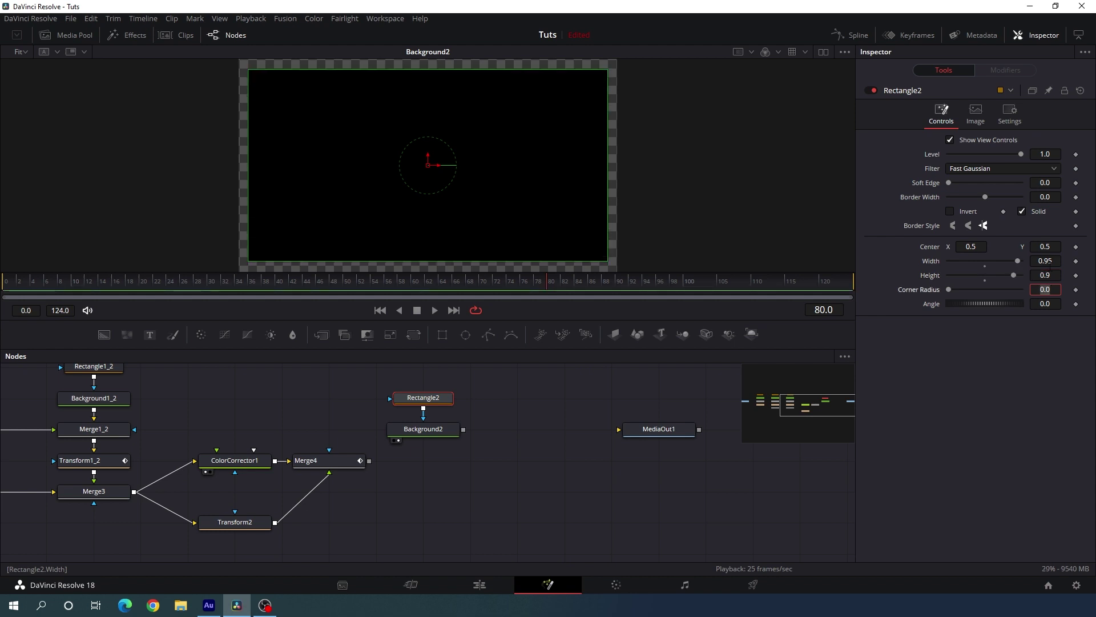
pyautogui.write('0.25')
pyautogui.press('Tab')
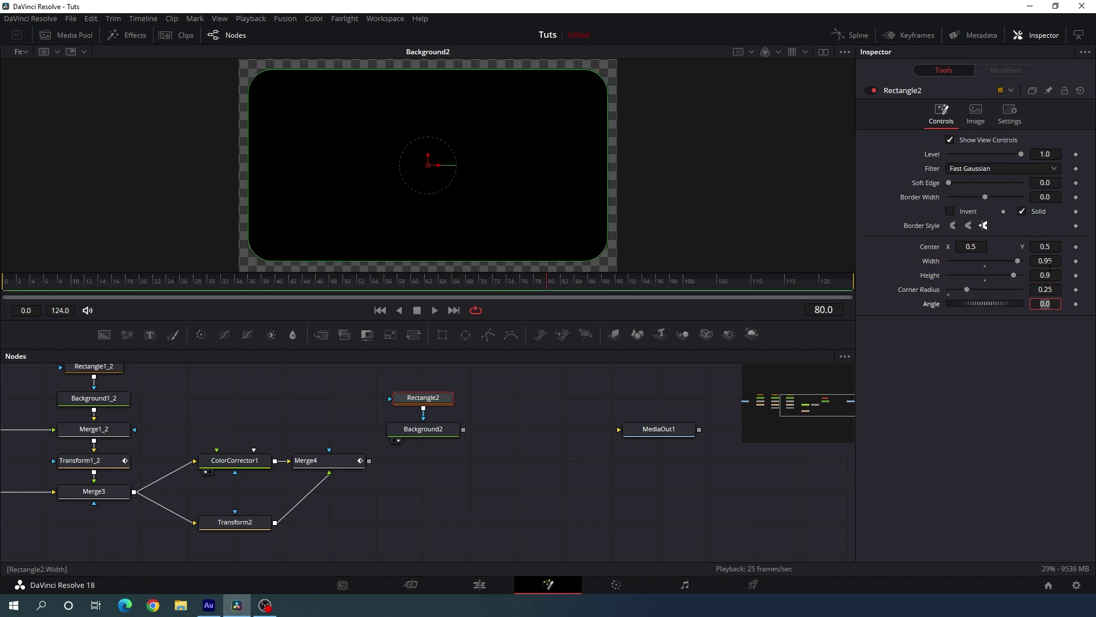
pyautogui.click(556, 369)
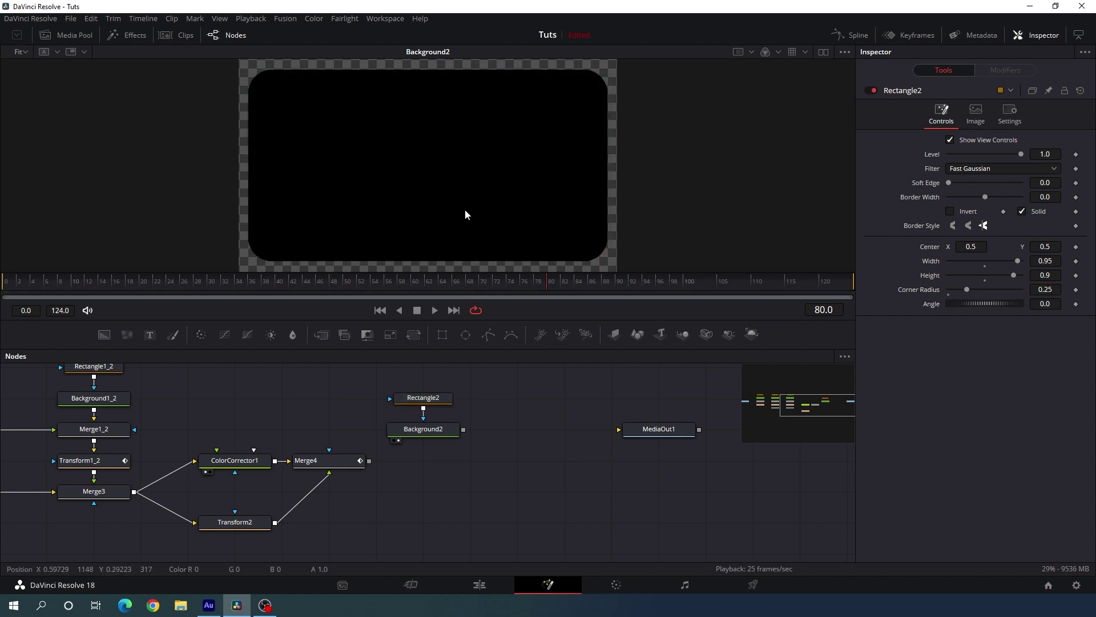
# Step: Composite Merge4 over Background2 through a new Merge node with its Operator set to In, and feed the result into MediaOut1
pyautogui.press('1')
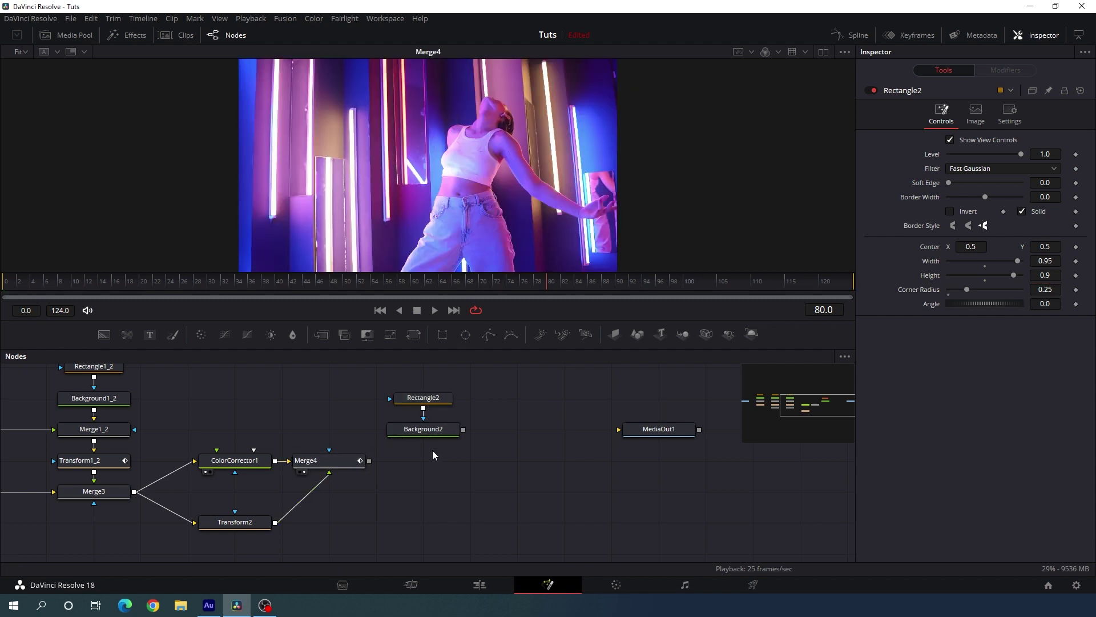
pyautogui.press('1')
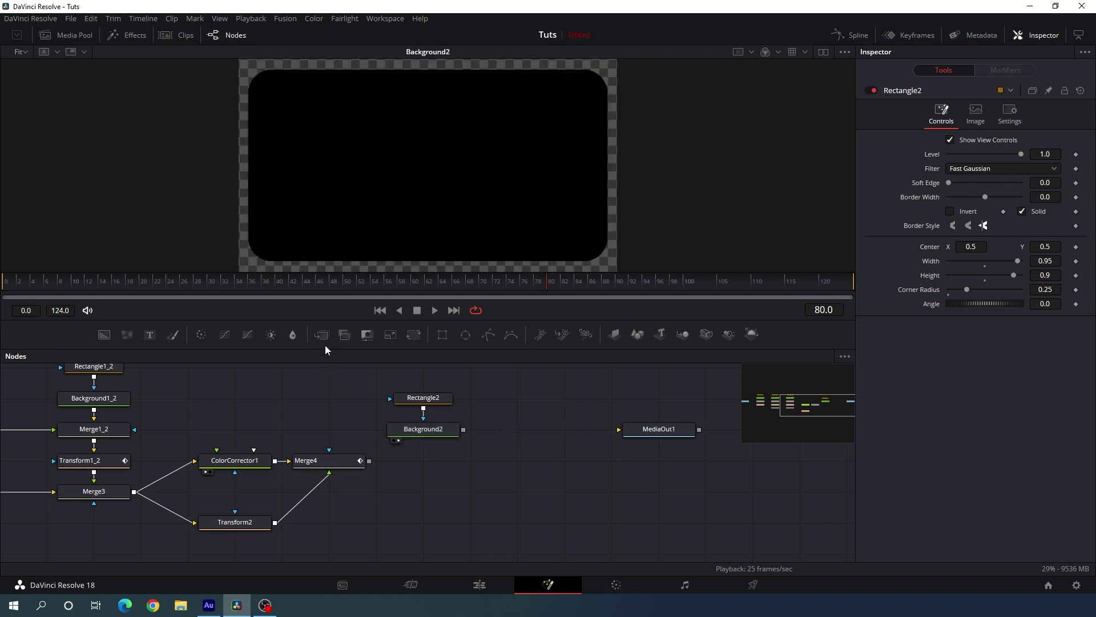
pyautogui.moveTo(322, 335); pyautogui.dragTo(424, 432)
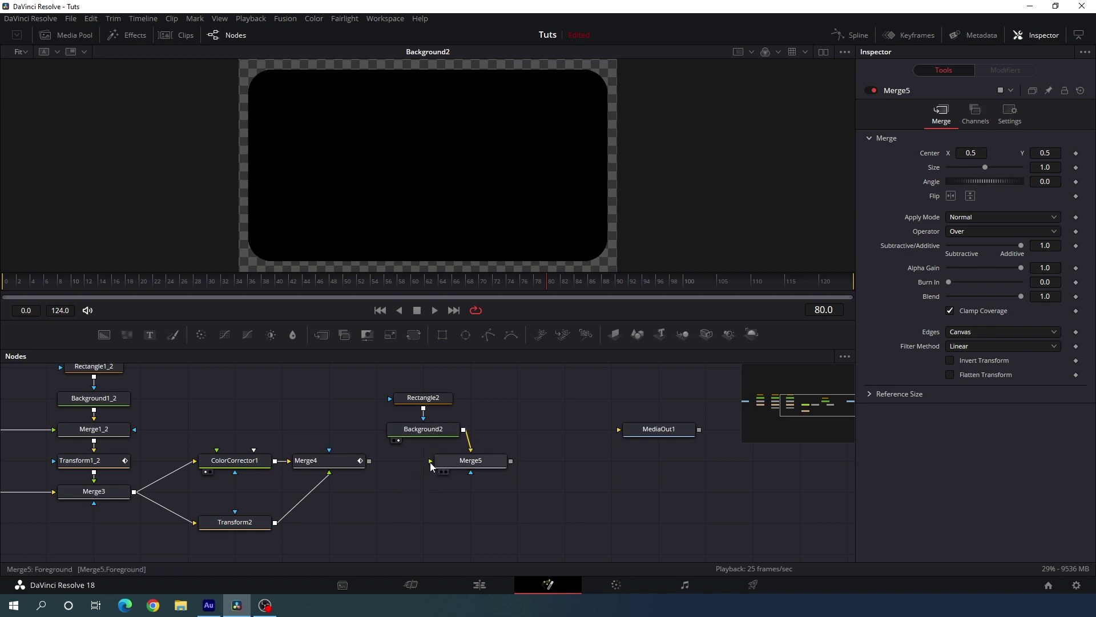
pyautogui.moveTo(369, 460); pyautogui.dragTo(416, 464)
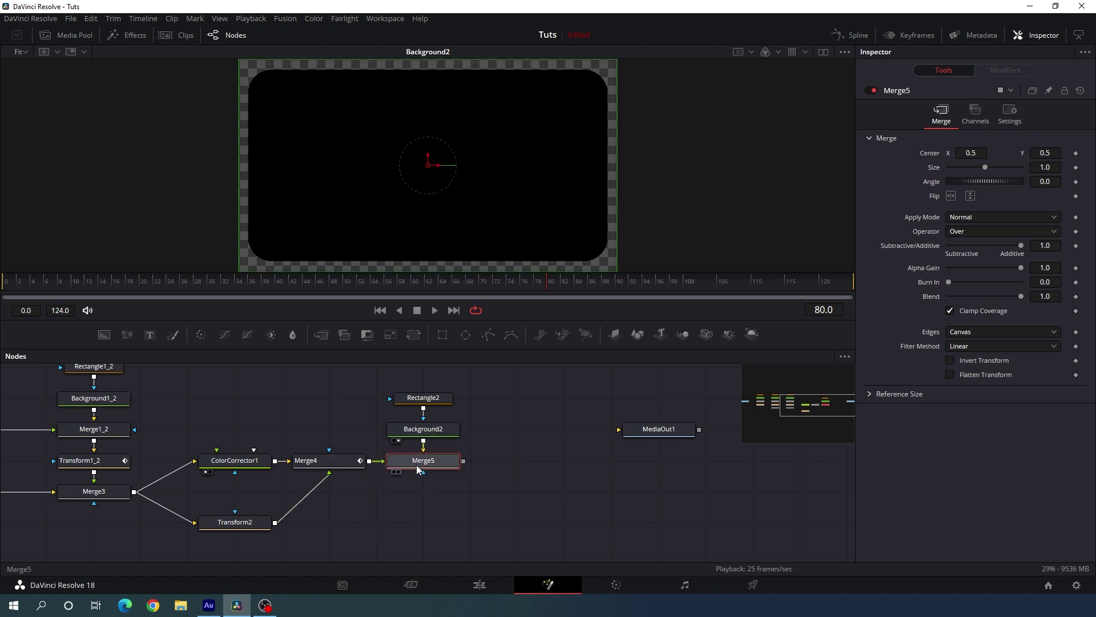
pyautogui.press('1')
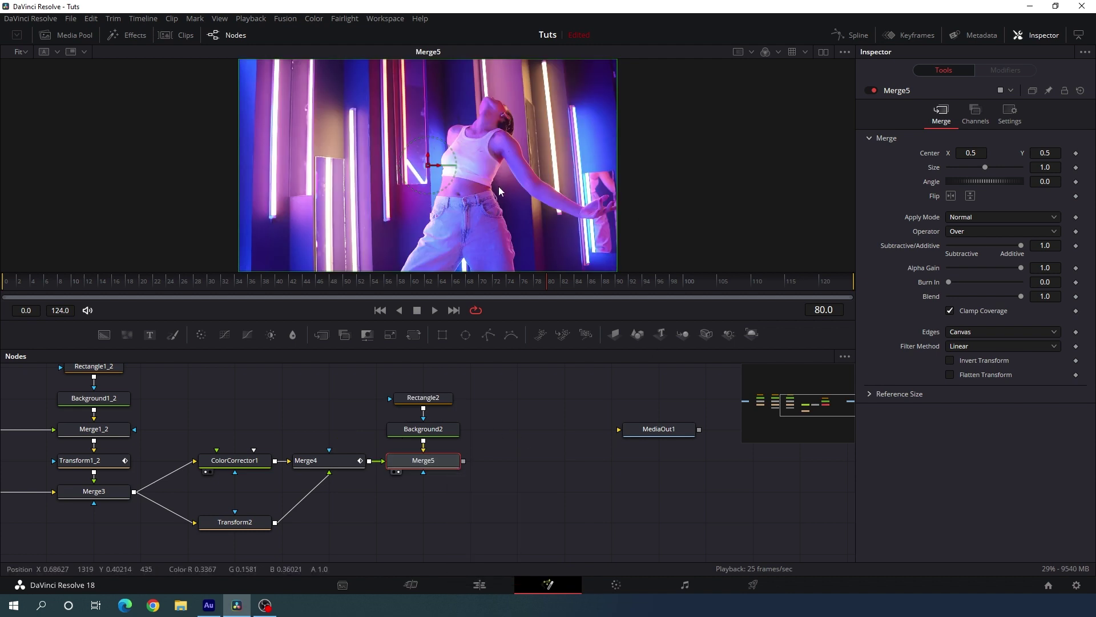
pyautogui.click(971, 234)
pyautogui.click(964, 256)
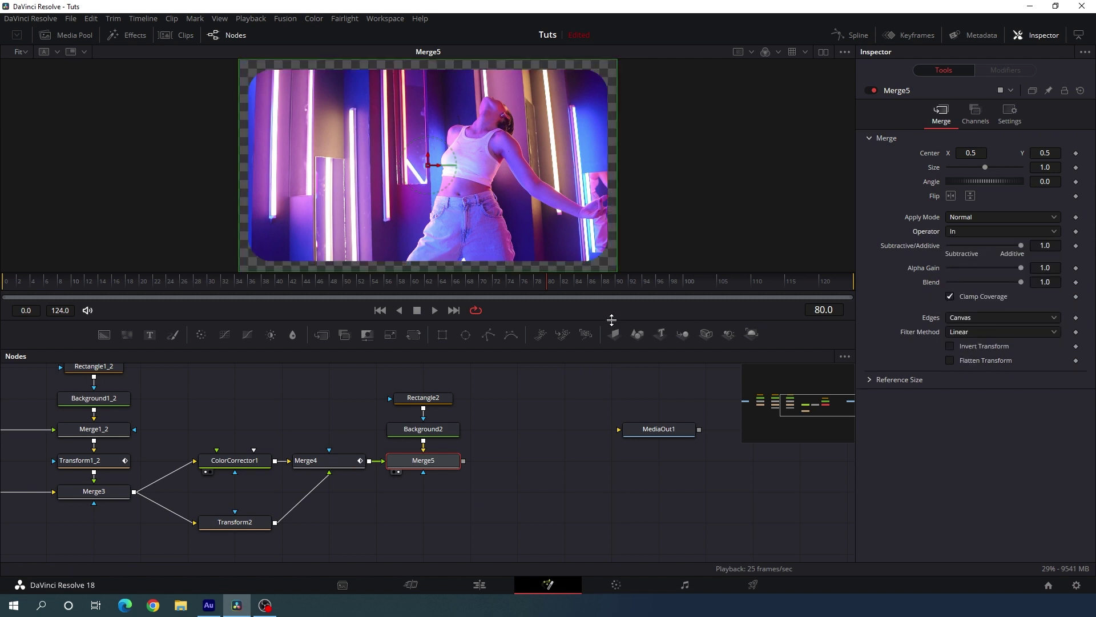
pyautogui.click(528, 420)
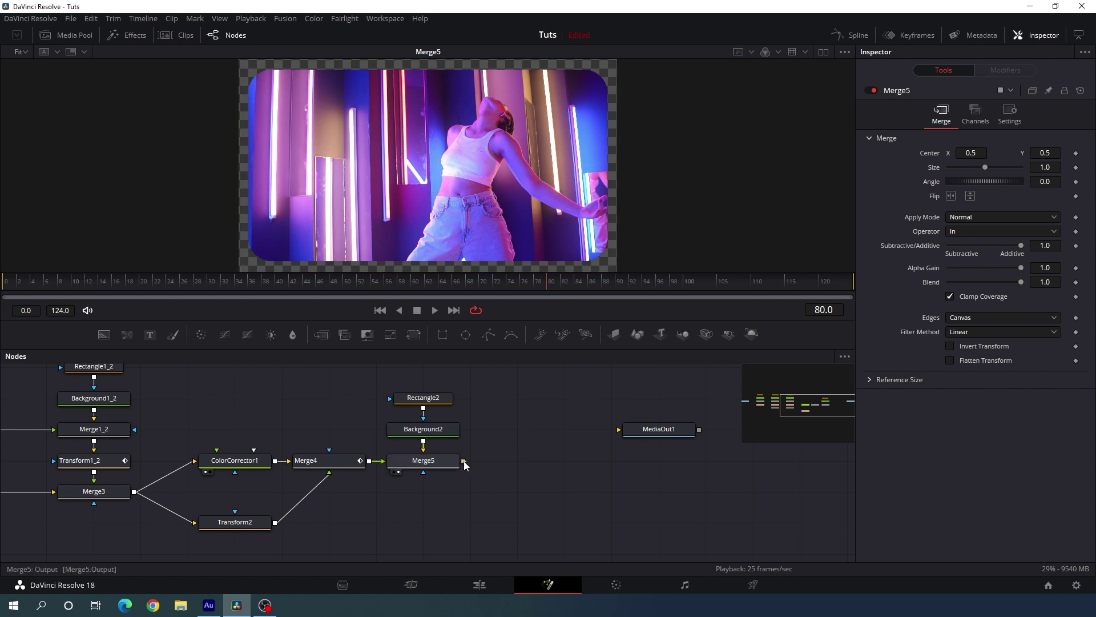
pyautogui.moveTo(463, 461); pyautogui.dragTo(656, 433)
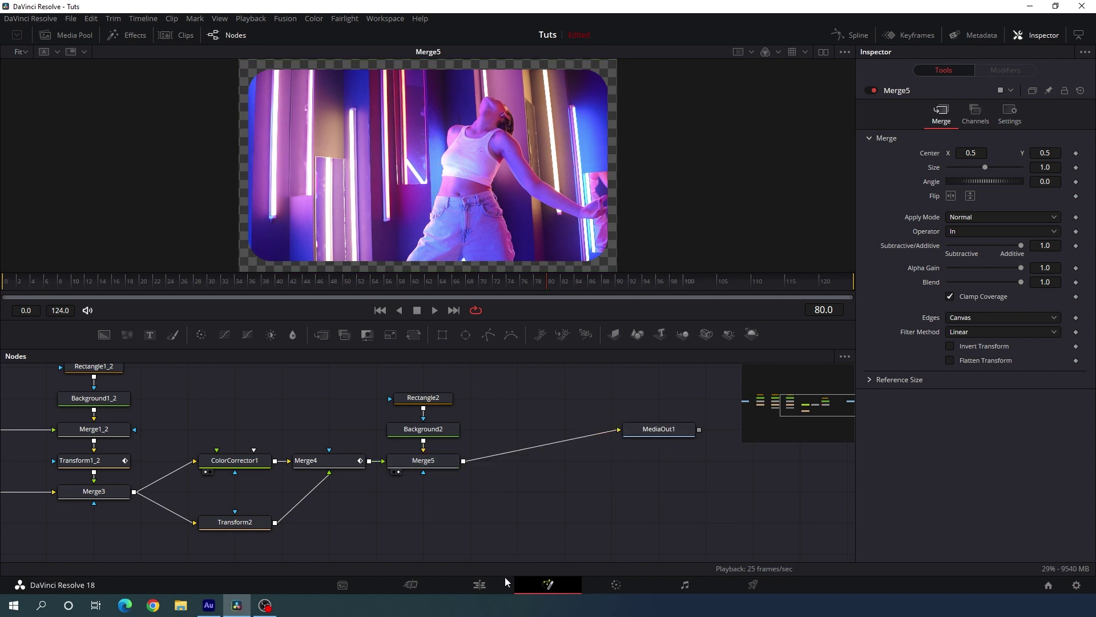
# Step: Play Timeline 1 from the start on the Edit page to review the strip effect, and park the playhead at 01:00:02:12
pyautogui.click(479, 585)
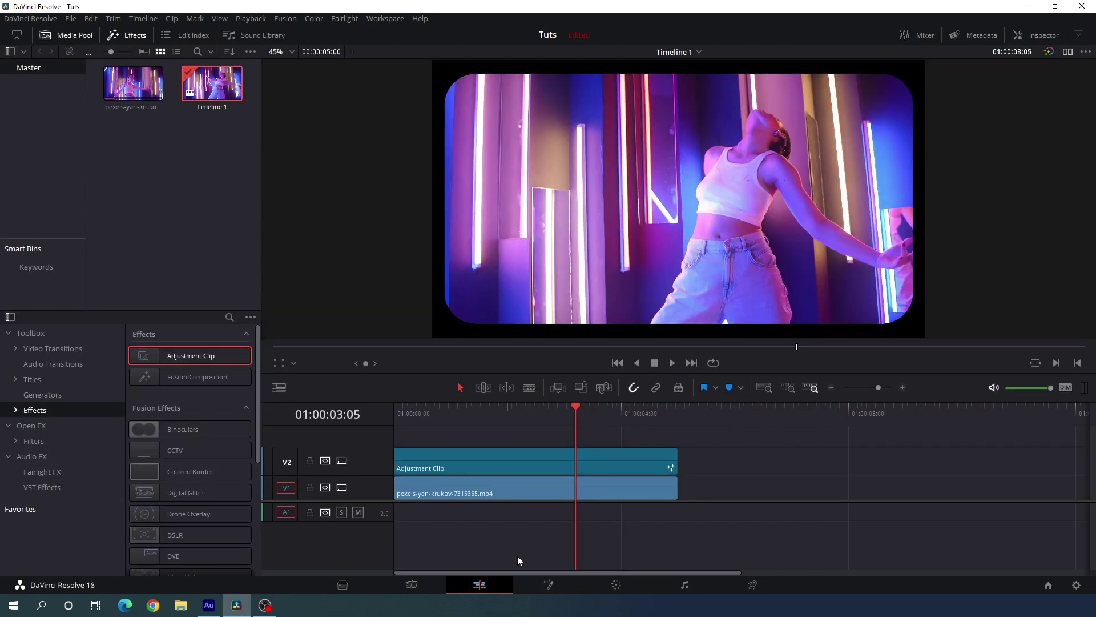
pyautogui.moveTo(527, 413); pyautogui.dragTo(565, 417)
pyautogui.press('Home')
pyautogui.press('space')
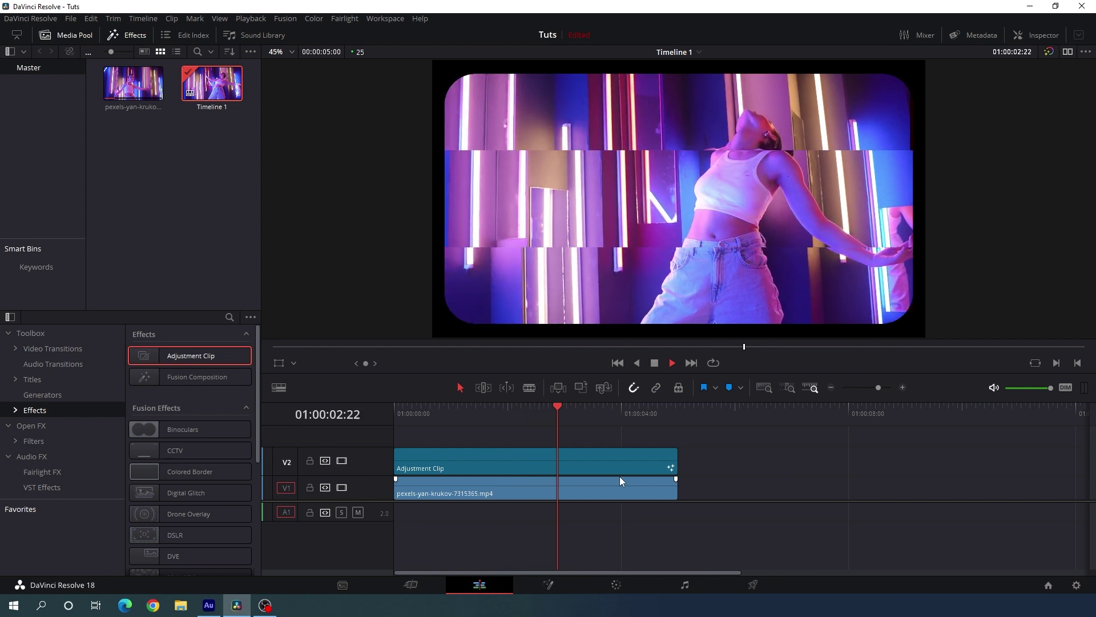
pyautogui.press('space')
pyautogui.click(535, 412)
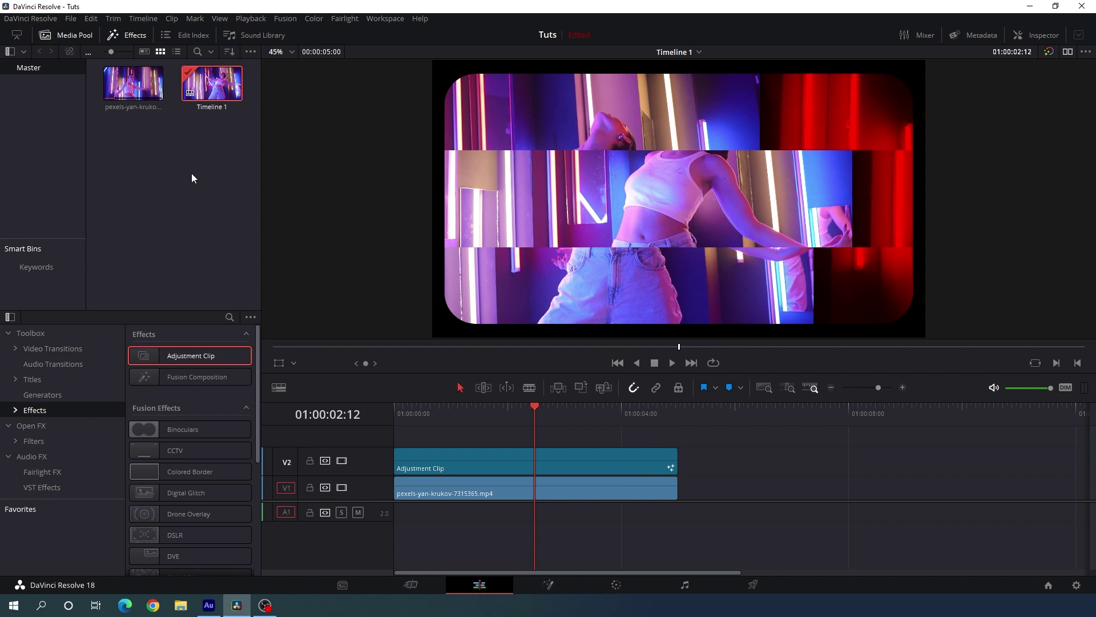
# Step: Create a new Fusion composition clip named TEXT in the Master bin
pyautogui.click(176, 139)
pyautogui.rightClick(172, 178)
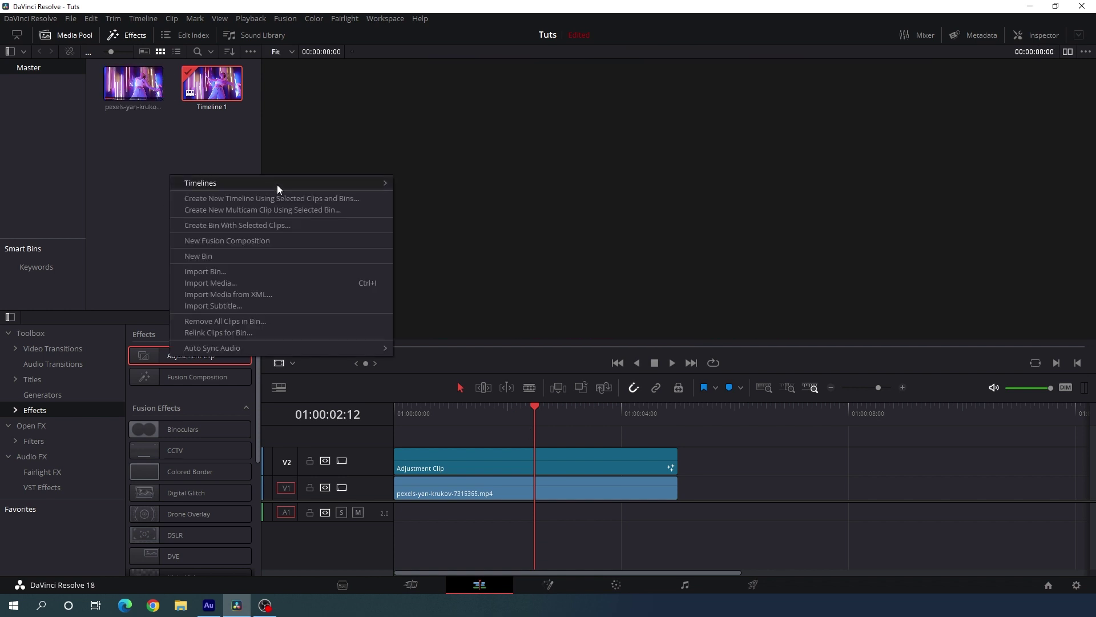
pyautogui.click(236, 242)
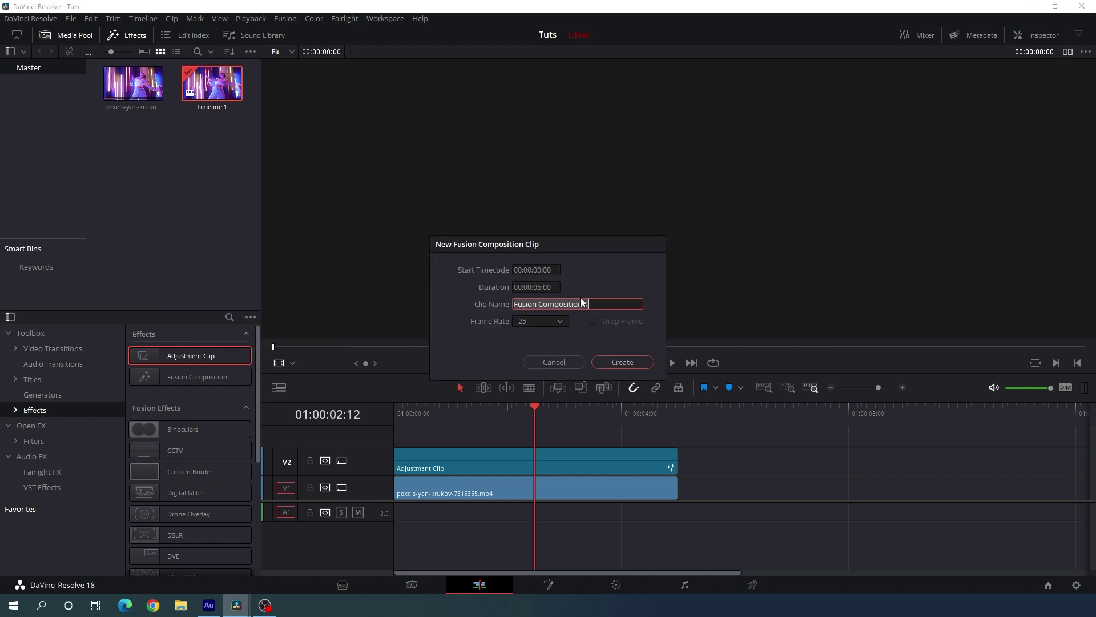
pyautogui.write('TEXT')
pyautogui.click(621, 359)
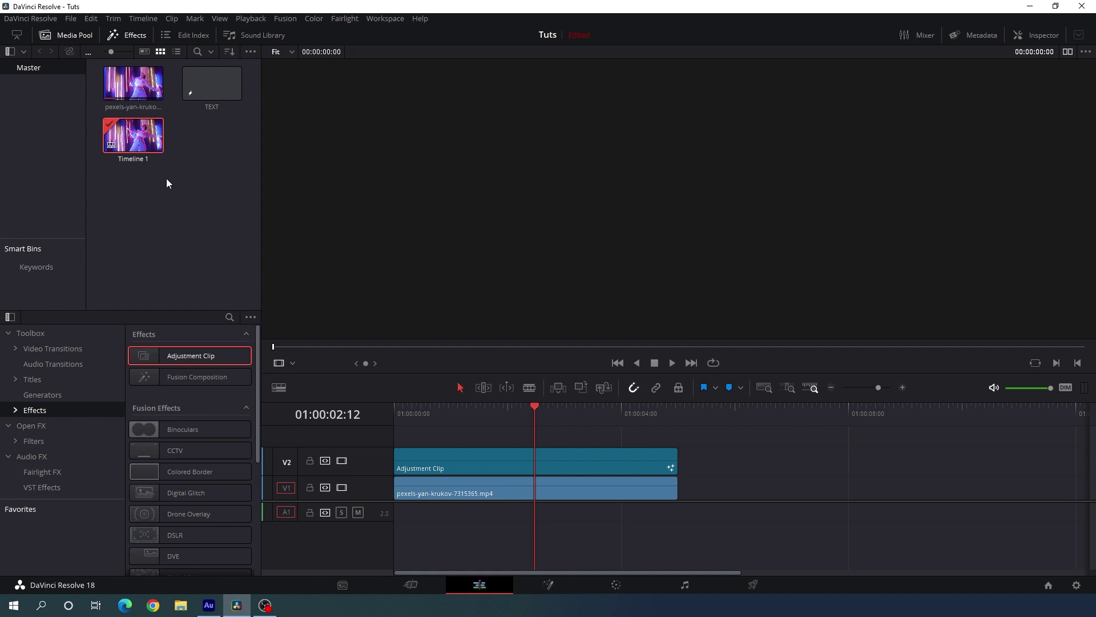
# Step: Place the TEXT clip on track V3 above the Adjustment Clip and open it in Fusion
pyautogui.moveTo(210, 87); pyautogui.dragTo(376, 436)
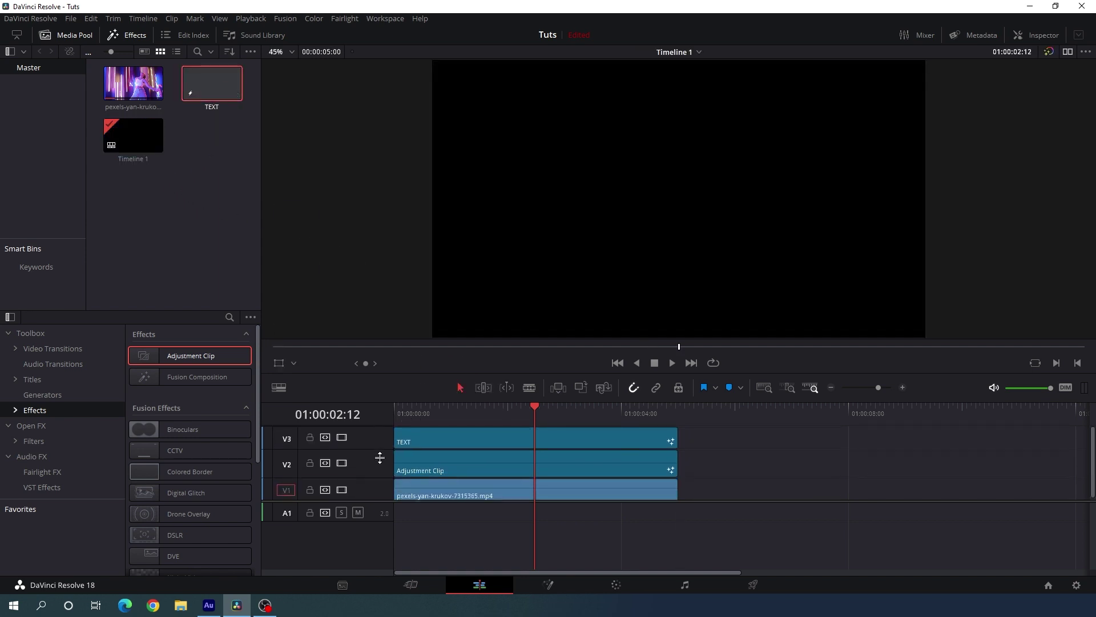
pyautogui.click(548, 584)
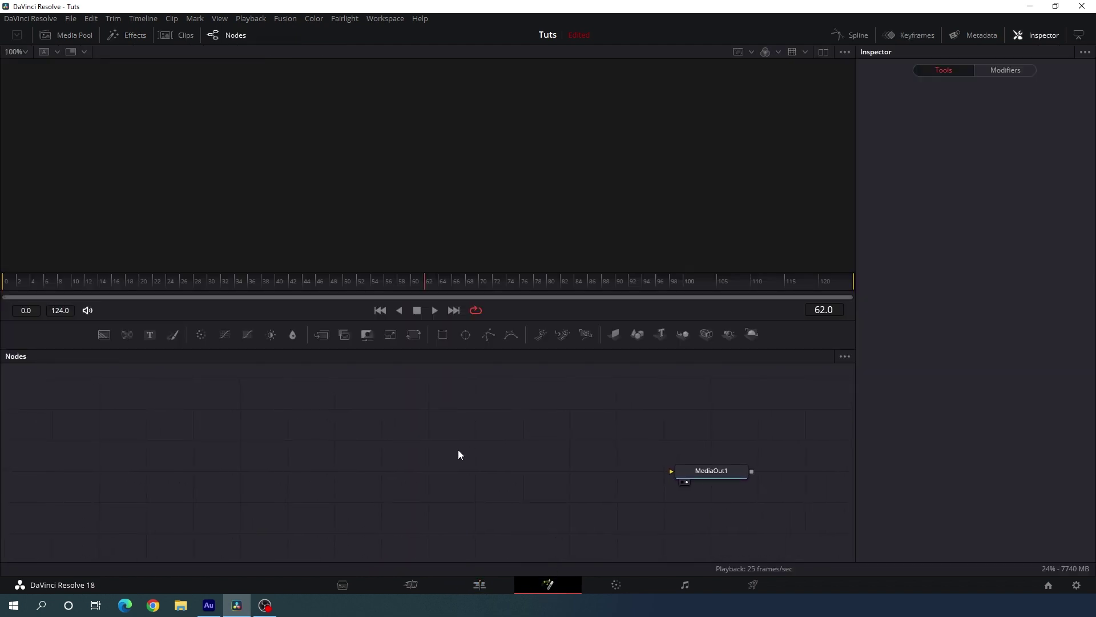
# Step: Add a Text node shown in the viewer, enter TRENDY as its text, and set its font to Arkitech Bold
pyautogui.moveTo(149, 335); pyautogui.dragTo(362, 137)
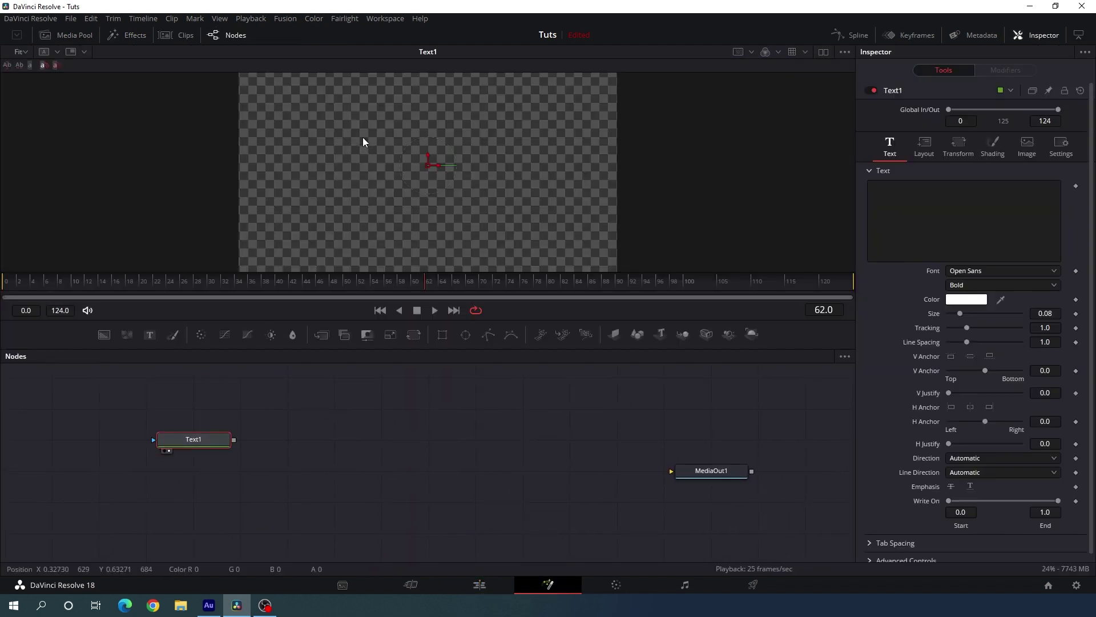
pyautogui.click(908, 206)
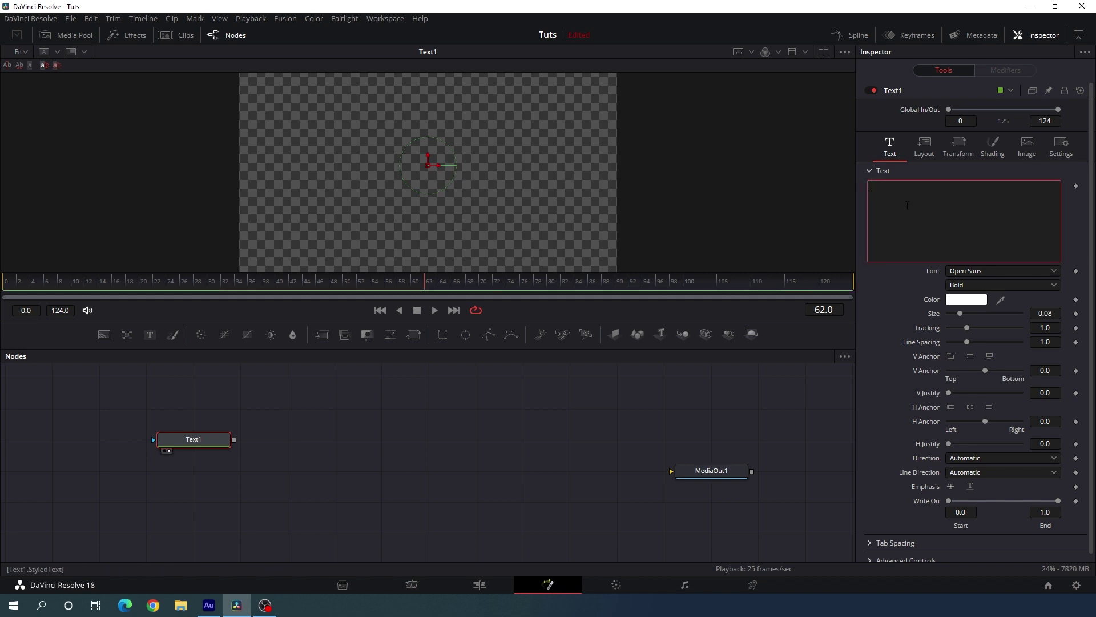
pyautogui.write('TRENDY')
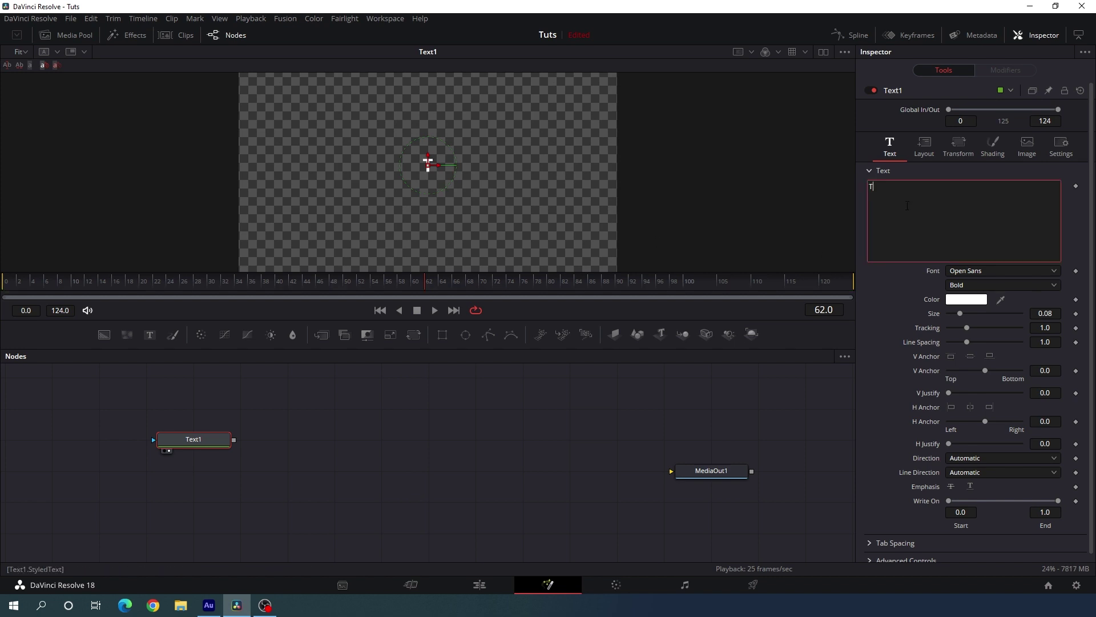
pyautogui.click(978, 271)
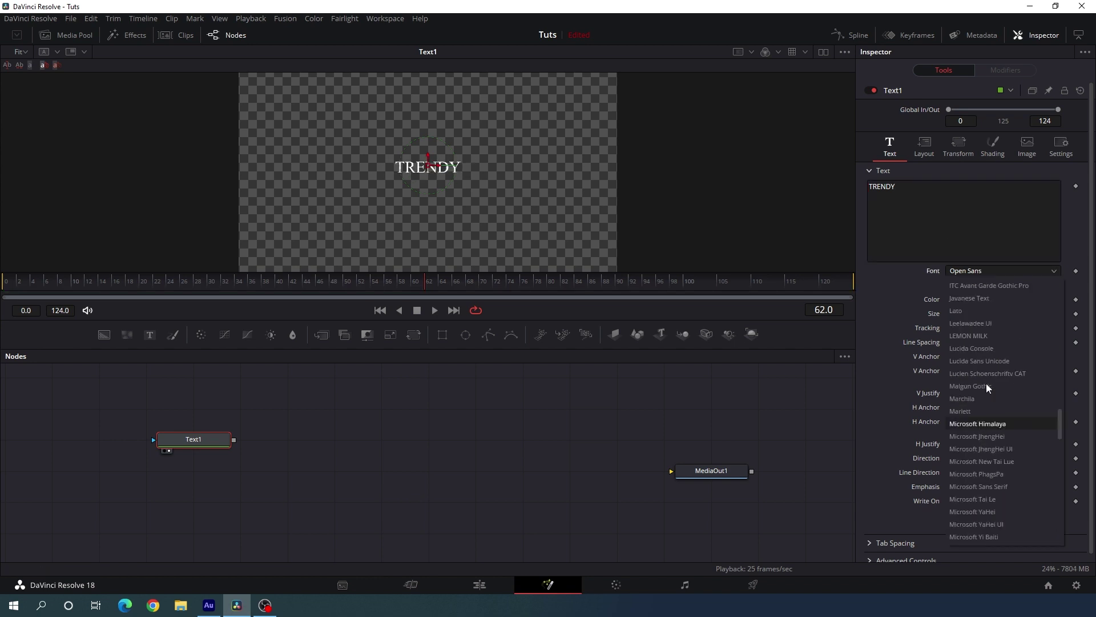
pyautogui.scroll(10, 1011, 439)
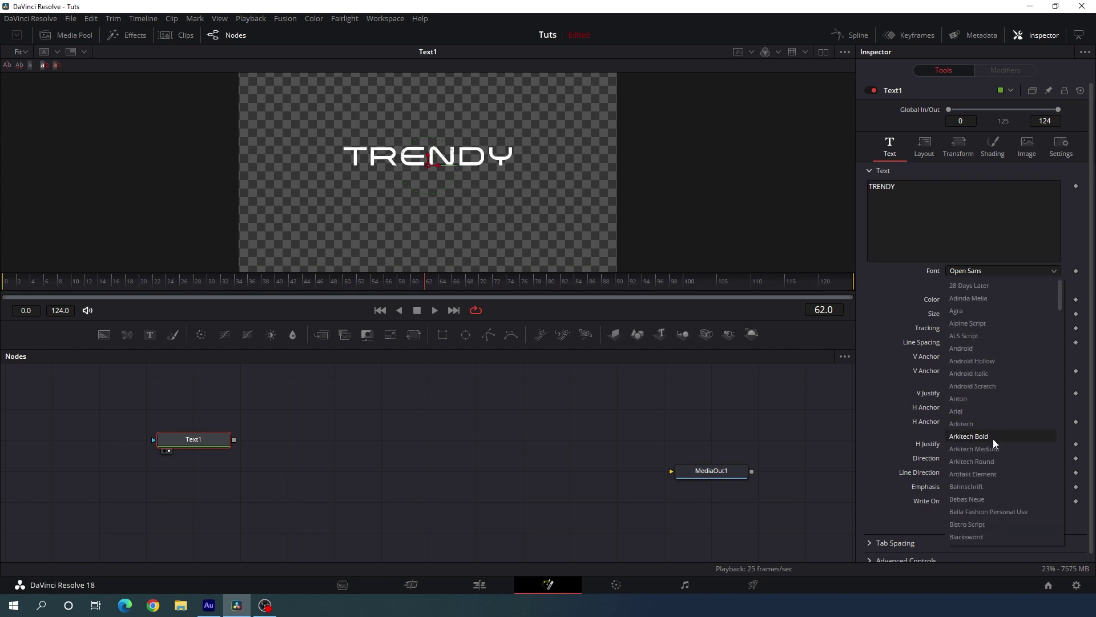
pyautogui.click(986, 437)
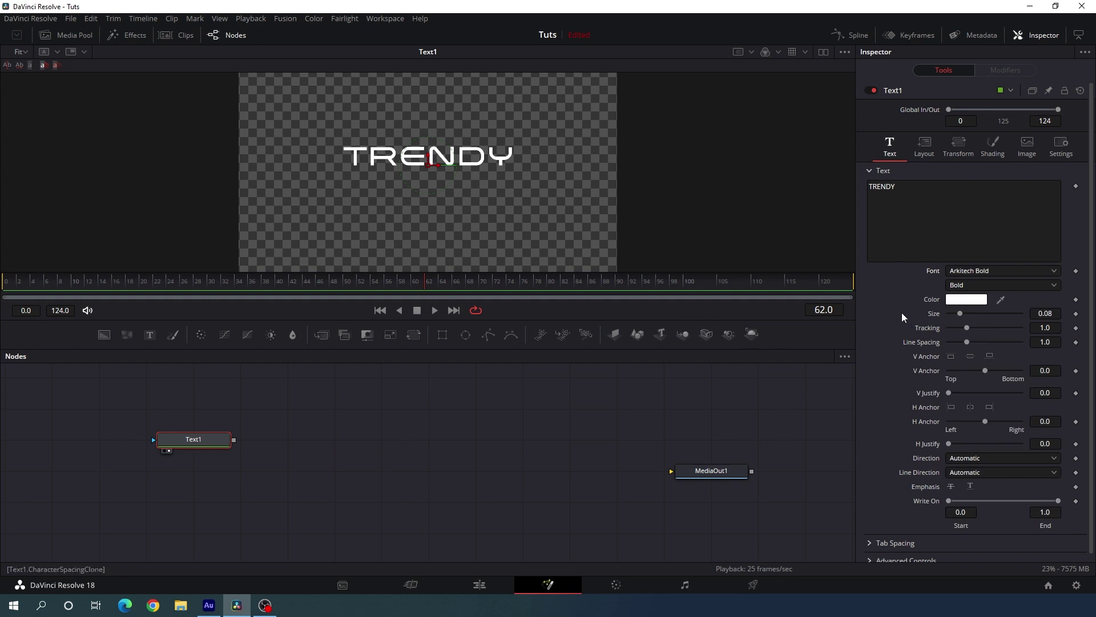
# Step: Set the size of the TRENDY text to 0.09
pyautogui.moveTo(960, 314); pyautogui.dragTo(964, 314)
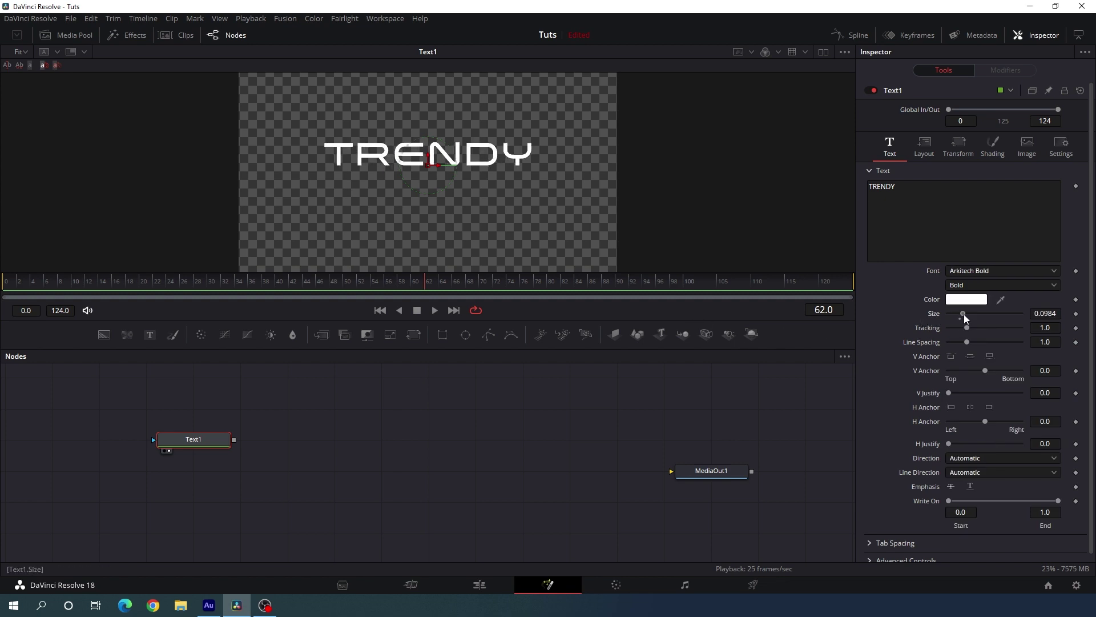
pyautogui.click(1047, 314)
pyautogui.press('BackSpace')
pyautogui.press('BackSpace')
pyautogui.press('Tab')
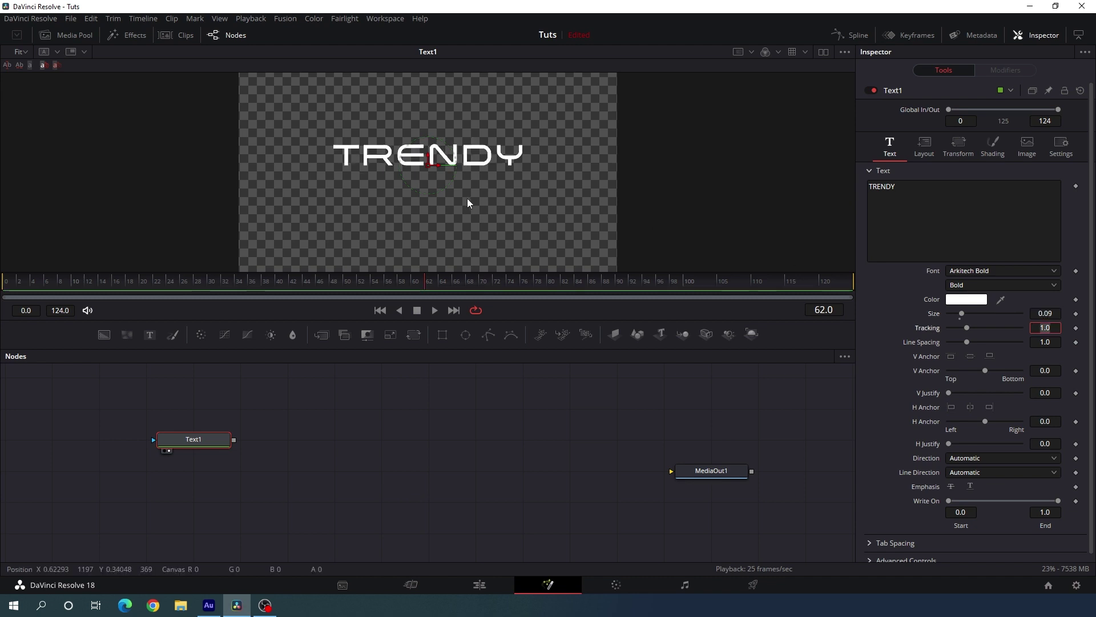
# Step: Turn on the viewer guides and lower the TRENDY text to centre it on the horizontal guide, at about Y 0.45
pyautogui.rightClick(393, 121)
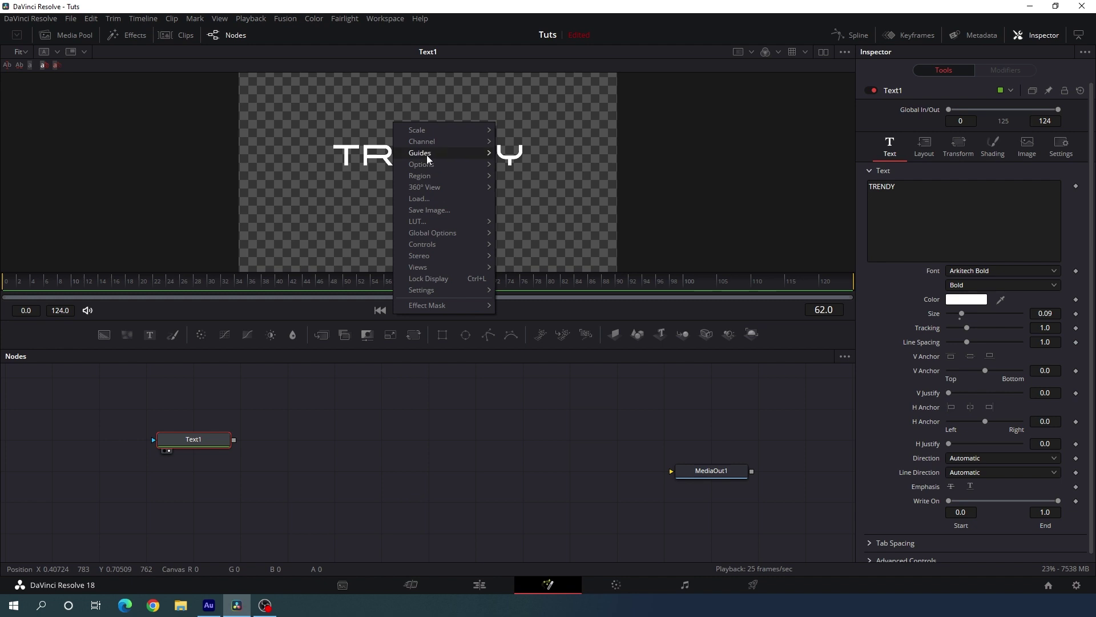
pyautogui.moveTo(427, 154)
pyautogui.click(522, 154)
pyautogui.scroll(4, 427, 169)
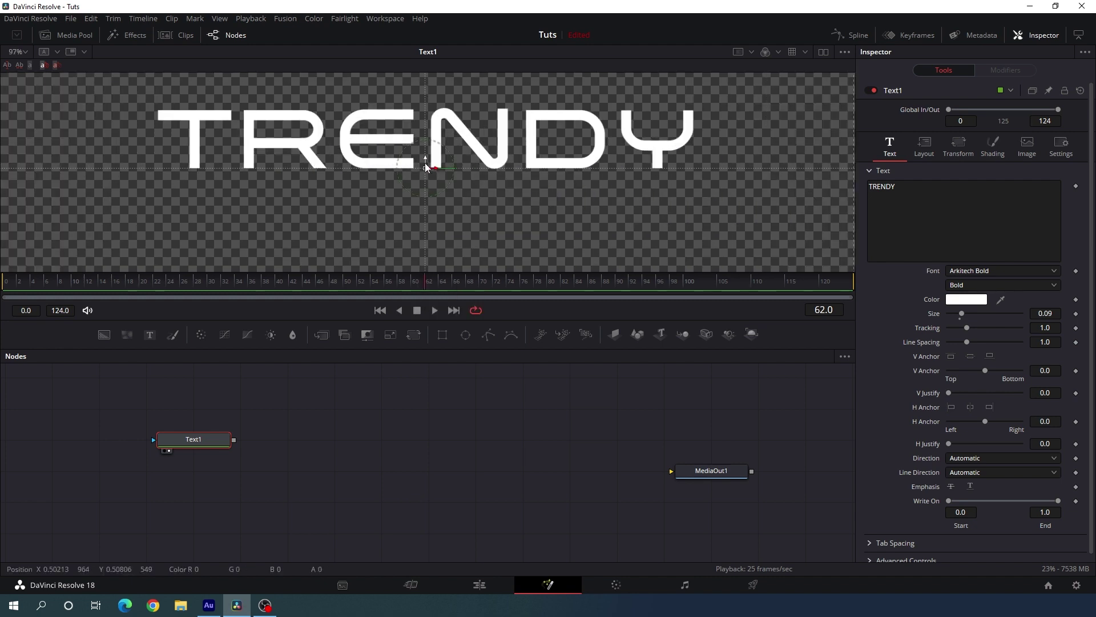
pyautogui.moveTo(427, 170); pyautogui.dragTo(436, 193)
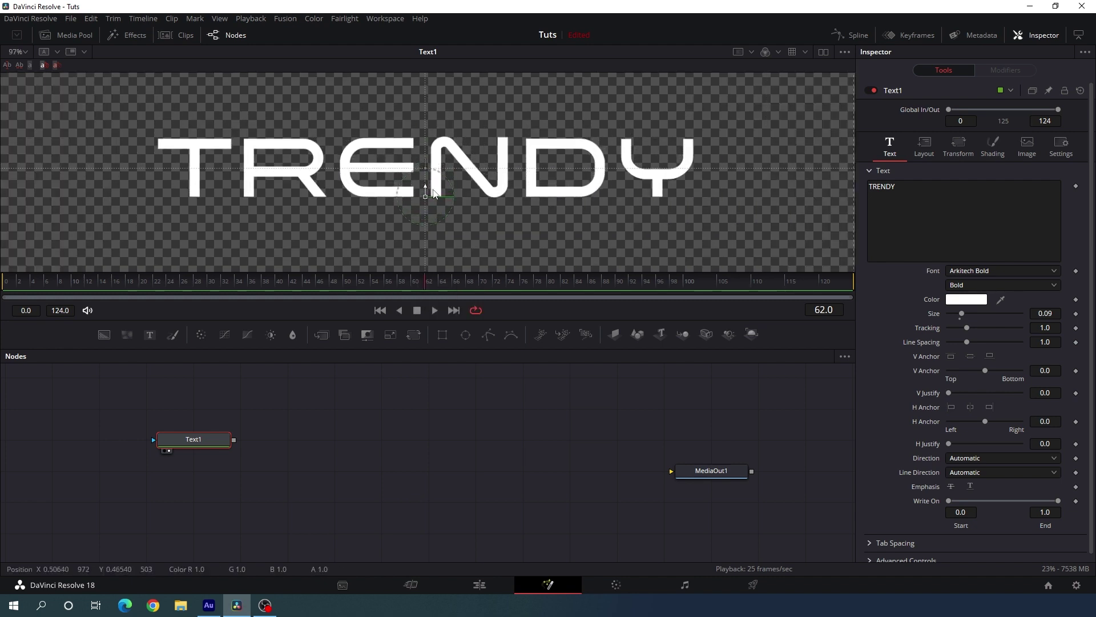
pyautogui.scroll(-4, 435, 183)
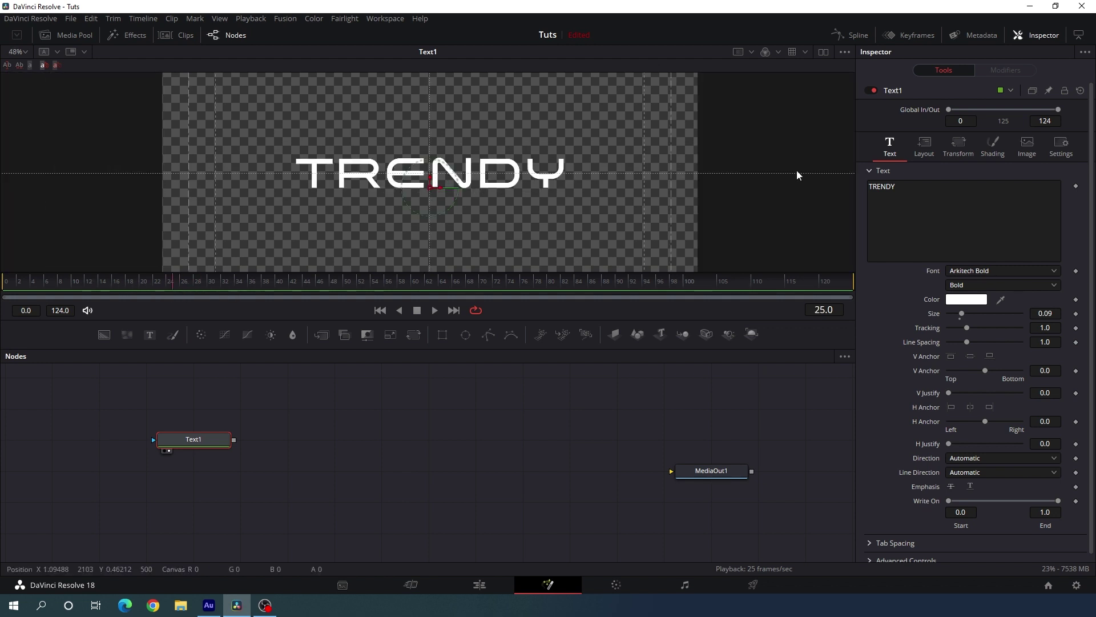
# Step: Keyframe Text1's layout Center at frame 25, and raise the text to about Y 0.80 at frame 0
pyautogui.click(923, 149)
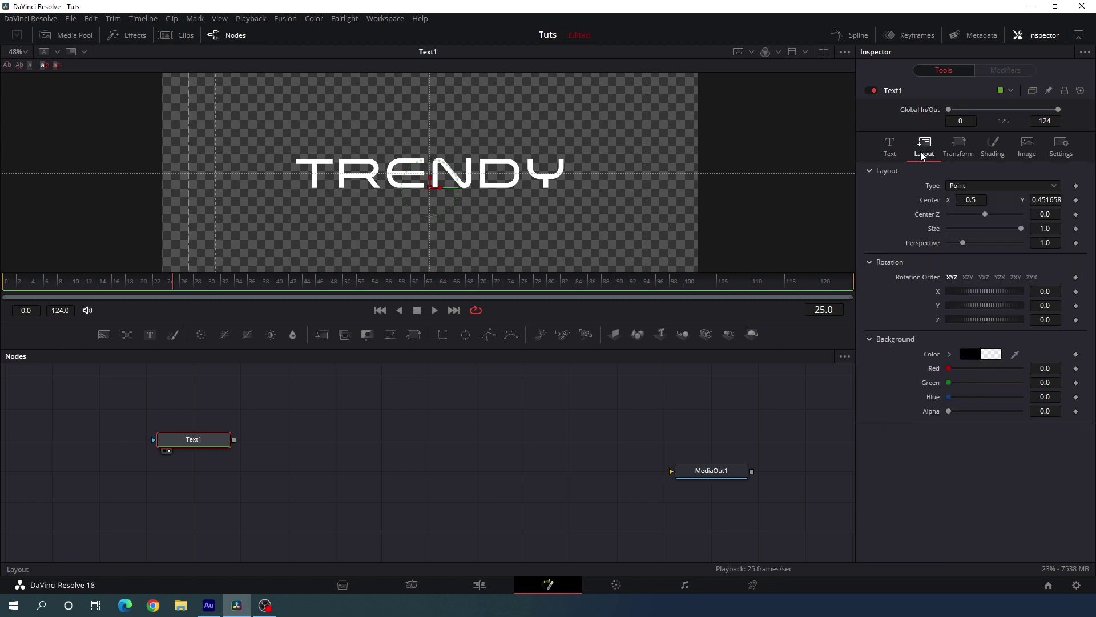
pyautogui.rightClick(933, 199)
pyautogui.click(962, 205)
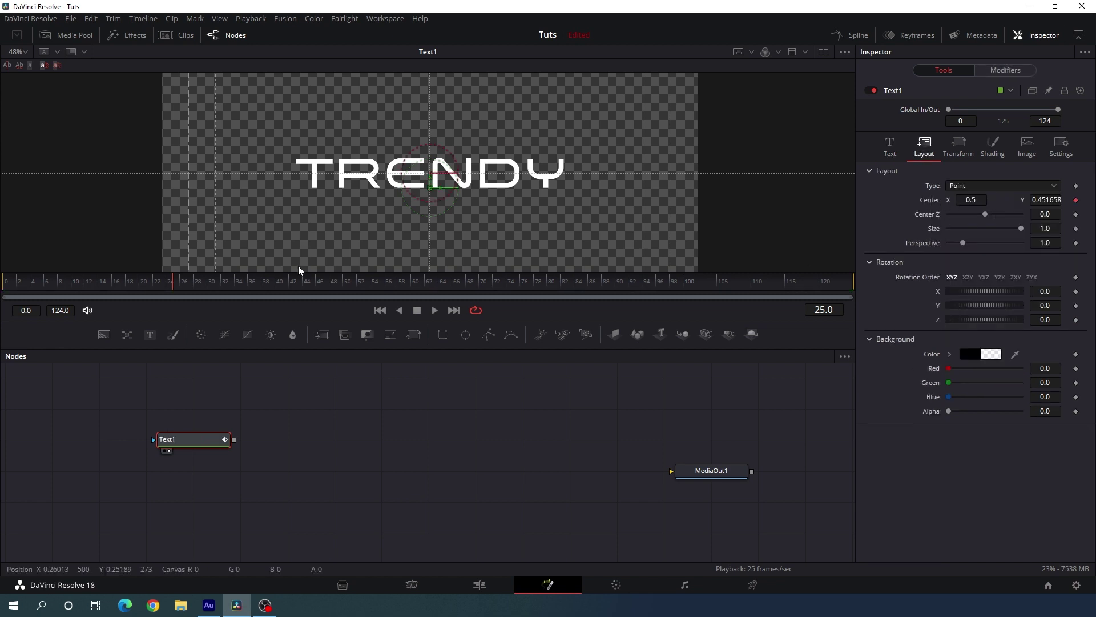
pyautogui.moveTo(176, 287); pyautogui.dragTo(3, 300)
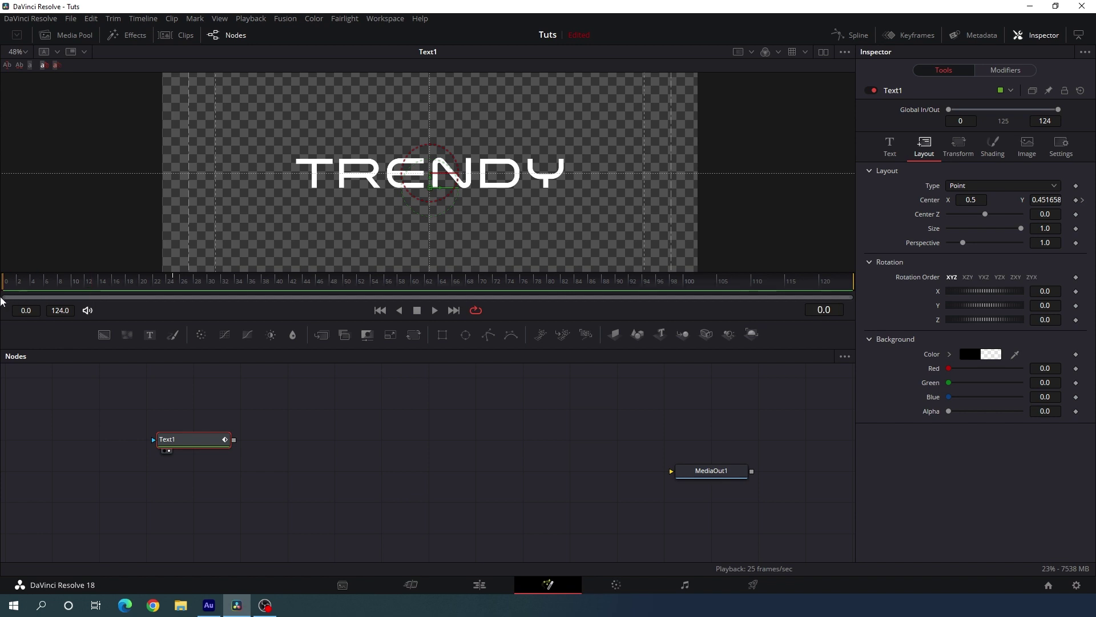
pyautogui.moveTo(446, 174); pyautogui.dragTo(446, 119)
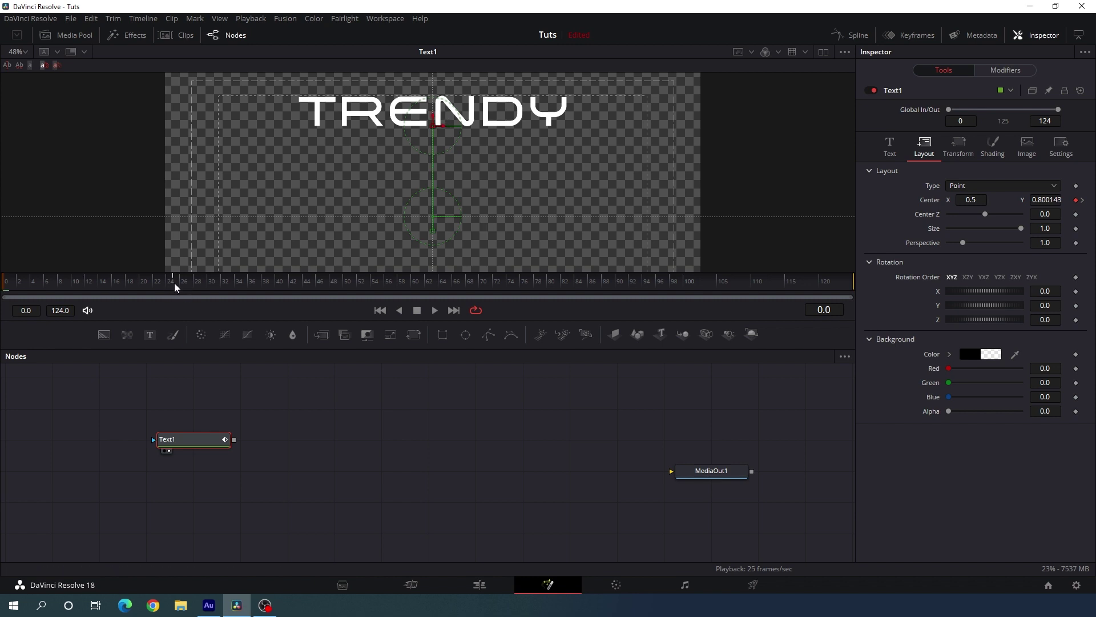
# Step: Keyframe Text1's Center at its centred position on frame 75, and raise the text to about Y 0.80 at frame 100
pyautogui.moveTo(175, 286); pyautogui.dragTo(514, 291)
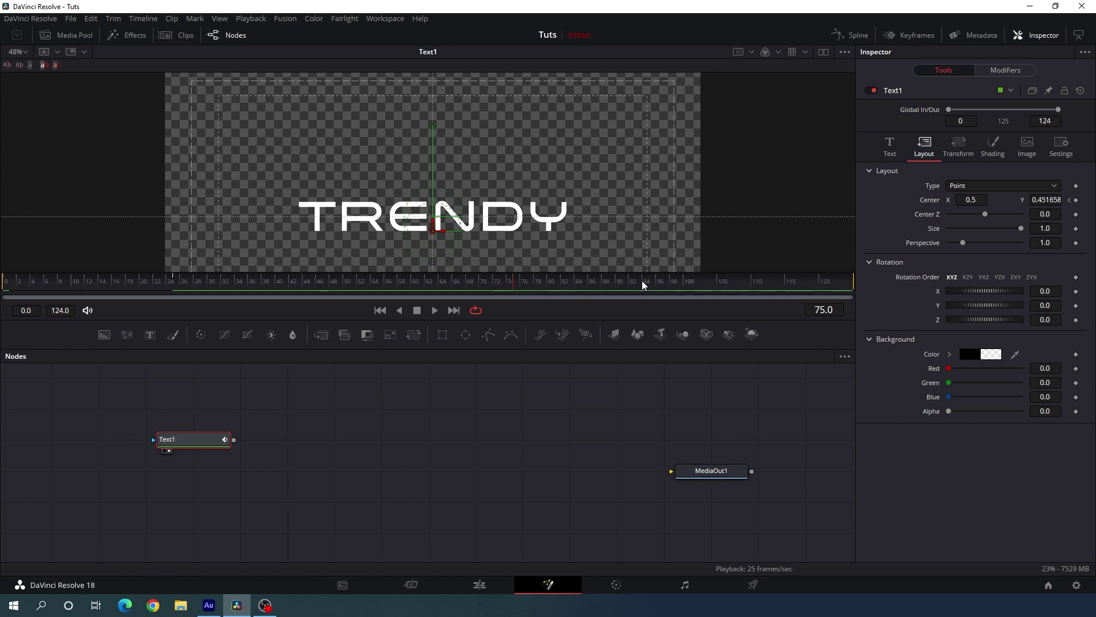
pyautogui.rightClick(930, 203)
pyautogui.click(956, 215)
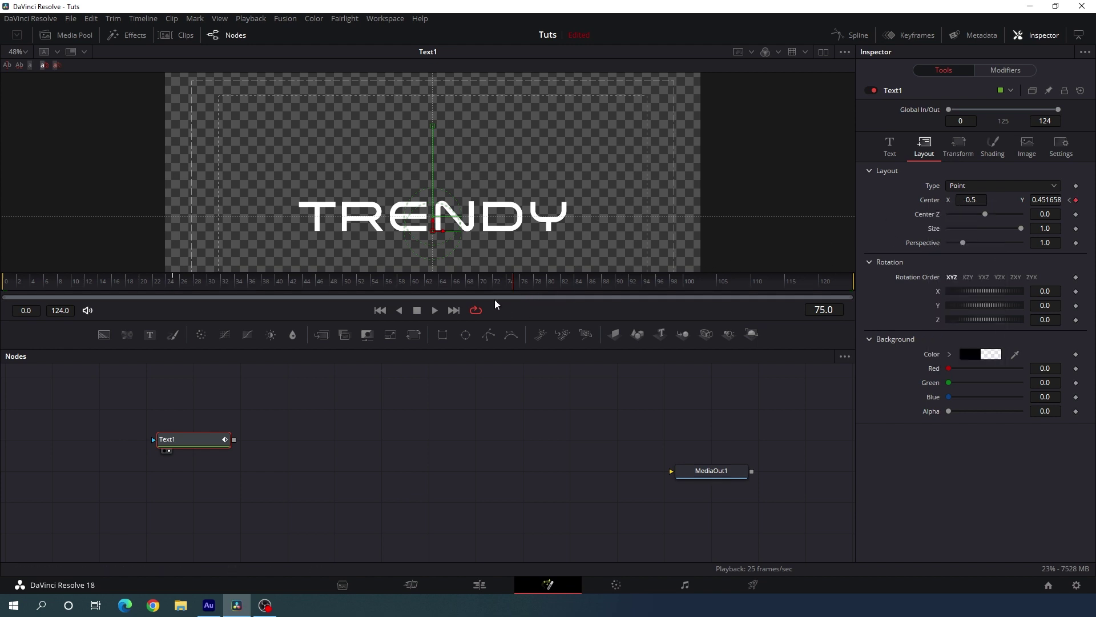
pyautogui.moveTo(524, 286); pyautogui.dragTo(687, 286)
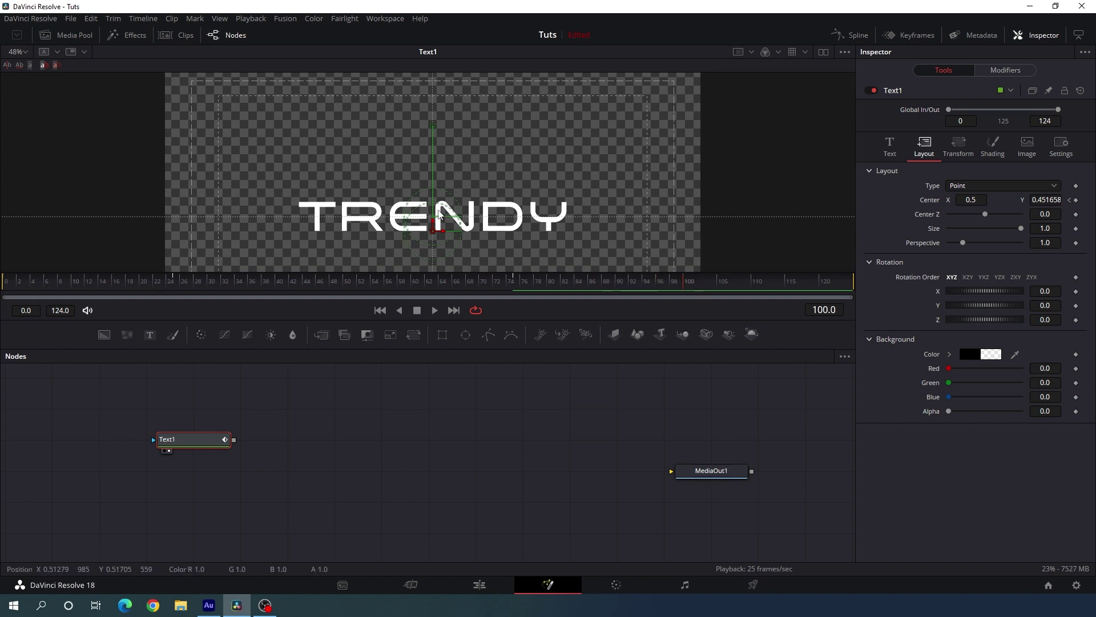
pyautogui.moveTo(432, 219); pyautogui.dragTo(432, 115)
# Step: Scrub through the composition to review the TRENDY text's entrance and exit motion, ending at frame 91
pyautogui.moveTo(63, 284); pyautogui.dragTo(672, 294)
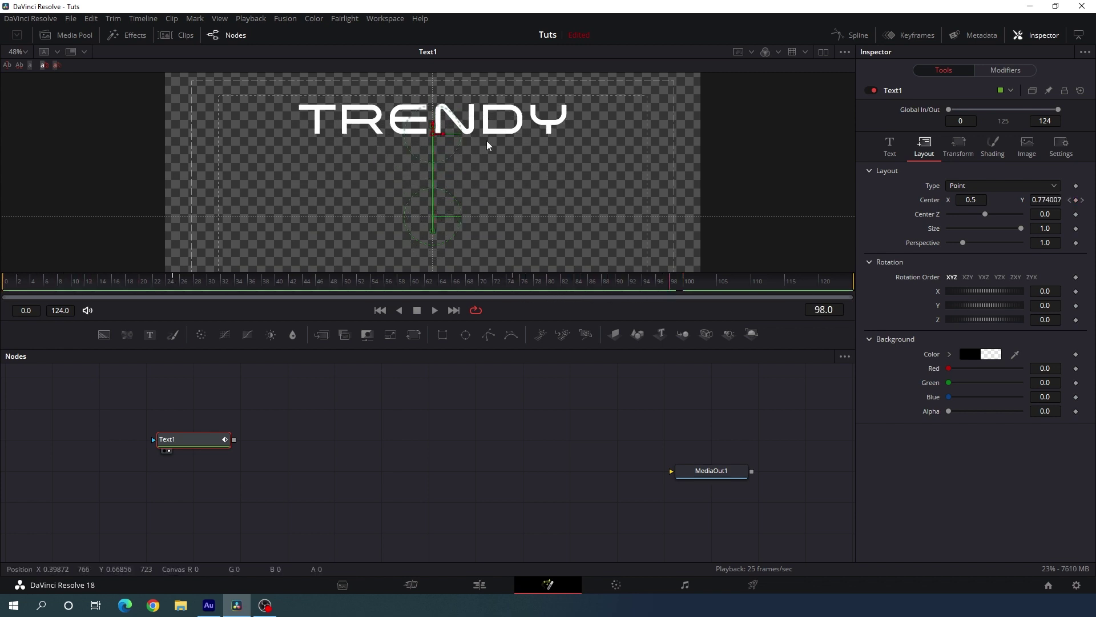
pyautogui.press('Left')
pyautogui.press('Left')
pyautogui.press('Left')
pyautogui.press('Left')
pyautogui.press('Left')
pyautogui.press('Left')
pyautogui.press('Left')
# Step: Show Text1's Displacement curve in the Spline editor and smooth its keyframes at frames 0, 25, 75 and 100
pyautogui.click(851, 35)
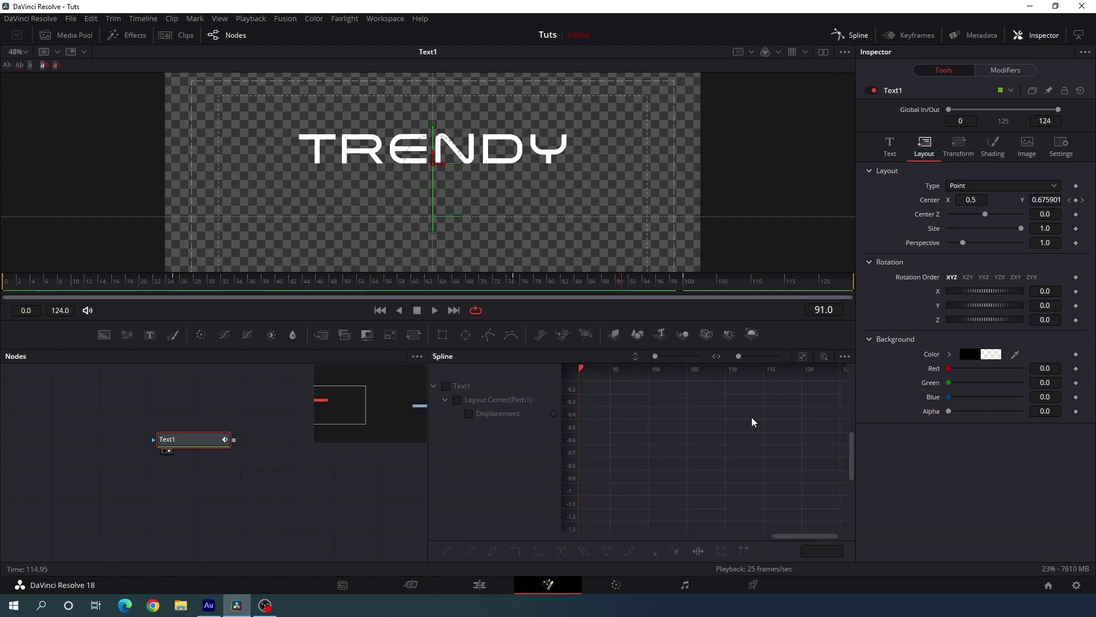
pyautogui.press('F4')
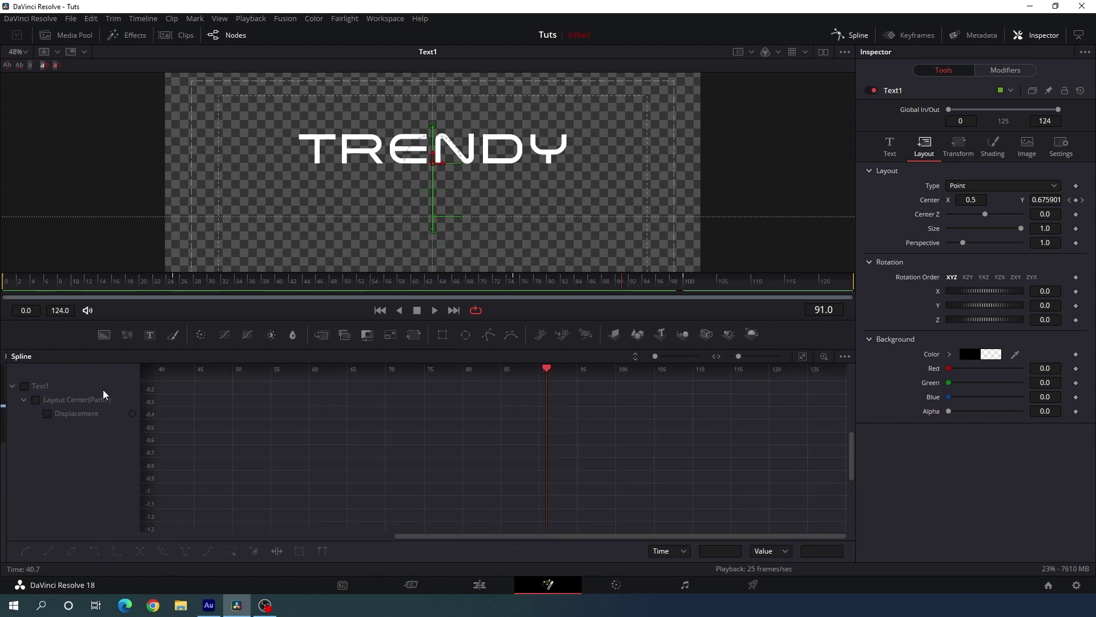
pyautogui.click(25, 386)
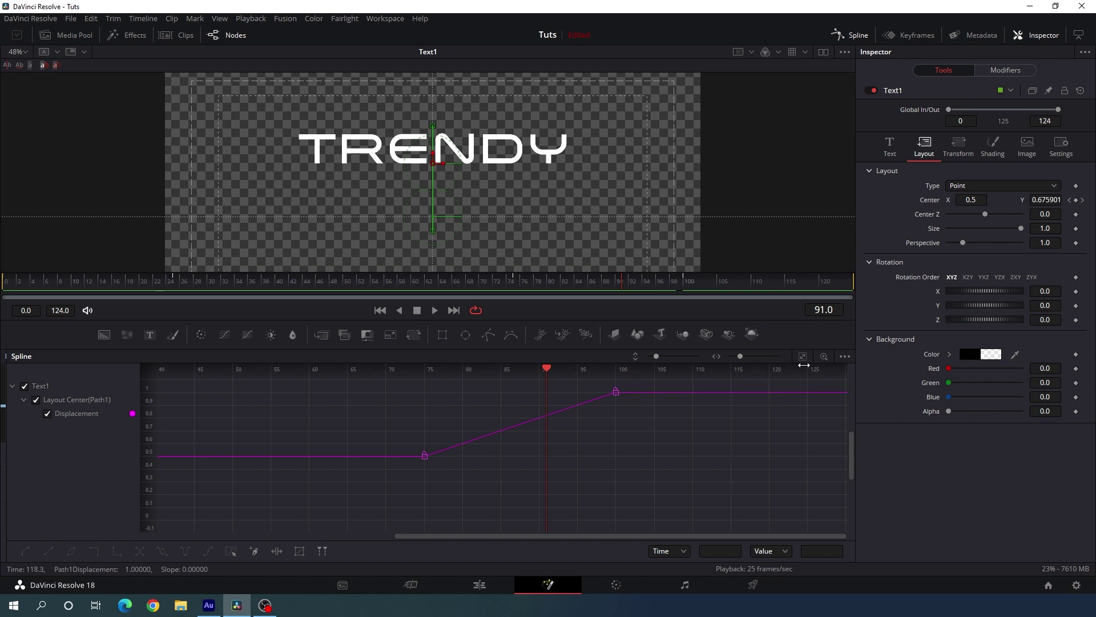
pyautogui.click(802, 355)
pyautogui.moveTo(806, 390); pyautogui.dragTo(644, 477)
pyautogui.hotkey('shift', 's')
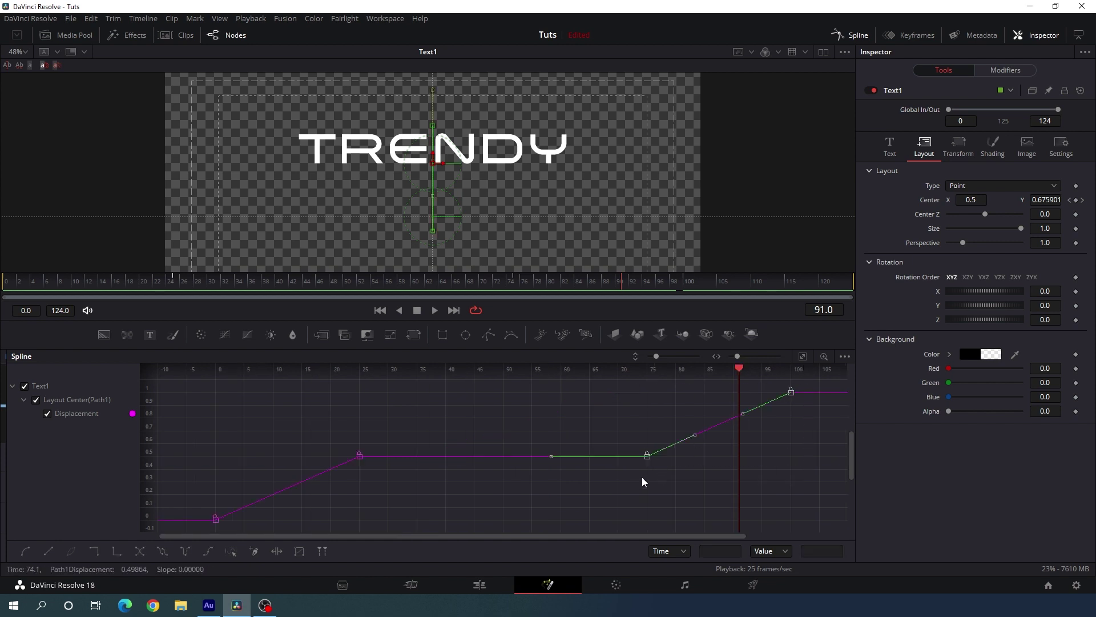
pyautogui.moveTo(389, 438); pyautogui.dragTo(211, 520)
pyautogui.hotkey('shift', 's')
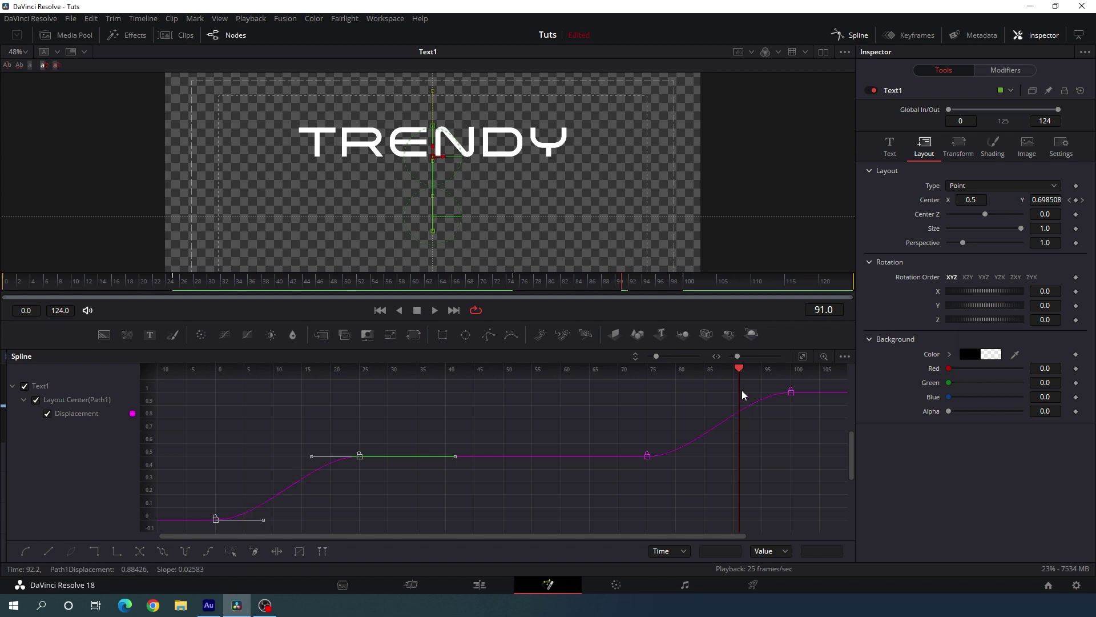
# Step: Extend the frame 25 keyframe's incoming handle to frame 0 and the frame 75 keyframe's outgoing handle to frame 100, and close the Spline editor
pyautogui.moveTo(740, 393); pyautogui.dragTo(217, 401)
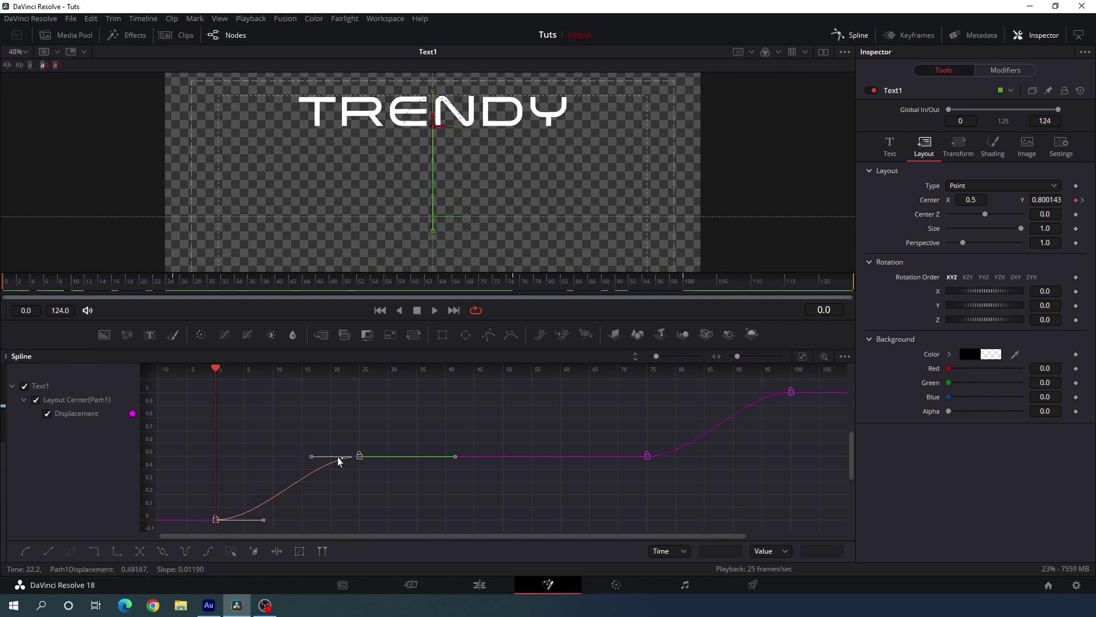
pyautogui.moveTo(311, 456); pyautogui.dragTo(213, 455)
pyautogui.moveTo(216, 368); pyautogui.dragTo(790, 425)
pyautogui.click(647, 455)
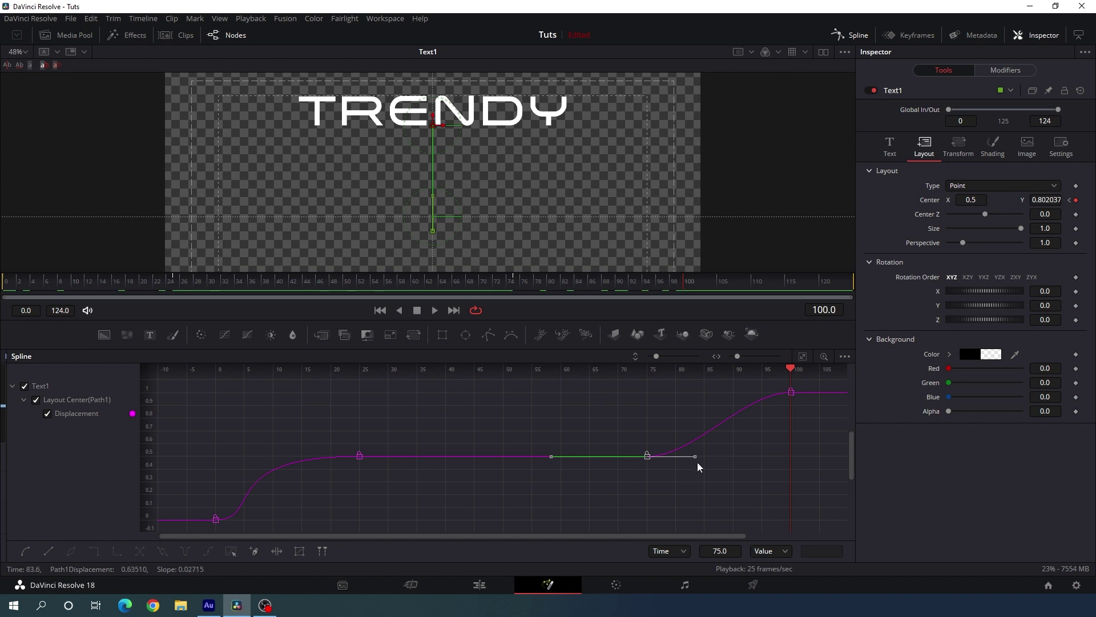
pyautogui.moveTo(695, 457); pyautogui.dragTo(789, 456)
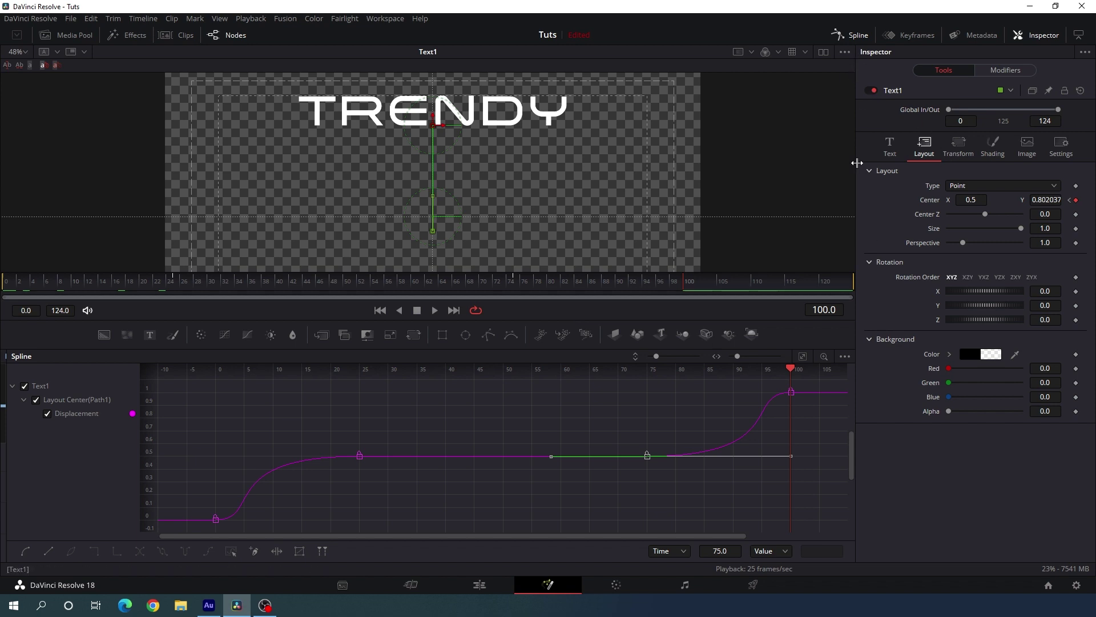
pyautogui.click(855, 33)
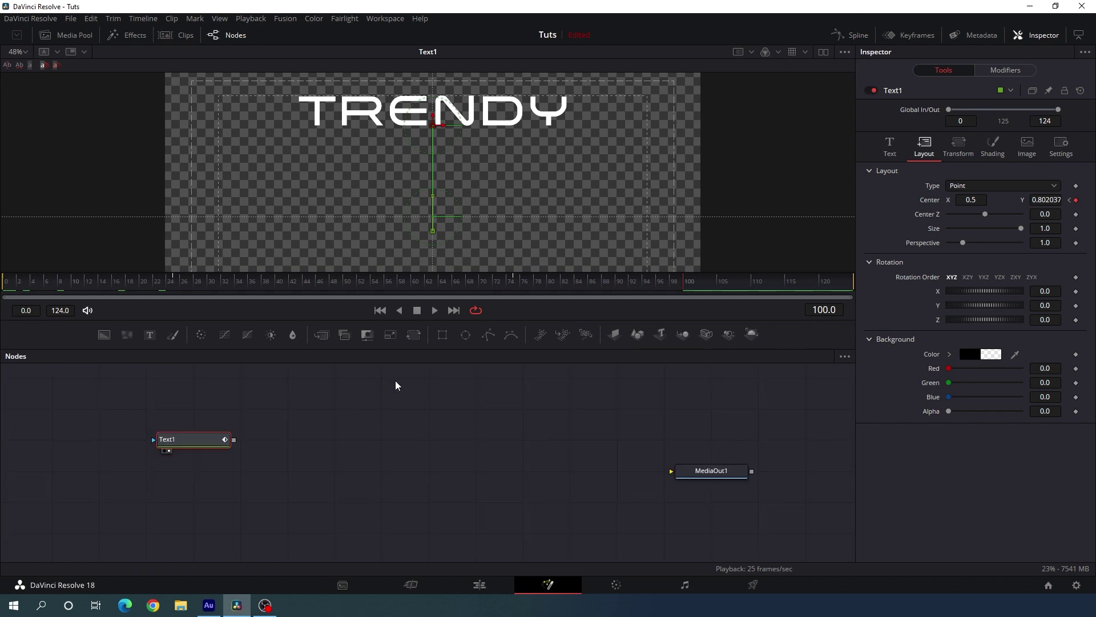
# Step: Add a Duplicate node after Text1 and view its output at frame 25
pyautogui.click(387, 404)
pyautogui.scroll(2, 200, 449)
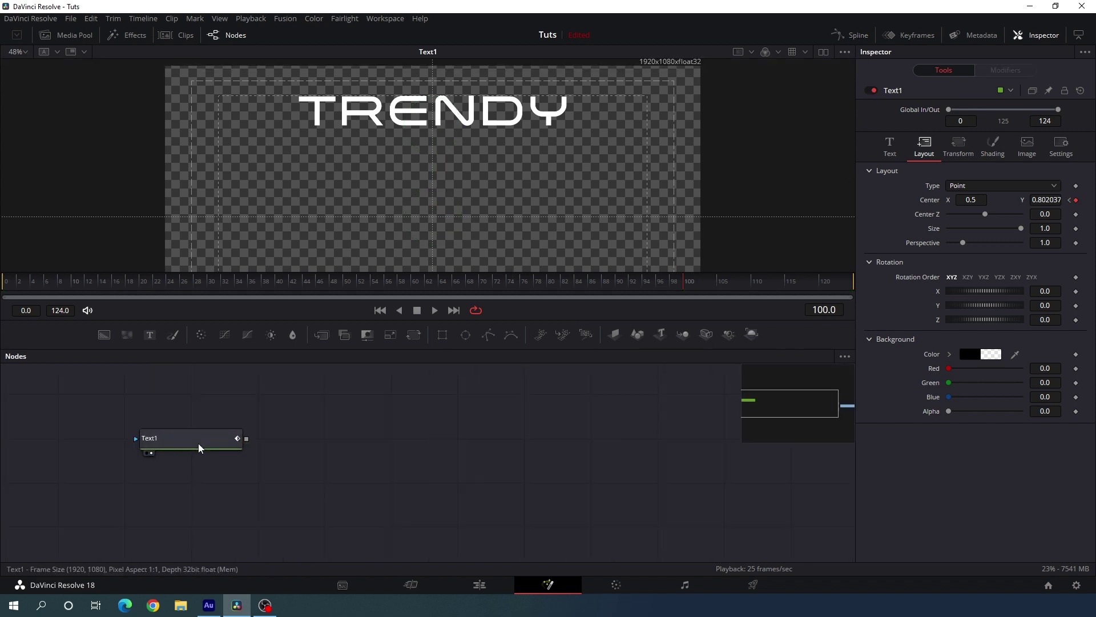
pyautogui.click(206, 450)
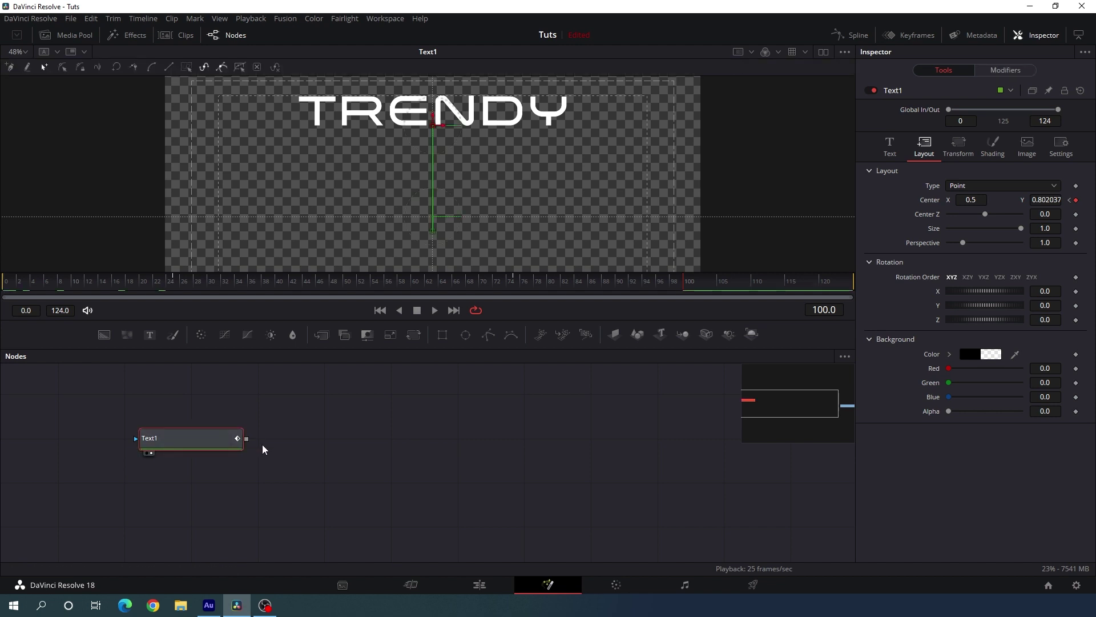
pyautogui.hotkey('shift', 'space')
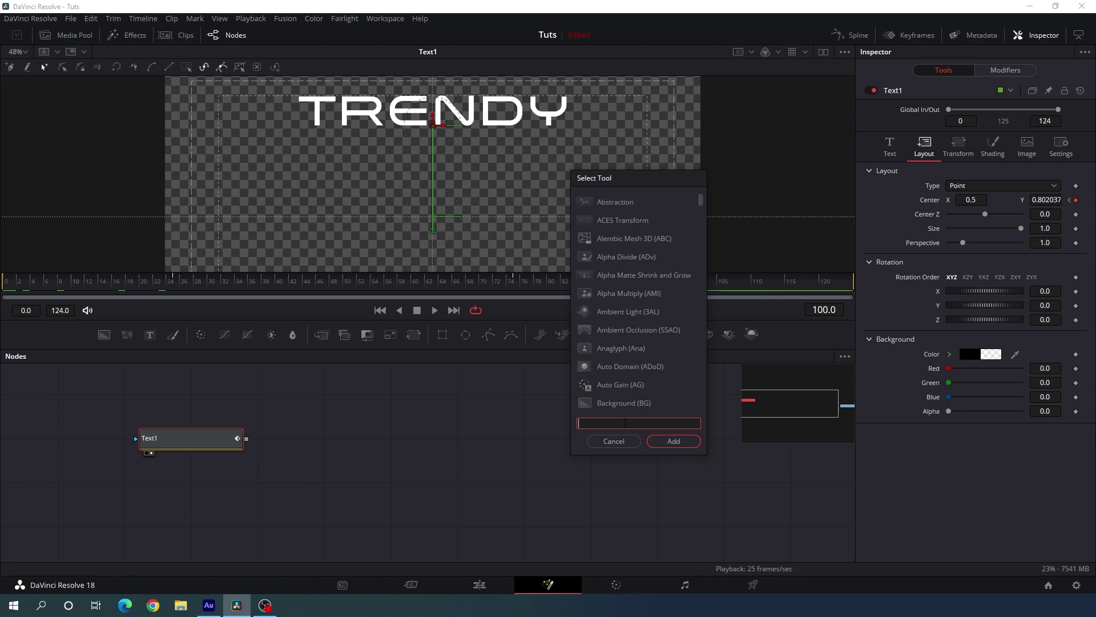
pyautogui.write('dup')
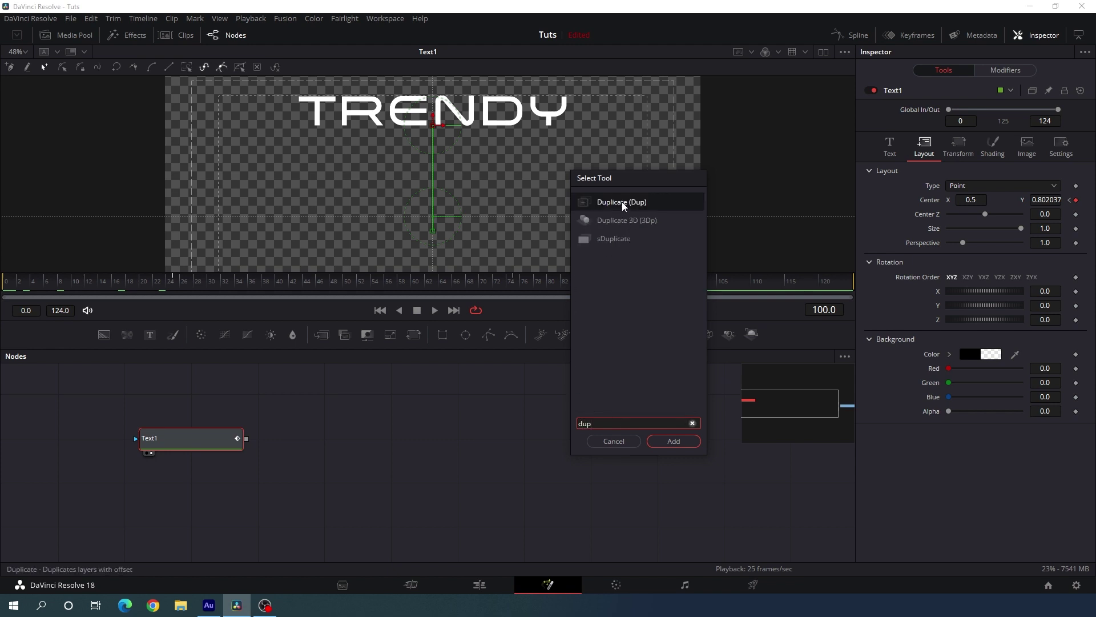
pyautogui.click(676, 442)
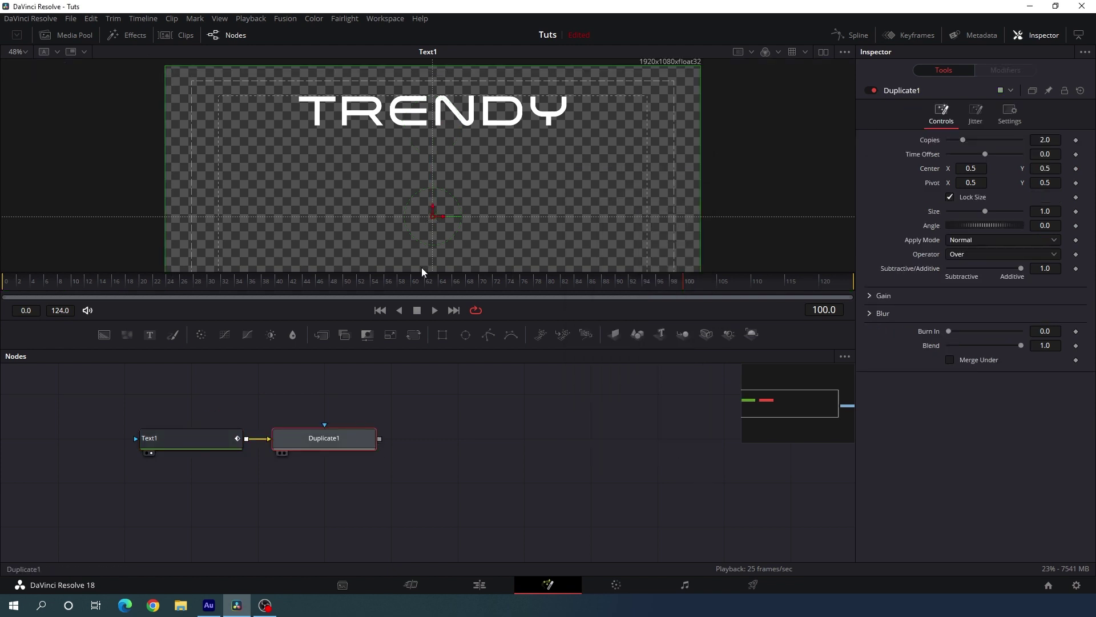
pyautogui.moveTo(159, 282)
pyautogui.mouseDown()
pyautogui.moveTo(213, 285)
pyautogui.moveTo(177, 284)
pyautogui.mouseUp()
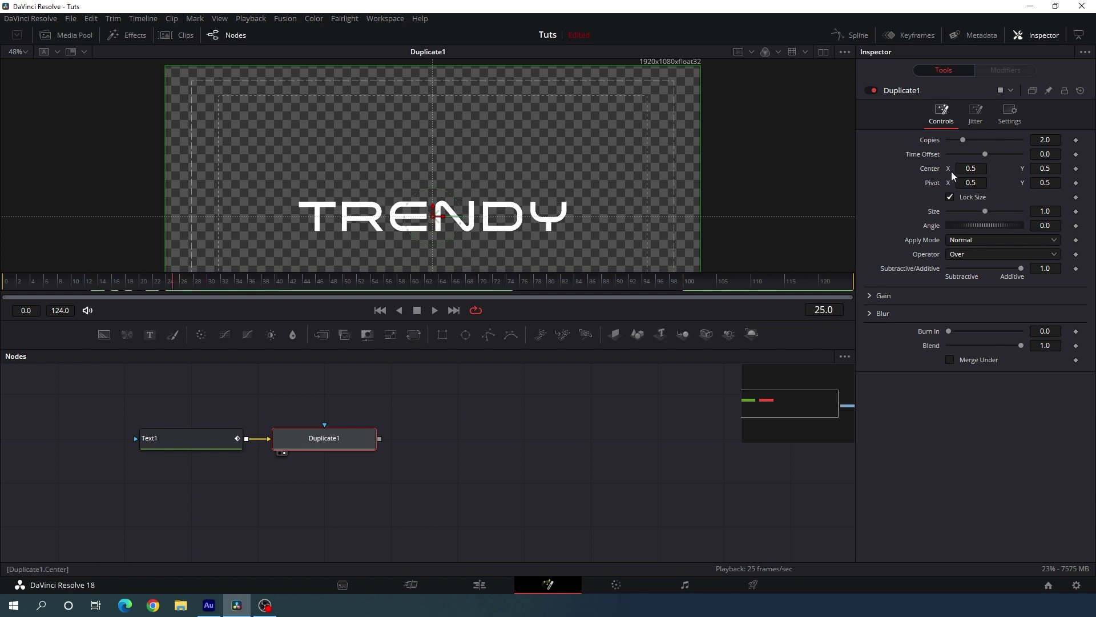
# Step: Set the Duplicate node's Center Y to 0.43 and its number of copies to 4
pyautogui.click(1056, 168)
pyautogui.press('Return')
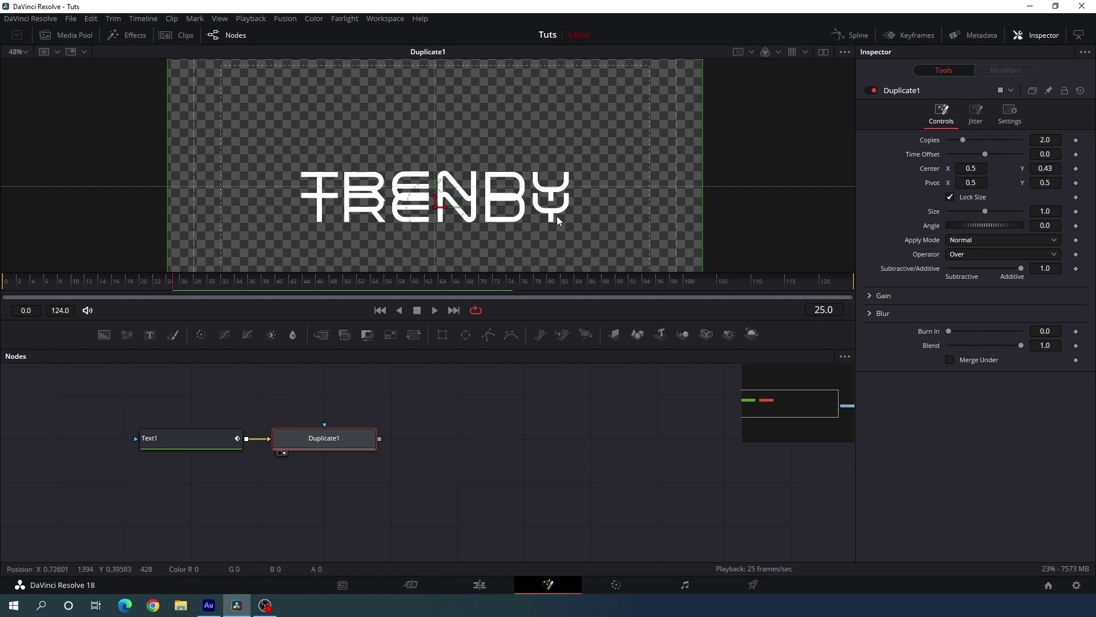
pyautogui.click(1045, 139)
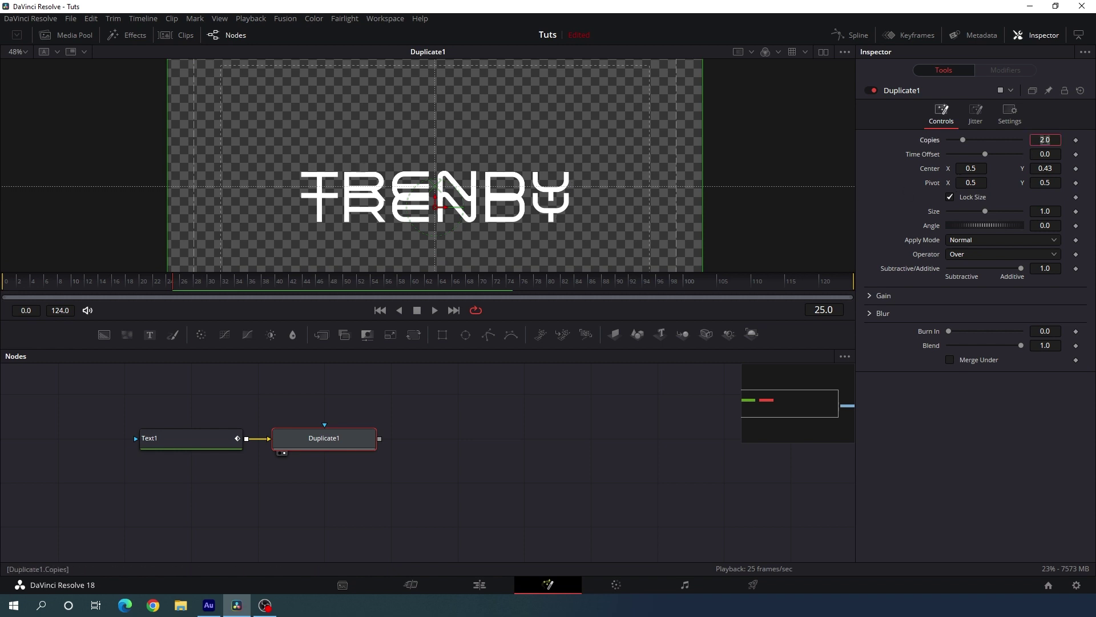
pyautogui.write('4')
pyautogui.press('Tab')
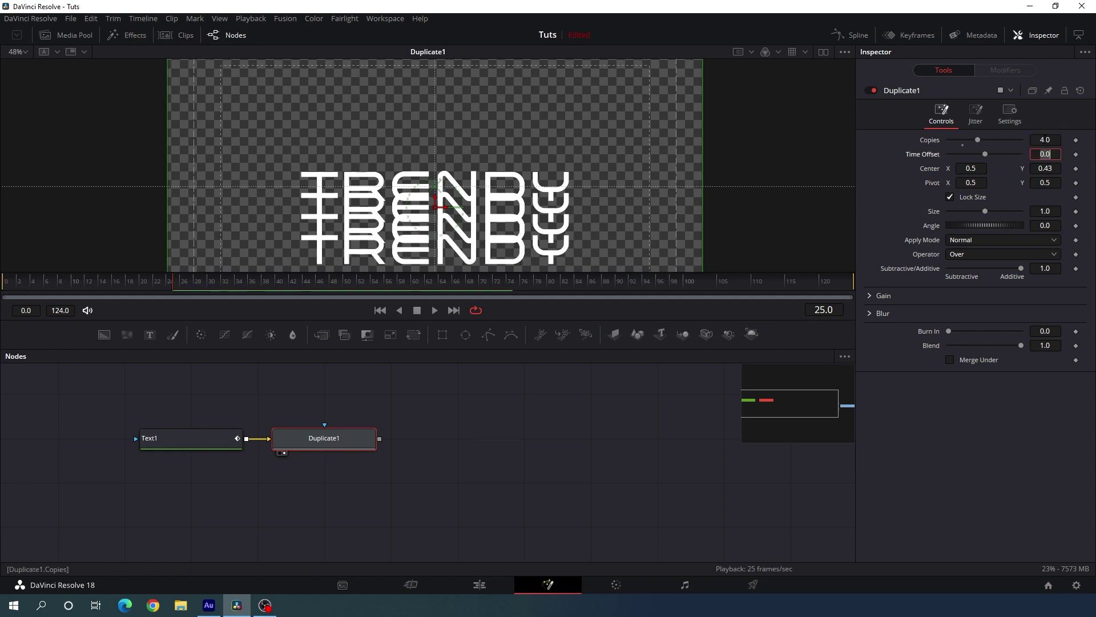
# Step: Fade the duplicated text copies by setting the Duplicate node's Blend to 0.45
pyautogui.moveTo(1021, 345); pyautogui.dragTo(980, 345)
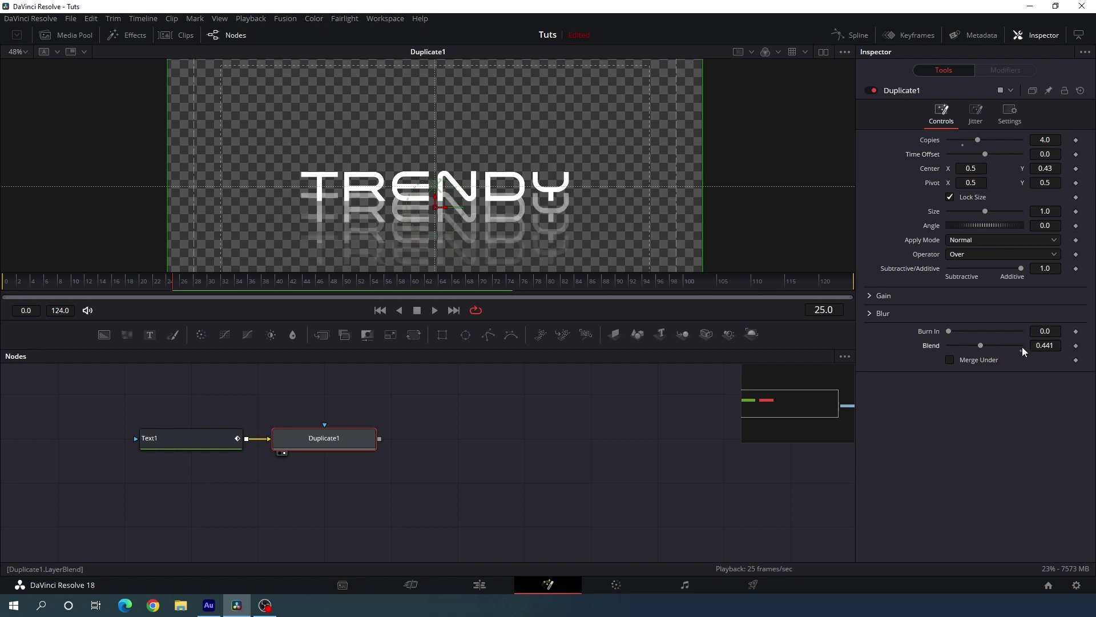
pyautogui.click(1047, 345)
pyautogui.write('0.')
pyautogui.press('Tab')
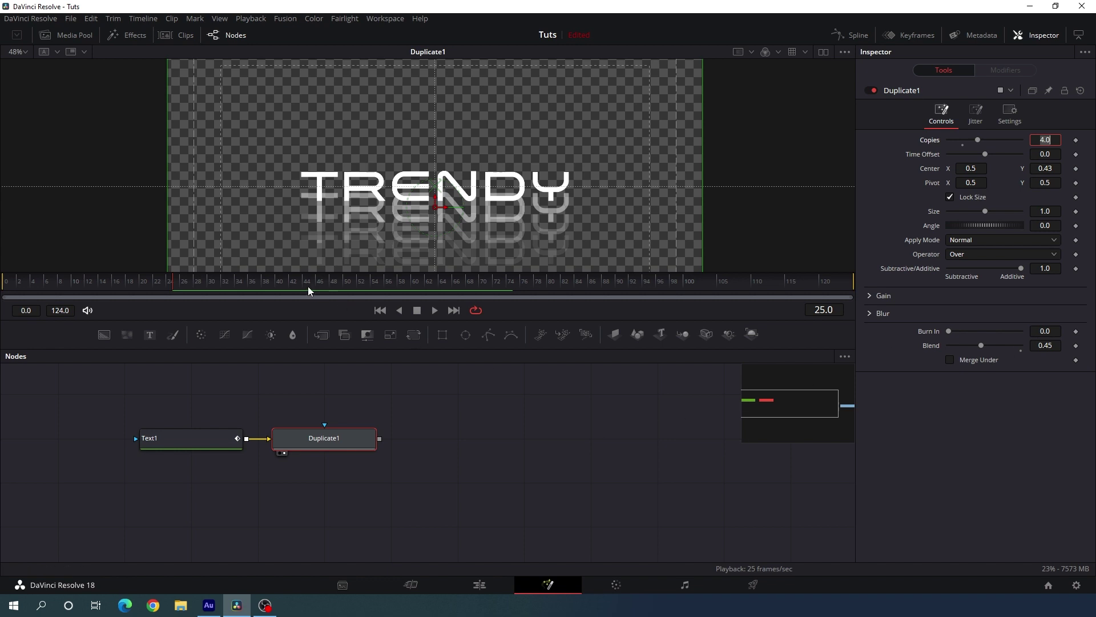
# Step: Animate the Duplicate node's Center, keyframing Y 0.43 at frame 25 and Y 0.5 at frame 0
pyautogui.moveTo(307, 286); pyautogui.dragTo(167, 279)
pyautogui.rightClick(929, 169)
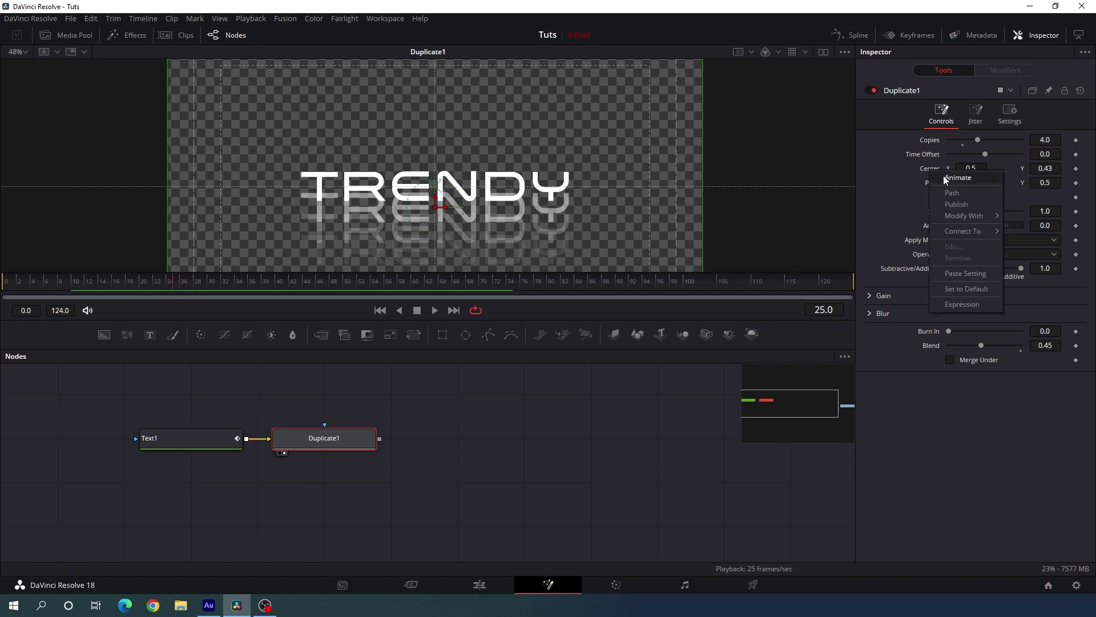
pyautogui.click(946, 178)
pyautogui.moveTo(171, 296); pyautogui.dragTo(3, 303)
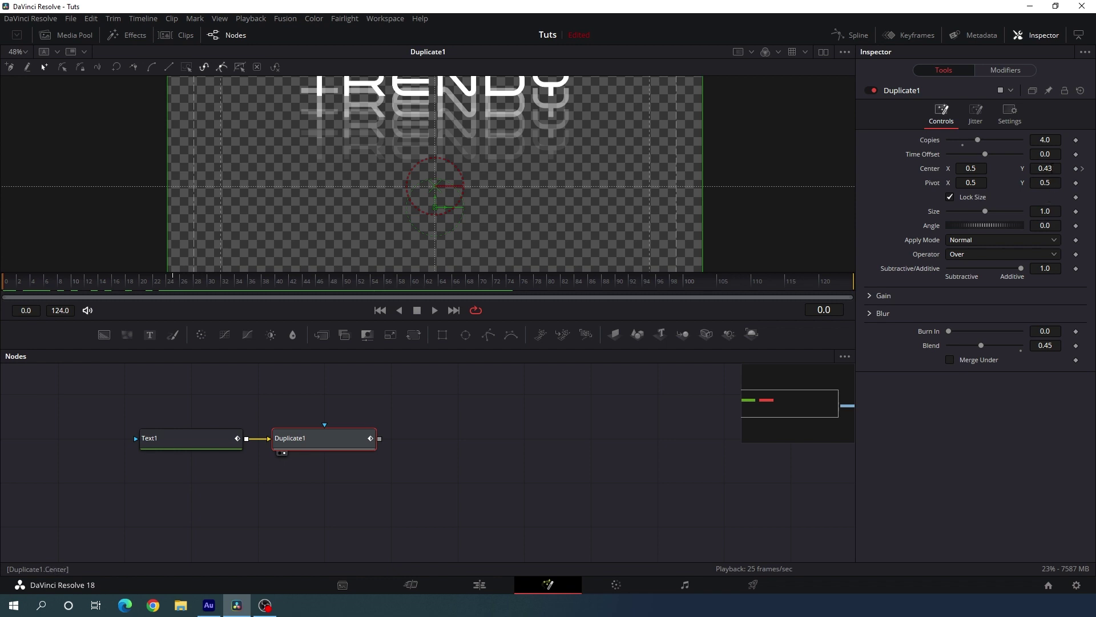
pyautogui.click(1052, 167)
pyautogui.write('0.5')
pyautogui.press('Tab')
# Step: Keyframe the Duplicate node's Center at frame 75 with Y 0.43 and at frame 100 with Y 0.5, and scrub through the motion
pyautogui.moveTo(55, 281); pyautogui.dragTo(527, 303)
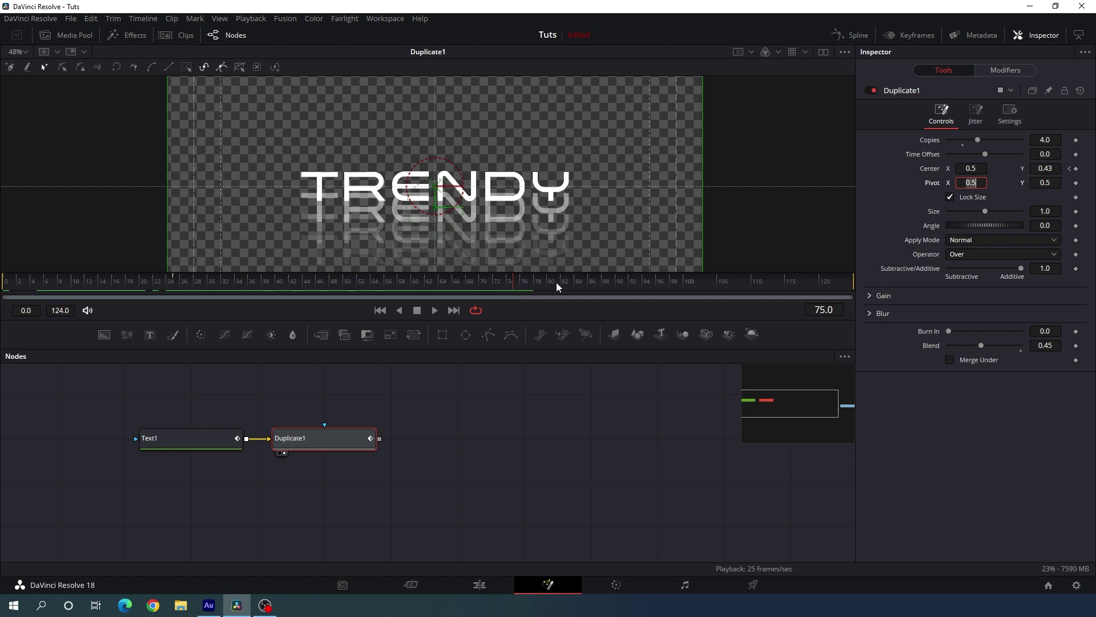
pyautogui.rightClick(933, 170)
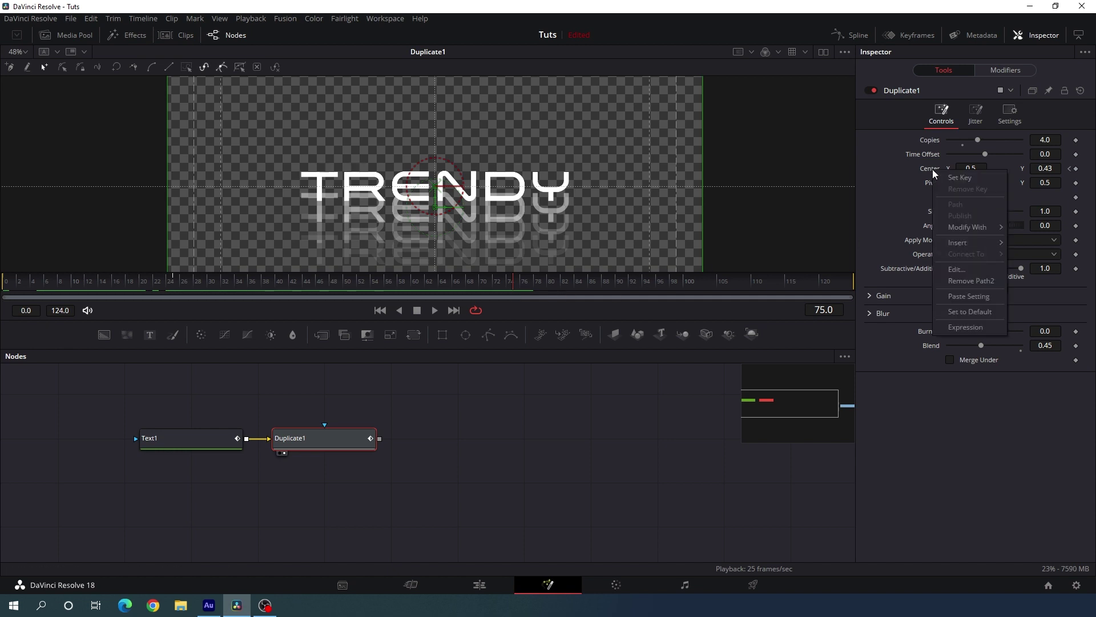
pyautogui.click(957, 180)
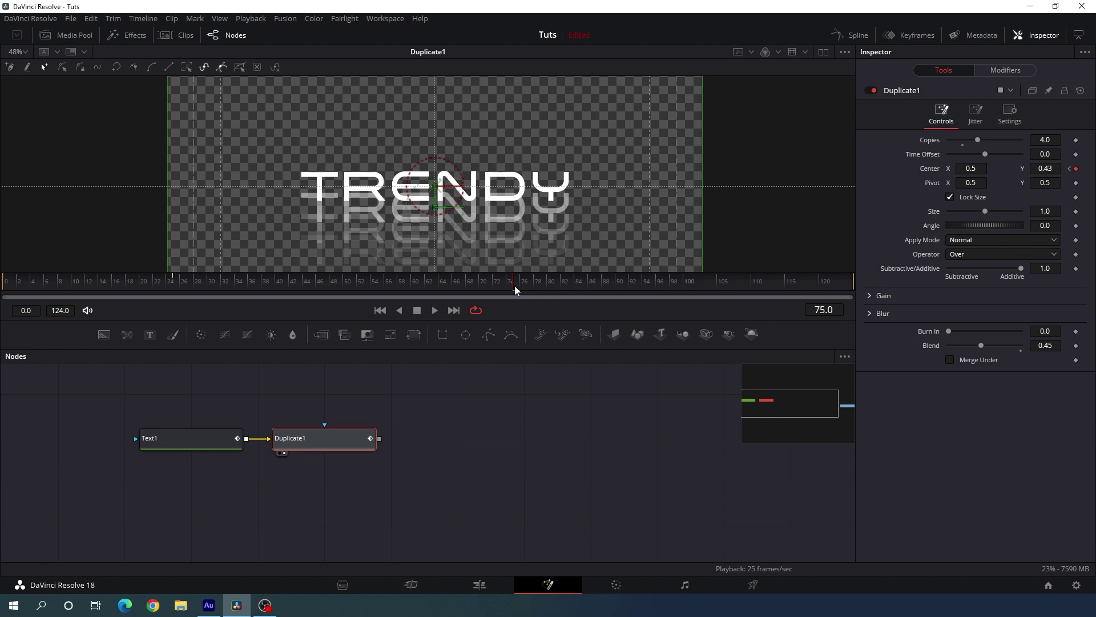
pyautogui.moveTo(515, 288); pyautogui.dragTo(684, 293)
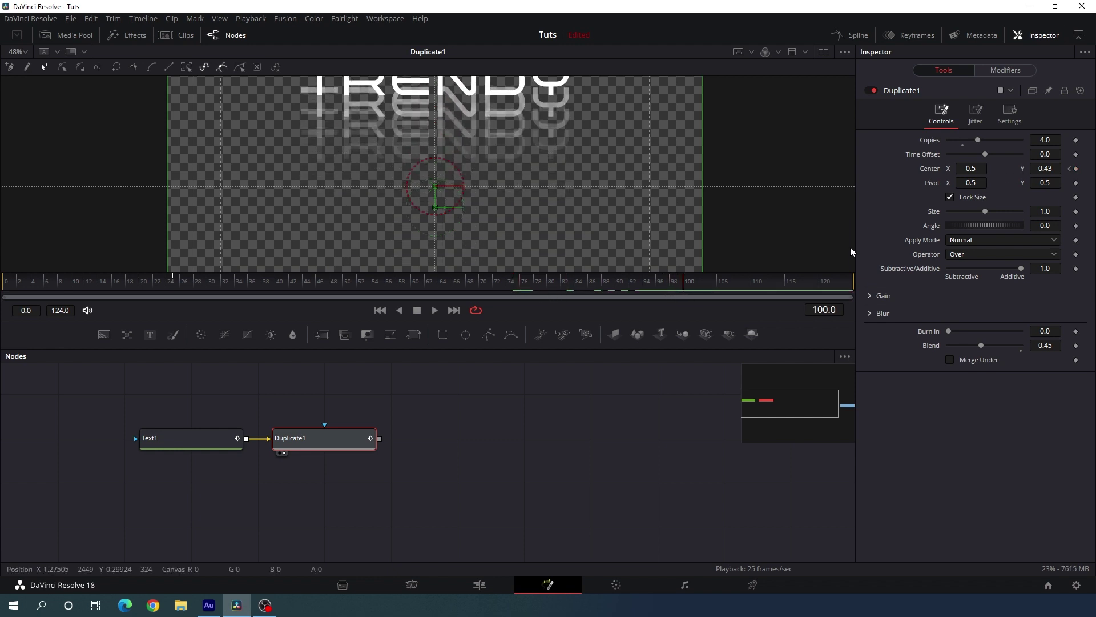
pyautogui.click(1054, 169)
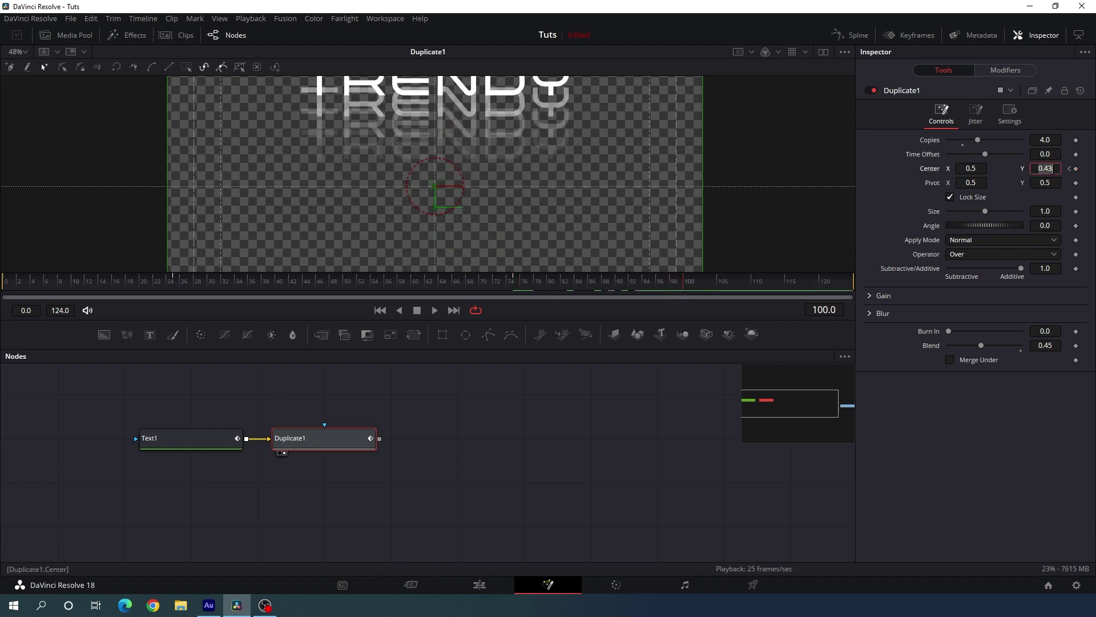
pyautogui.write('0.5')
pyautogui.press('Tab')
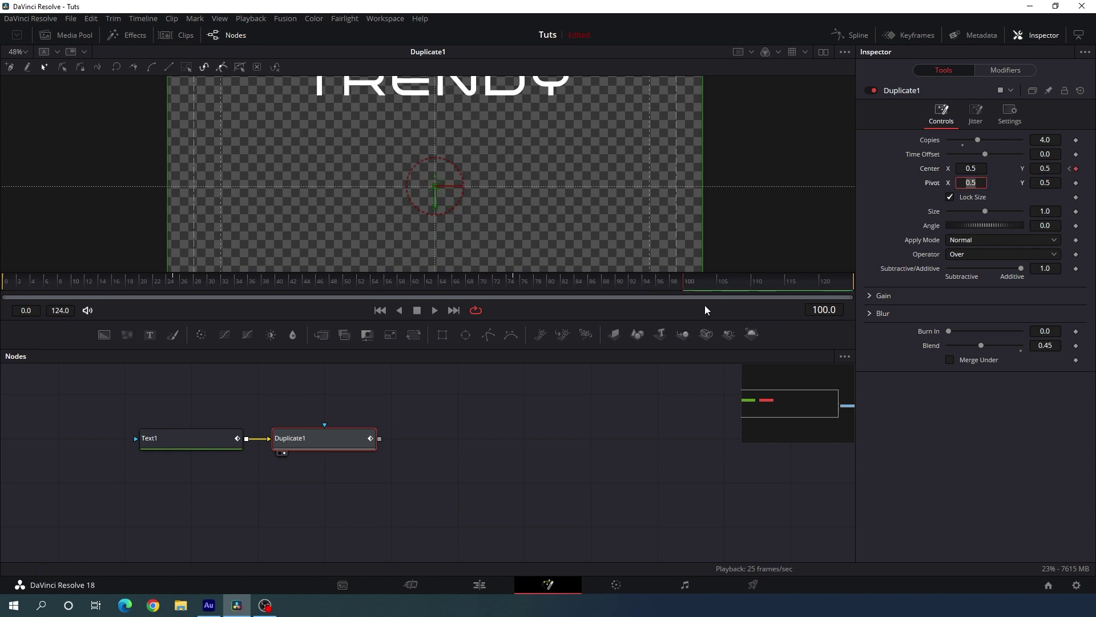
pyautogui.moveTo(539, 283); pyautogui.dragTo(7, 282)
pyautogui.moveTo(242, 286); pyautogui.dragTo(394, 280)
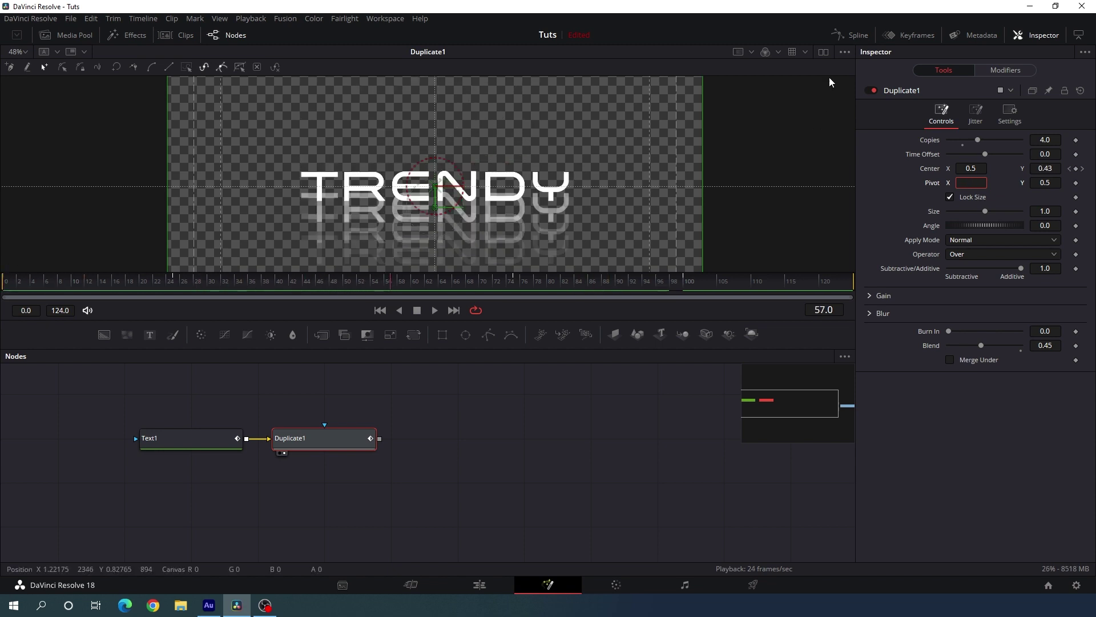
# Step: Show only Duplicate1's Displacement curve in the Spline editor and smooth its keyframes at frames 0, 25, 75 and 100
pyautogui.click(850, 36)
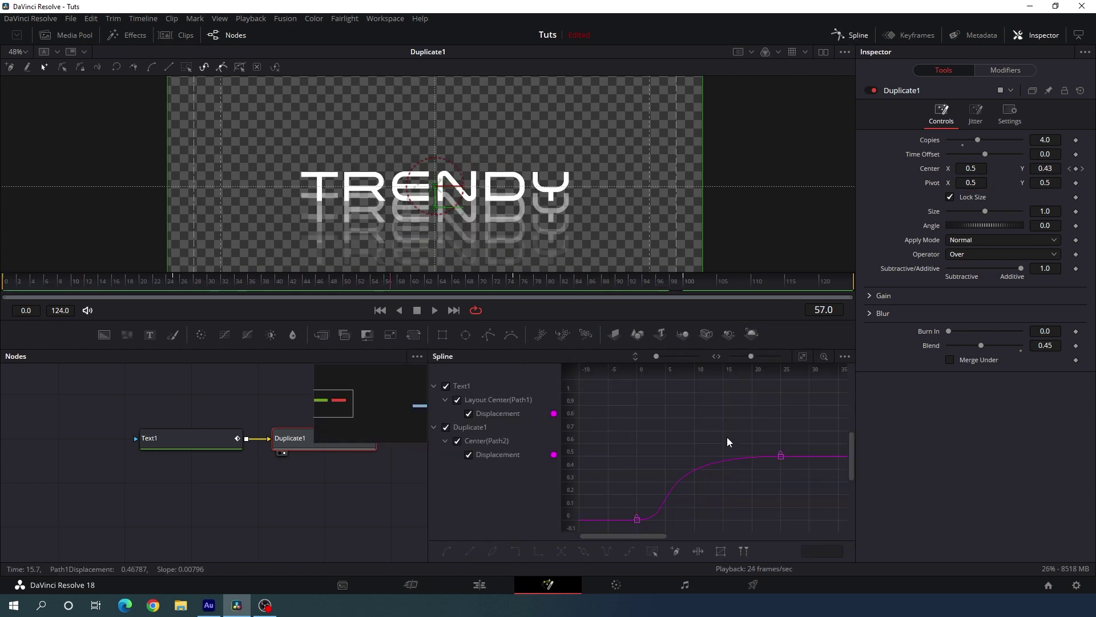
pyautogui.press('F4')
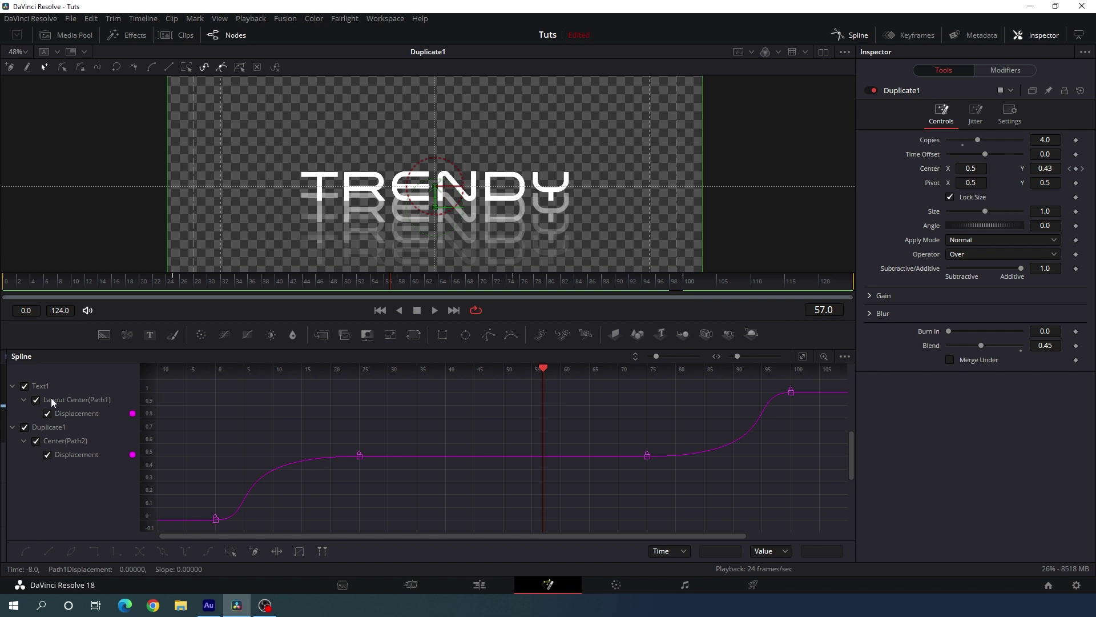
pyautogui.click(25, 387)
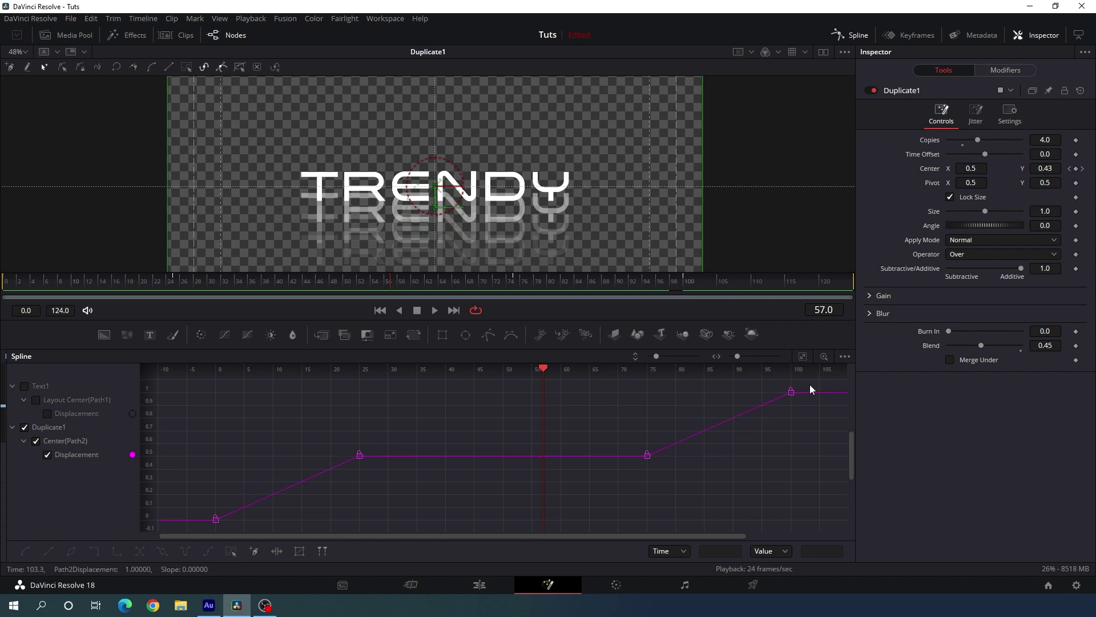
pyautogui.moveTo(810, 385); pyautogui.dragTo(635, 491)
pyautogui.hotkey('shift', 's')
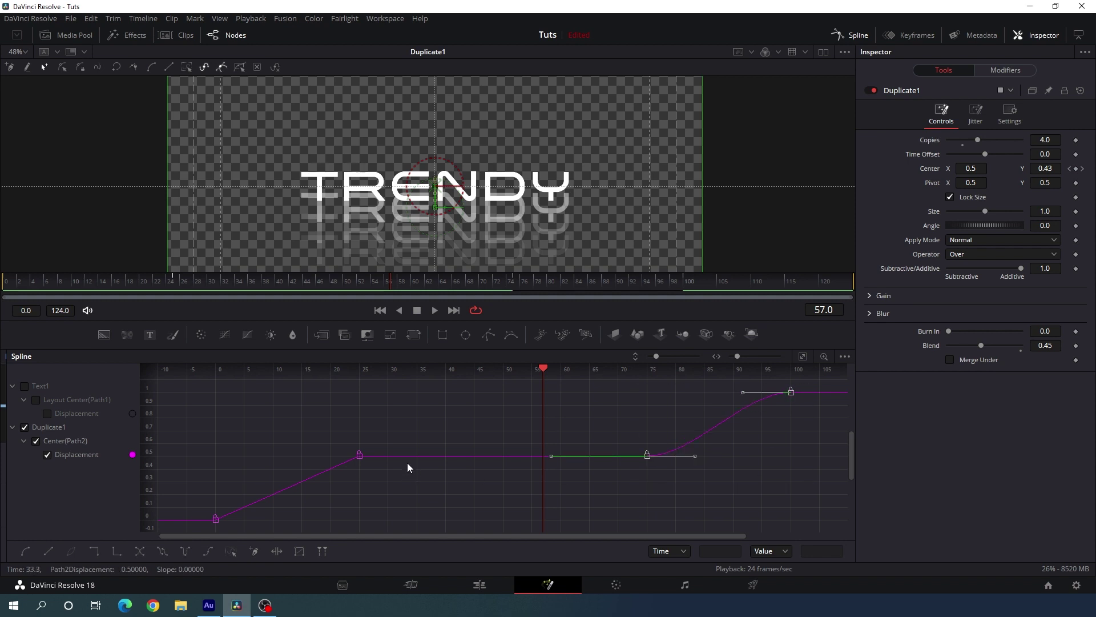
pyautogui.moveTo(383, 436); pyautogui.dragTo(217, 526)
pyautogui.hotkey('shift', 's')
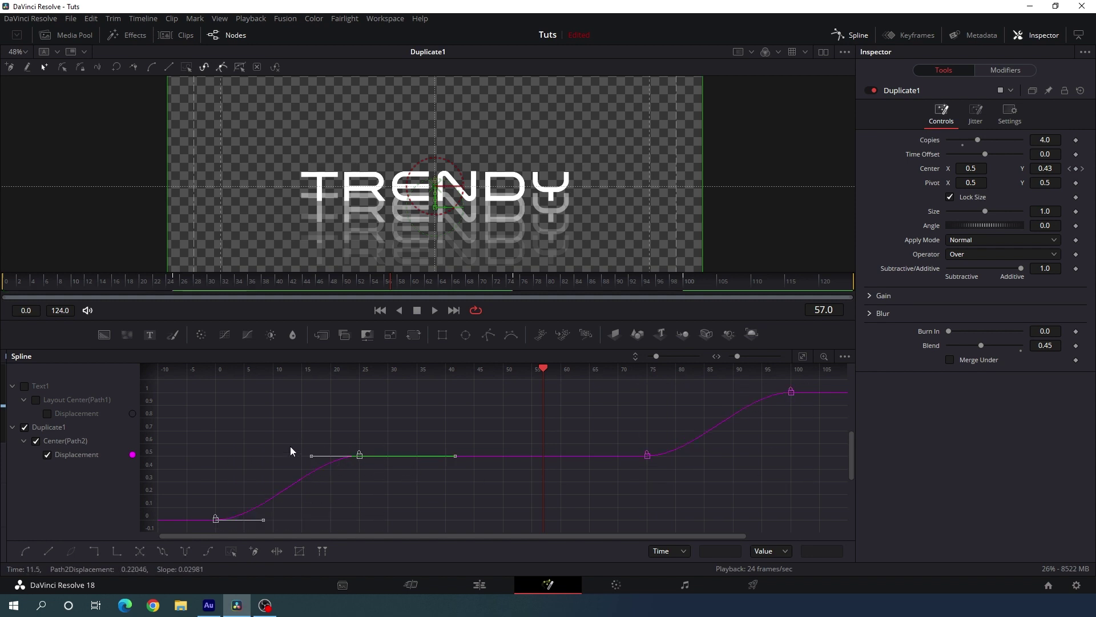
# Step: Extend Duplicate1's frame 25 incoming handle to frame 0 and frame 75 outgoing handle to frame 100, close the Spline editor and play the animation
pyautogui.press('Home')
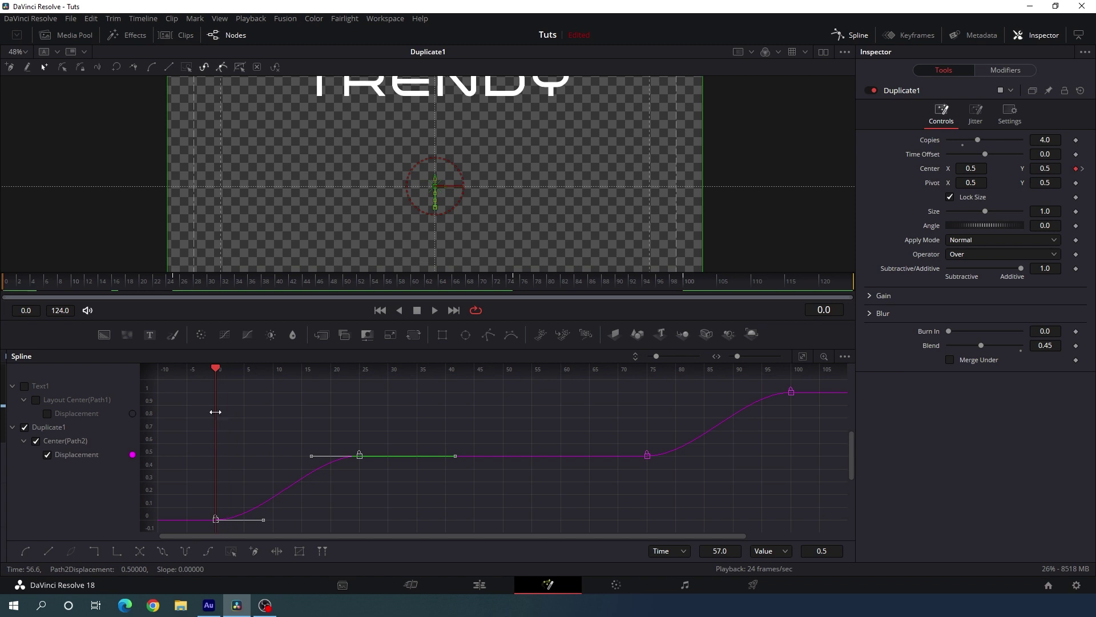
pyautogui.moveTo(310, 459); pyautogui.dragTo(216, 458)
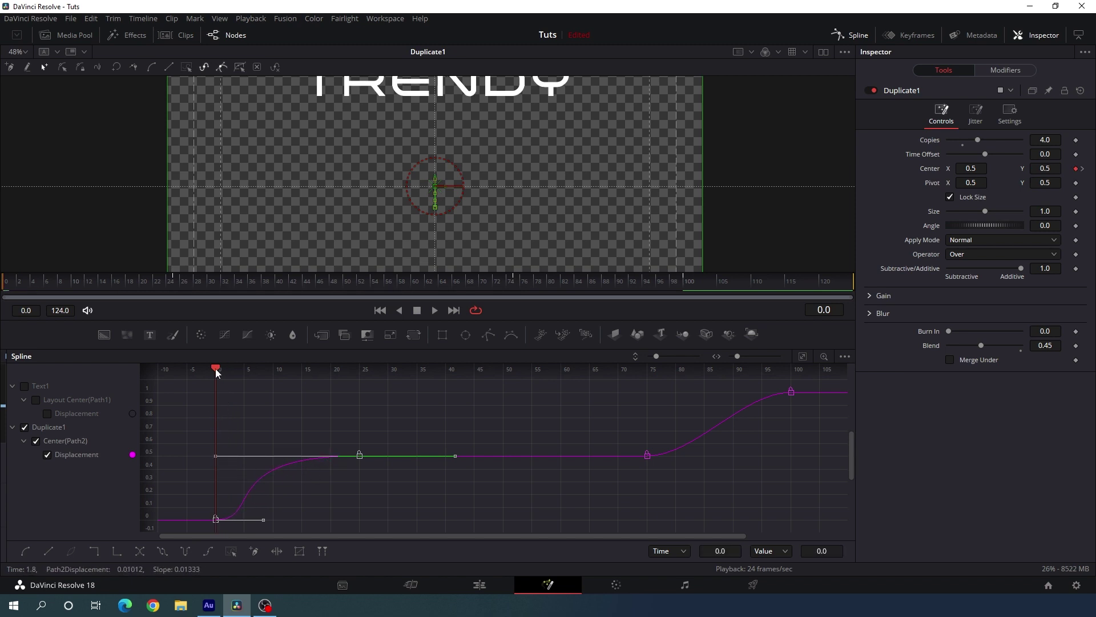
pyautogui.moveTo(216, 370); pyautogui.dragTo(790, 454)
pyautogui.moveTo(660, 425); pyautogui.dragTo(623, 484)
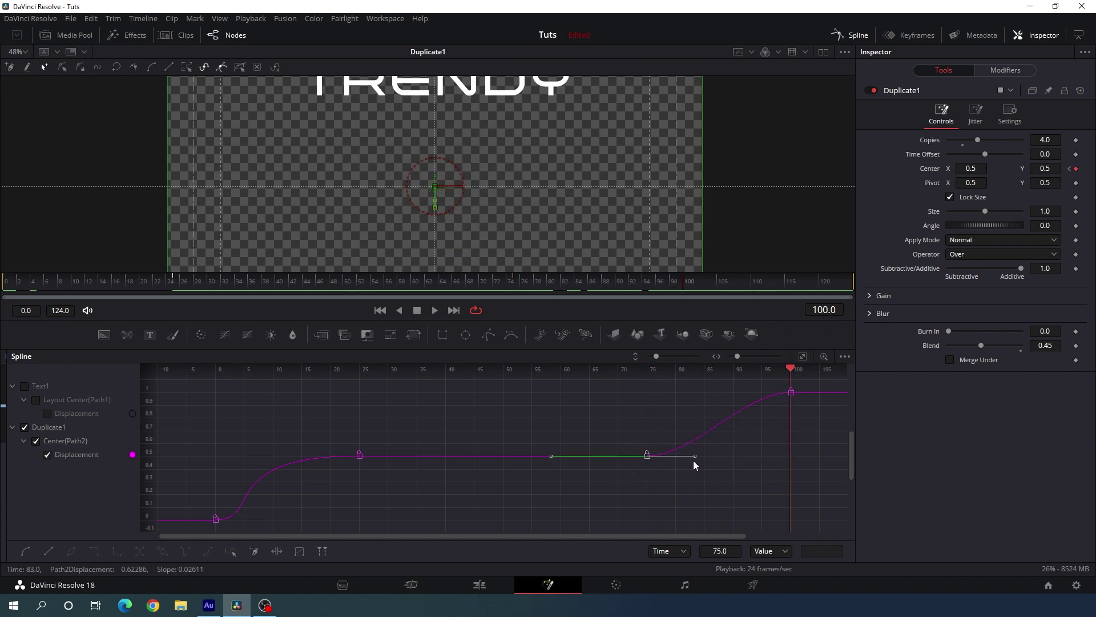
pyautogui.moveTo(694, 460); pyautogui.dragTo(788, 460)
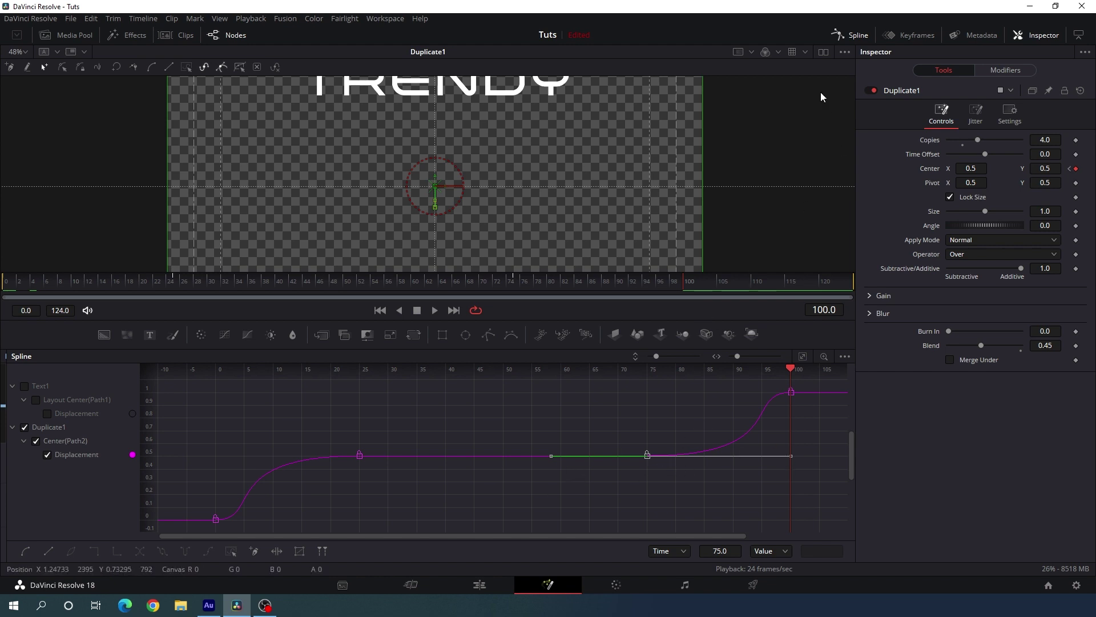
pyautogui.click(837, 35)
pyautogui.press('space')
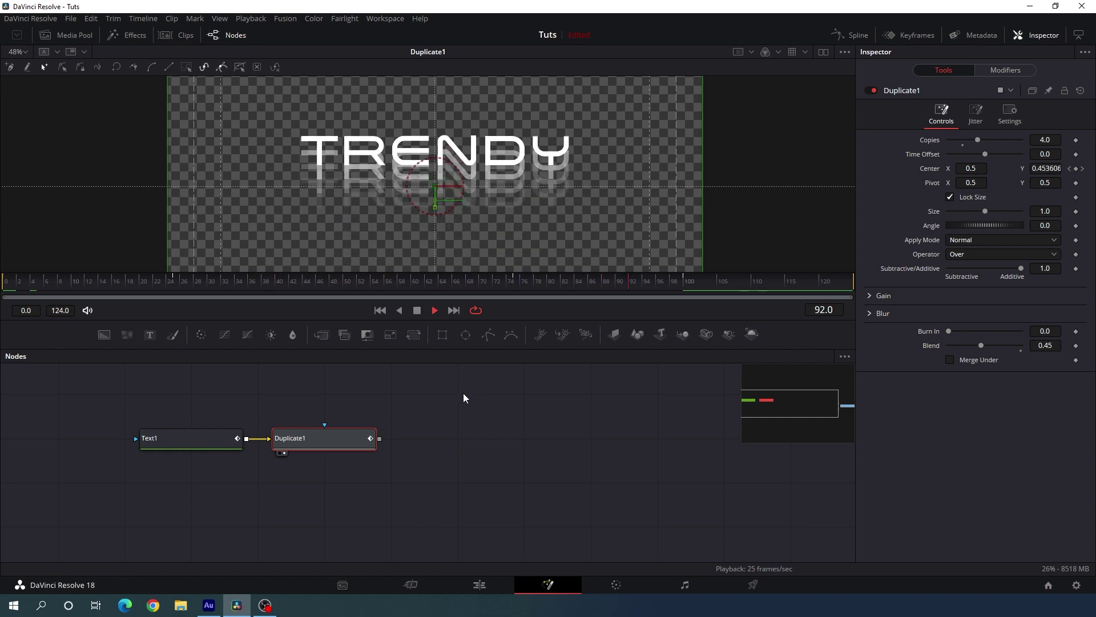
pyautogui.press('space')
# Step: Animate Text1's shading opacity, keyframing 1.0 at frame 12 and the minimum at frame 0
pyautogui.moveTo(374, 106); pyautogui.dragTo(381, 144)
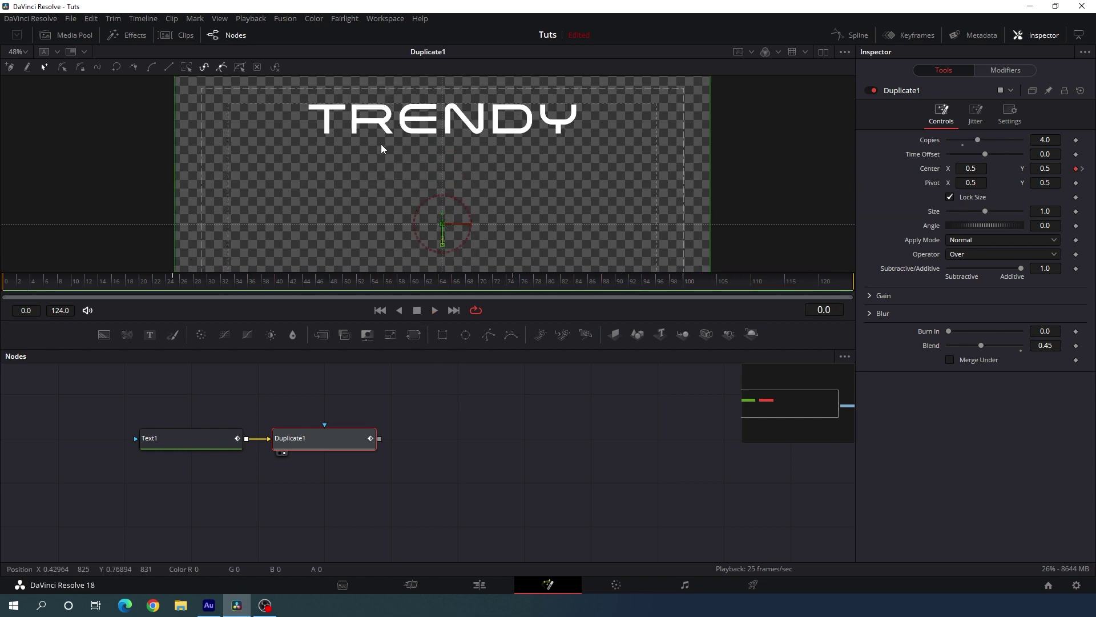
pyautogui.moveTo(66, 284); pyautogui.dragTo(90, 289)
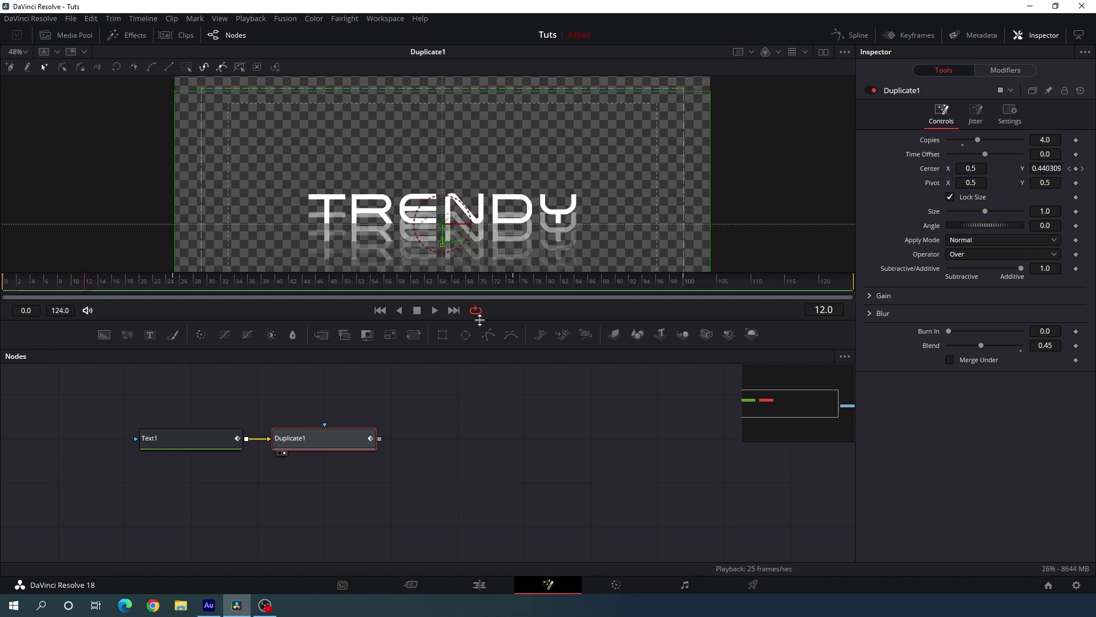
pyautogui.click(196, 445)
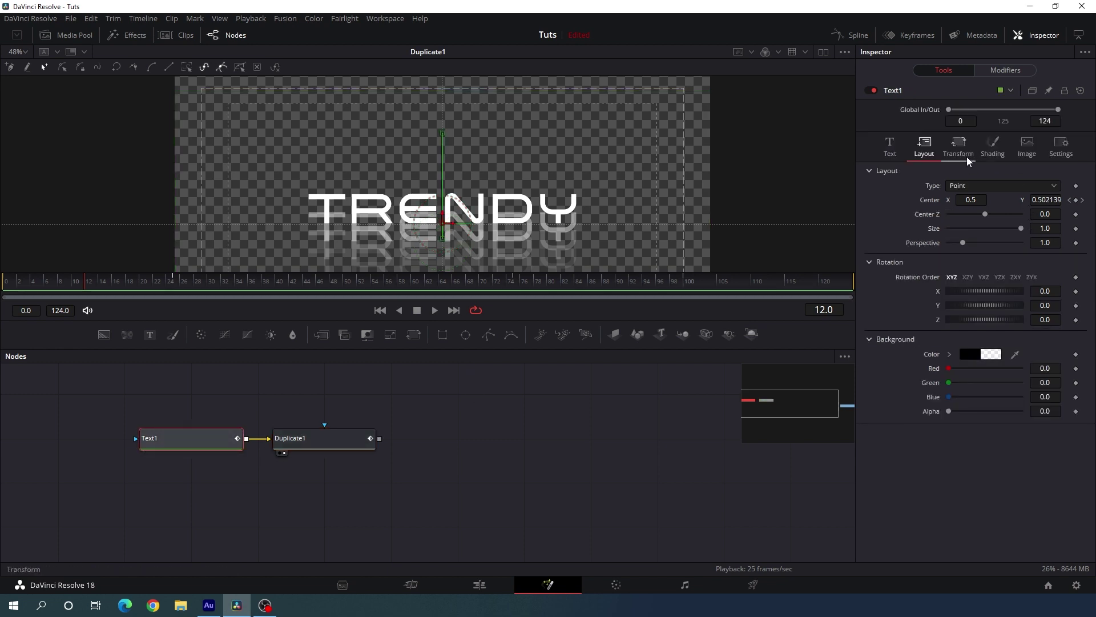
pyautogui.click(987, 153)
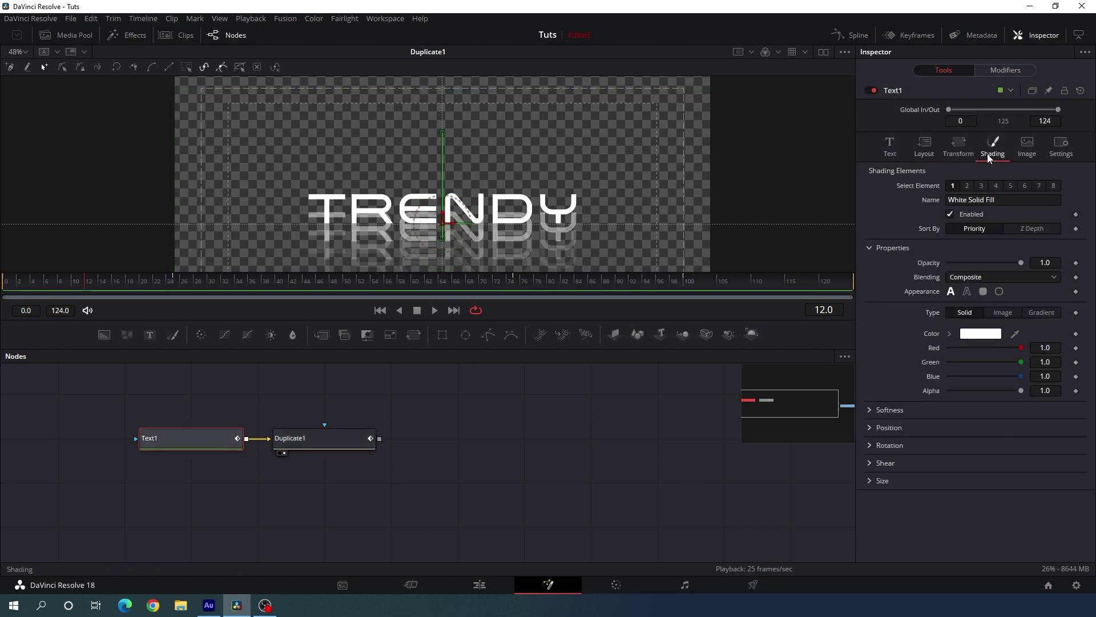
pyautogui.rightClick(931, 261)
pyautogui.click(963, 270)
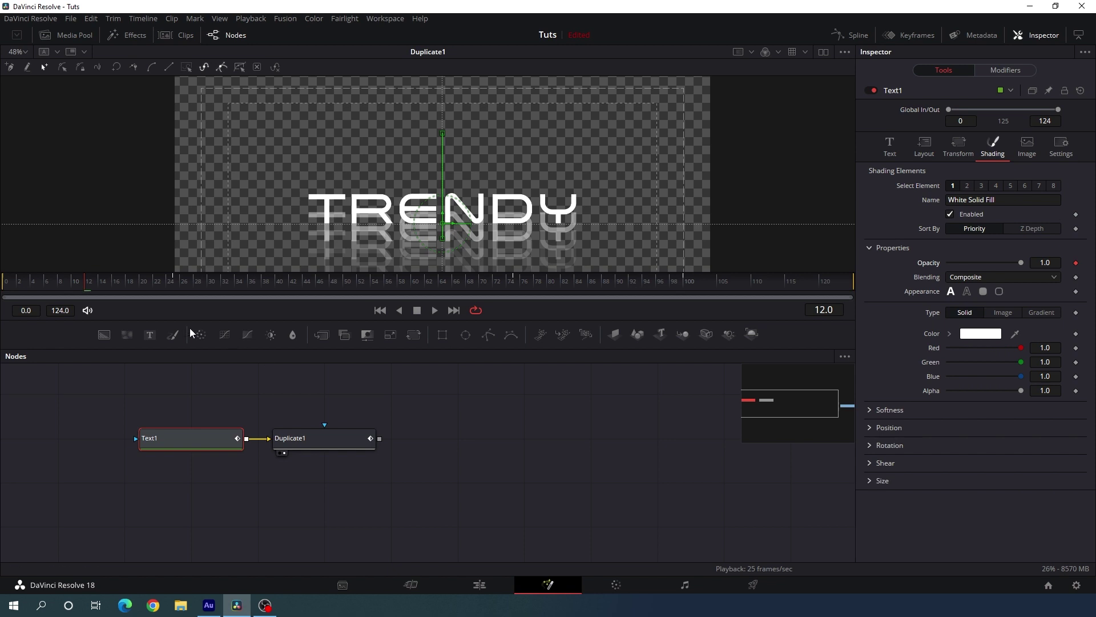
pyautogui.moveTo(80, 285); pyautogui.dragTo(6, 285)
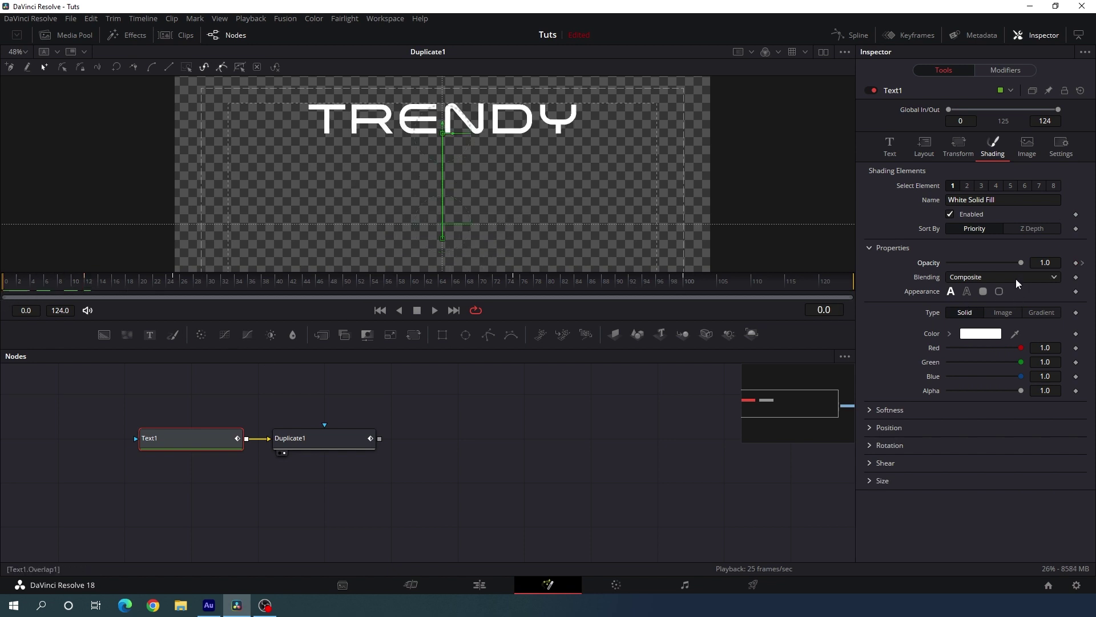
pyautogui.moveTo(1021, 263); pyautogui.dragTo(856, 269)
# Step: Keyframe Text1's shading opacity at 1.0 on frame 88 and at the minimum on frame 100
pyautogui.moveTo(523, 289); pyautogui.dragTo(604, 286)
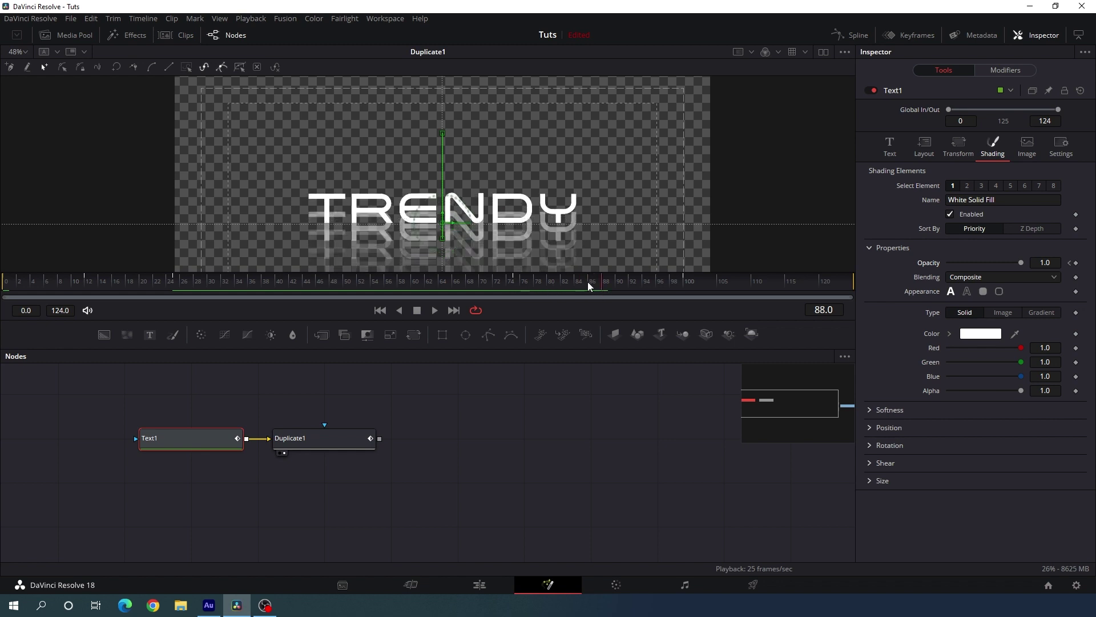
pyautogui.rightClick(930, 265)
pyautogui.click(954, 271)
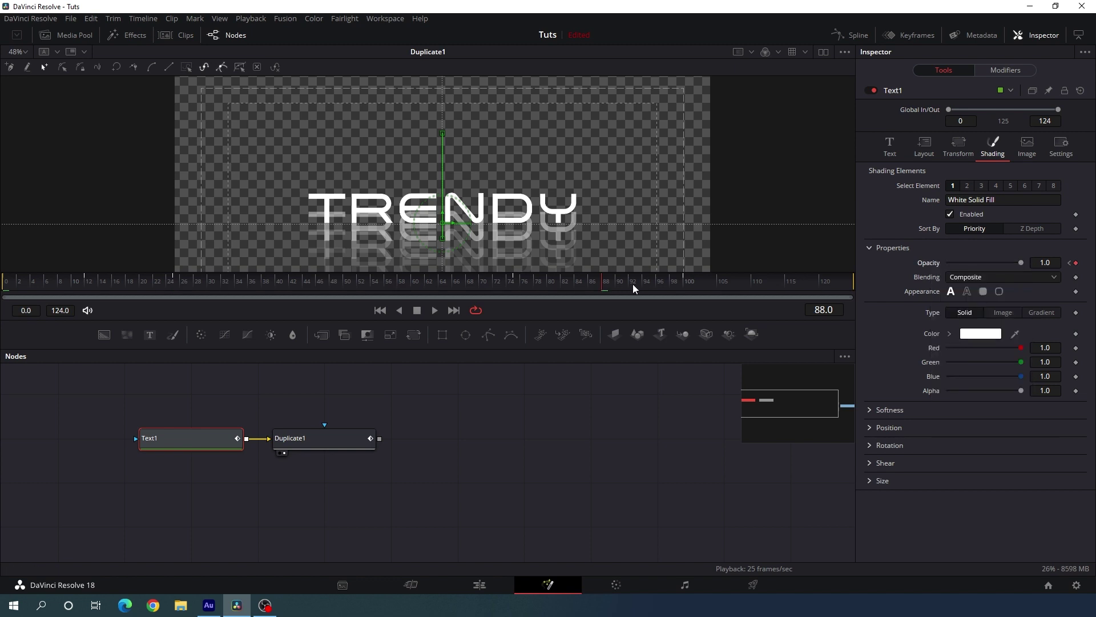
pyautogui.moveTo(632, 283); pyautogui.dragTo(686, 285)
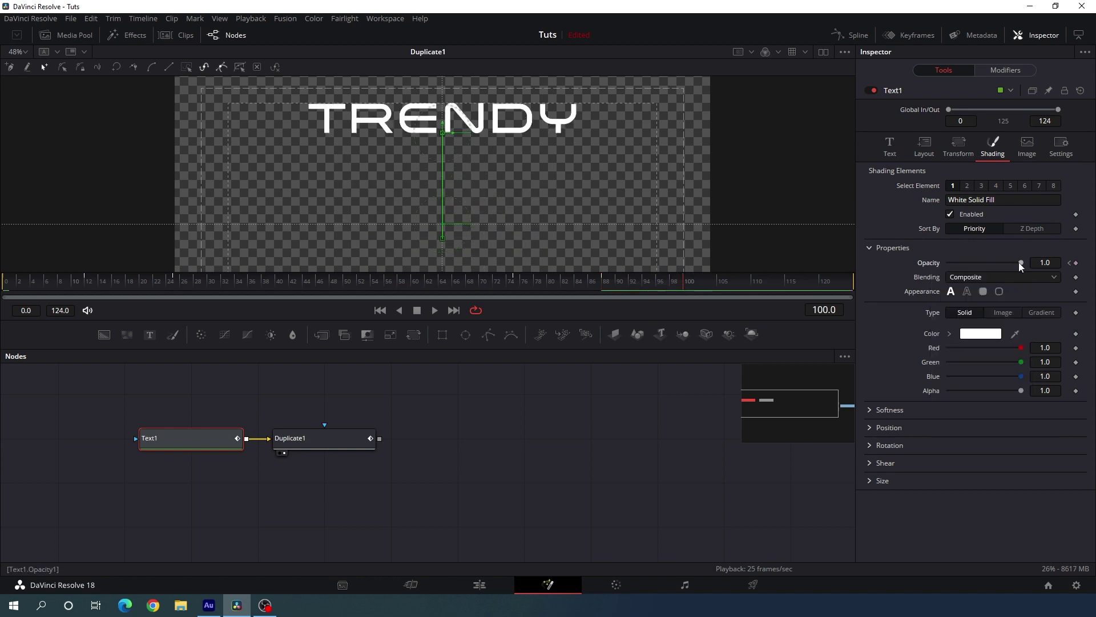
pyautogui.moveTo(1020, 262); pyautogui.dragTo(912, 270)
# Step: Scrub from frame 12 to frame 69 to review the faded text animation, and select the Duplicate node
pyautogui.click(94, 281)
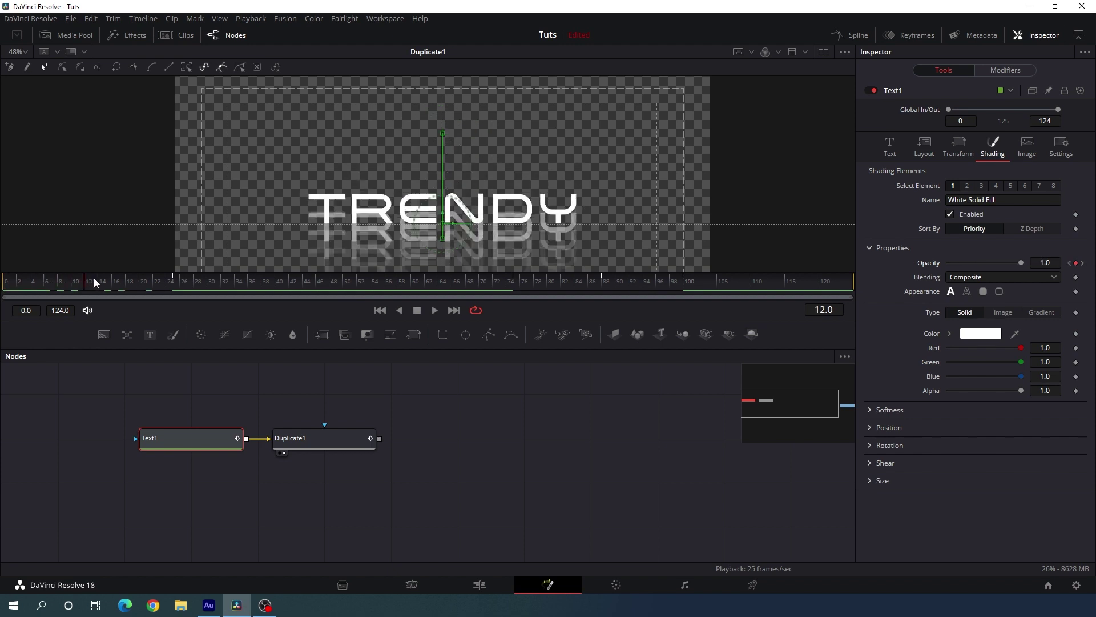
pyautogui.moveTo(94, 282); pyautogui.dragTo(475, 301)
pyautogui.click(330, 449)
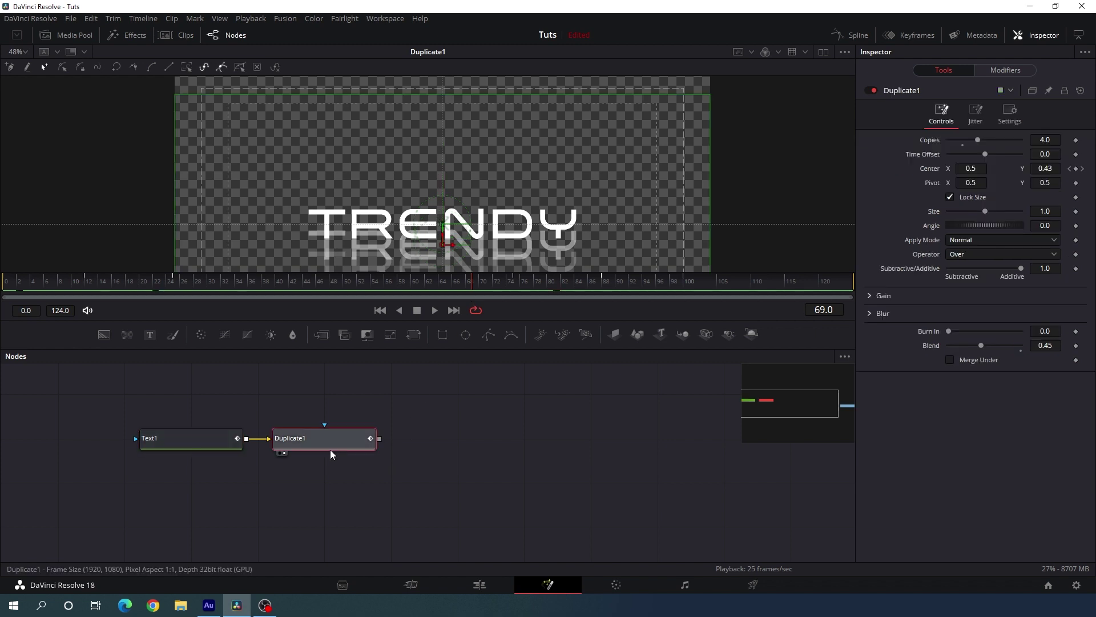
# Step: Add a Drop Shadow node after Duplicate1 and show its output in the viewer
pyautogui.hotkey('shift', 'space')
pyautogui.write('dup')
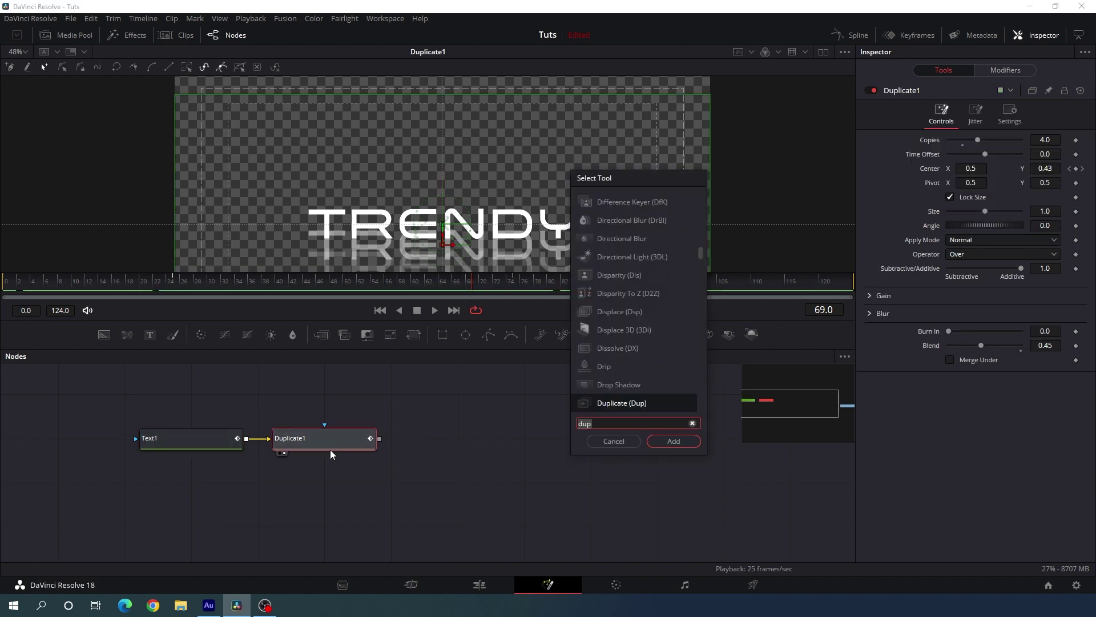
pyautogui.press('BackSpace')
pyautogui.press('BackSpace')
pyautogui.press('BackSpace')
pyautogui.write('drop')
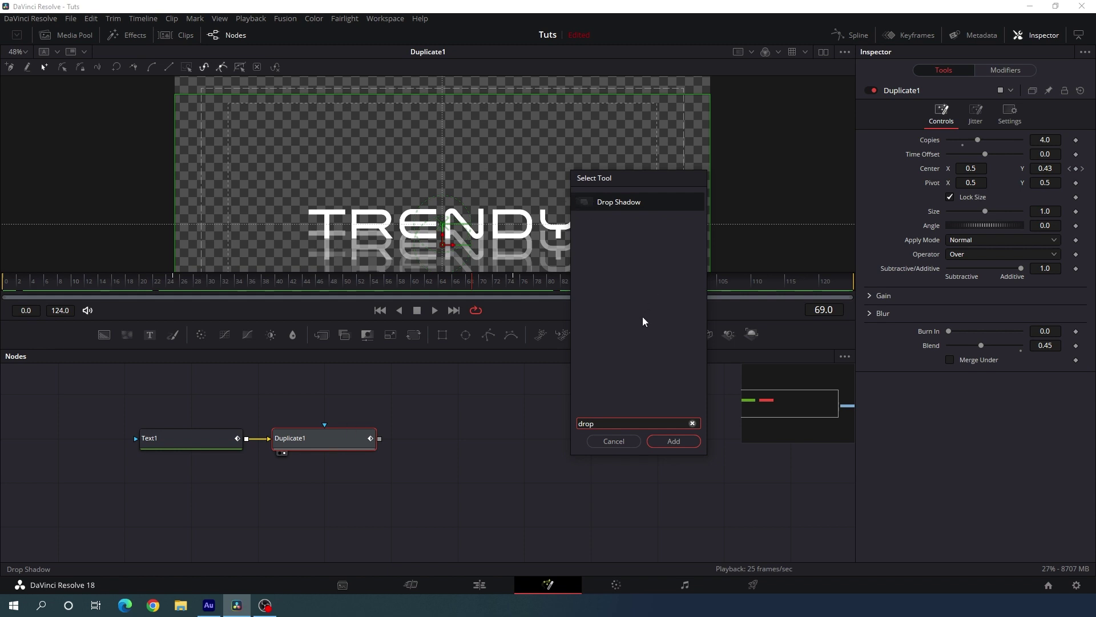
pyautogui.click(674, 444)
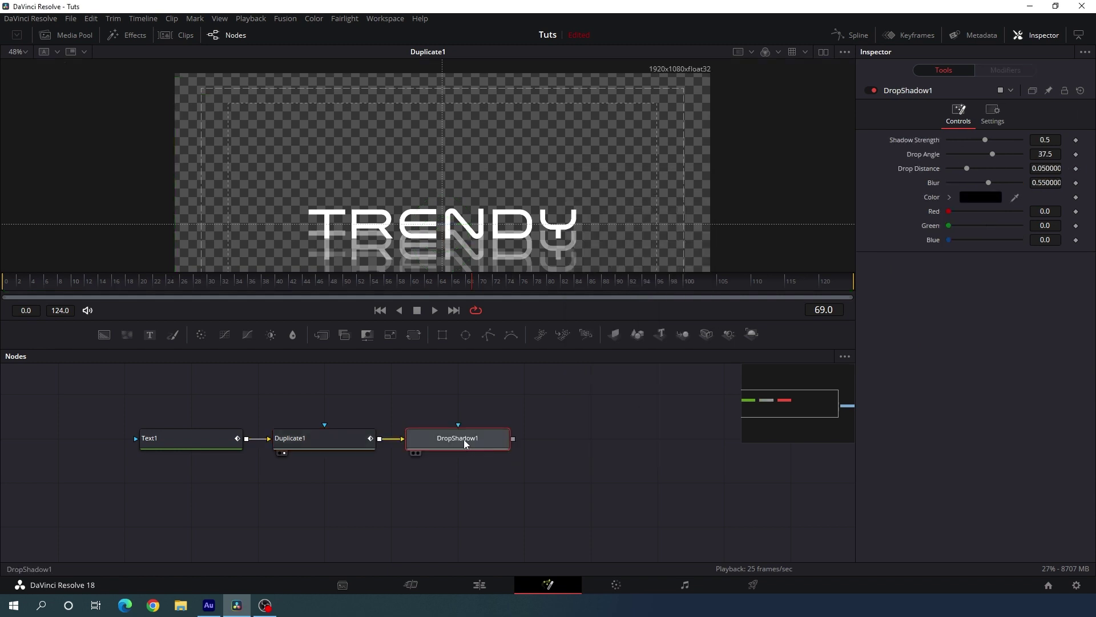
pyautogui.press('1')
pyautogui.scroll(5, 457, 166)
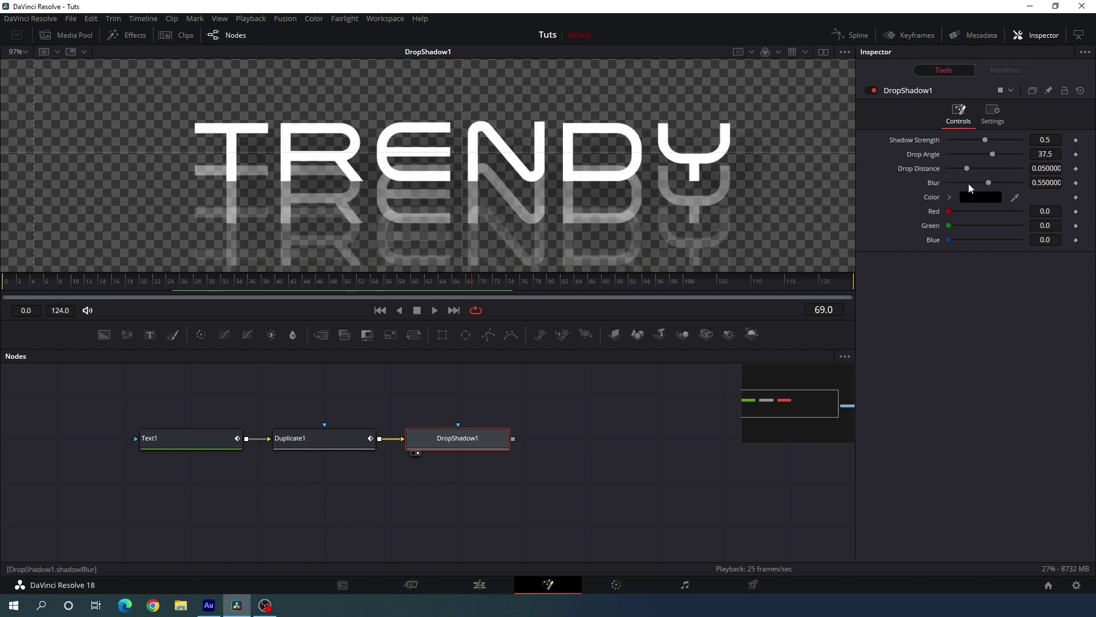
# Step: Set DropShadow1's blur to 0.0 and its drop distance to 0.01
pyautogui.moveTo(985, 183); pyautogui.dragTo(951, 170)
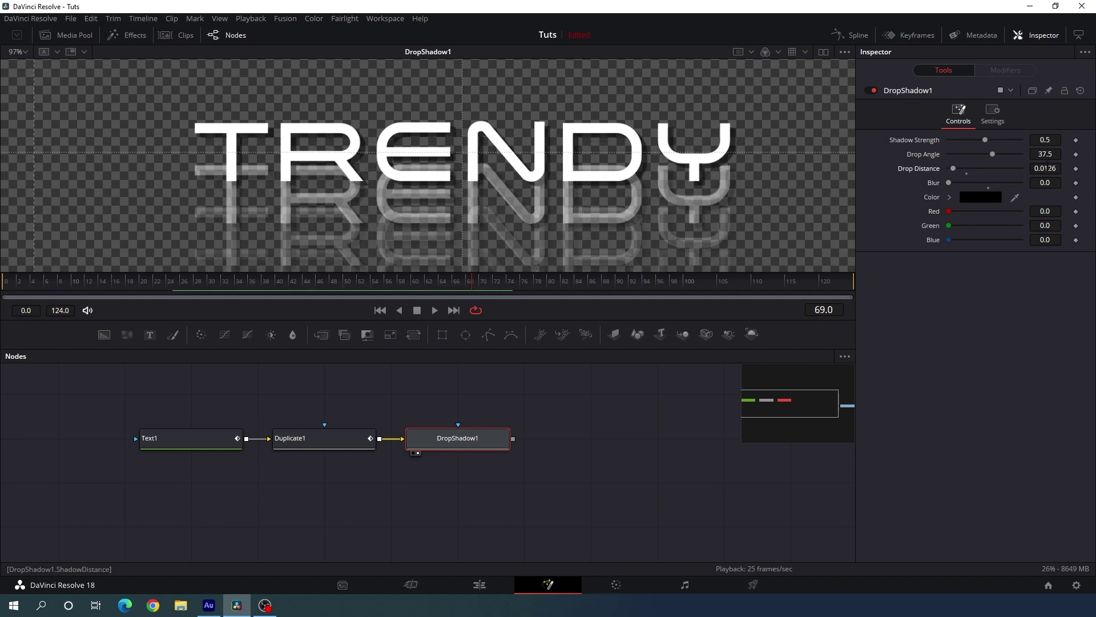
pyautogui.click(1045, 169)
pyautogui.press('BackSpace')
pyautogui.press('BackSpace')
pyautogui.press('BackSpace')
pyautogui.press('BackSpace')
pyautogui.press('Tab')
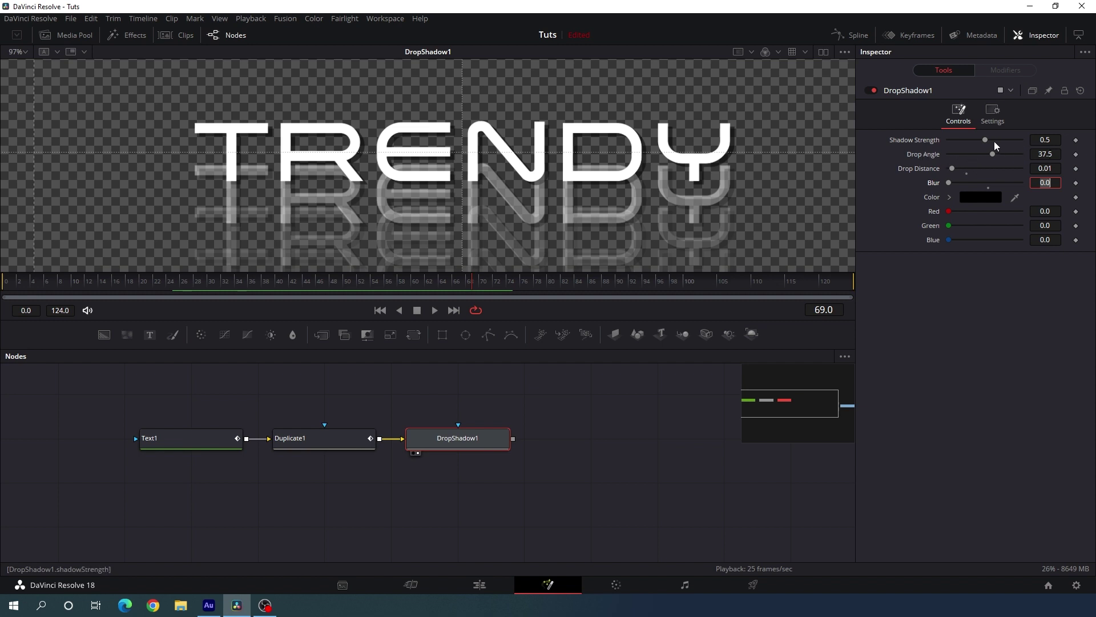
# Step: Reduce DropShadow1's shadow strength to 0.2
pyautogui.moveTo(989, 141); pyautogui.dragTo(962, 141)
pyautogui.click(1045, 140)
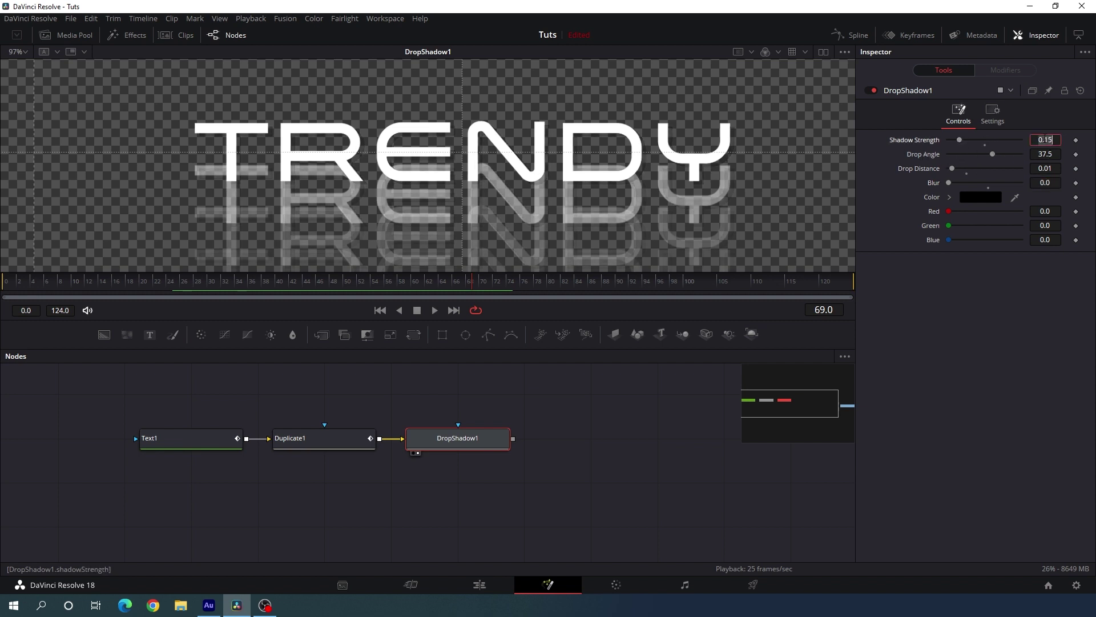
pyautogui.write('0.2')
pyautogui.press('Tab')
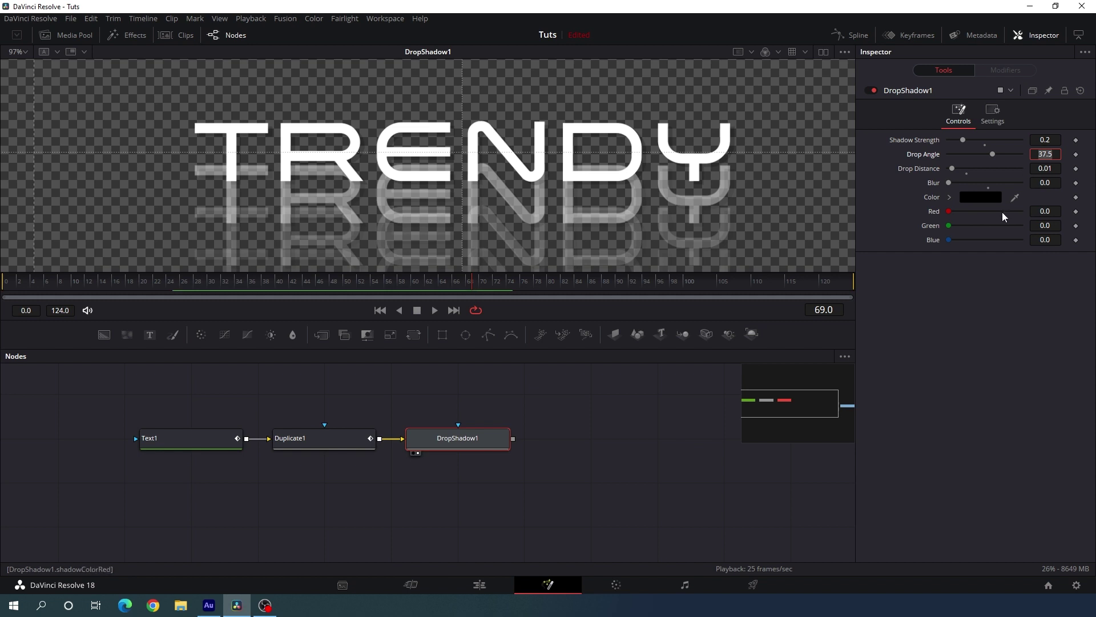
# Step: Set DropShadow1's blur to 0.3 and switch the node off and on to compare the result
pyautogui.moveTo(948, 183); pyautogui.dragTo(965, 184)
pyautogui.click(1048, 183)
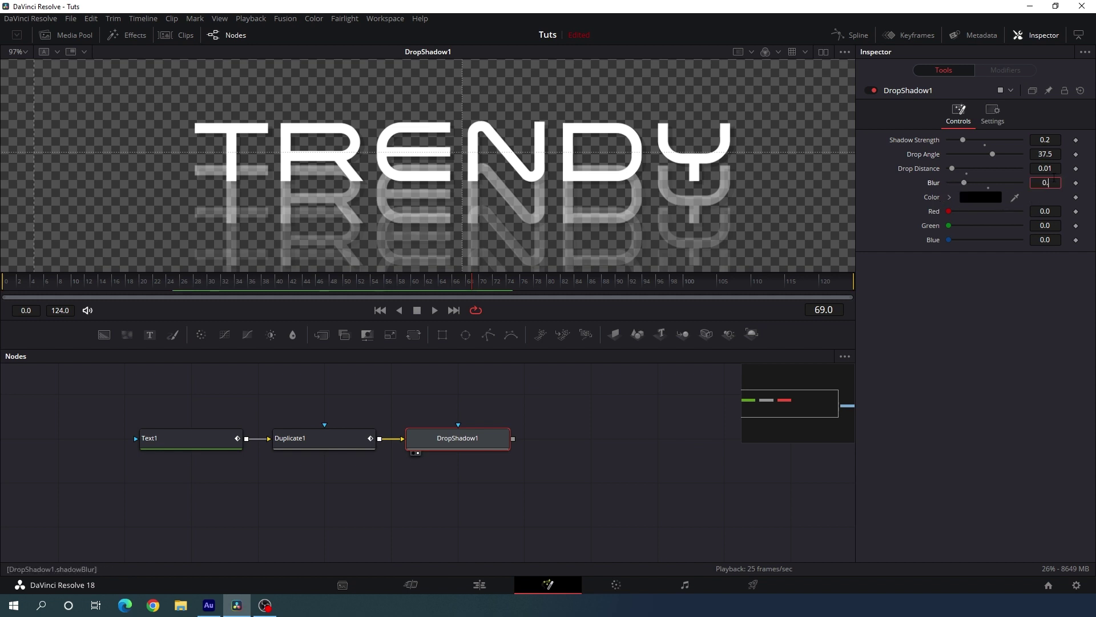
pyautogui.write('0.3')
pyautogui.press('Tab')
pyautogui.click(660, 420)
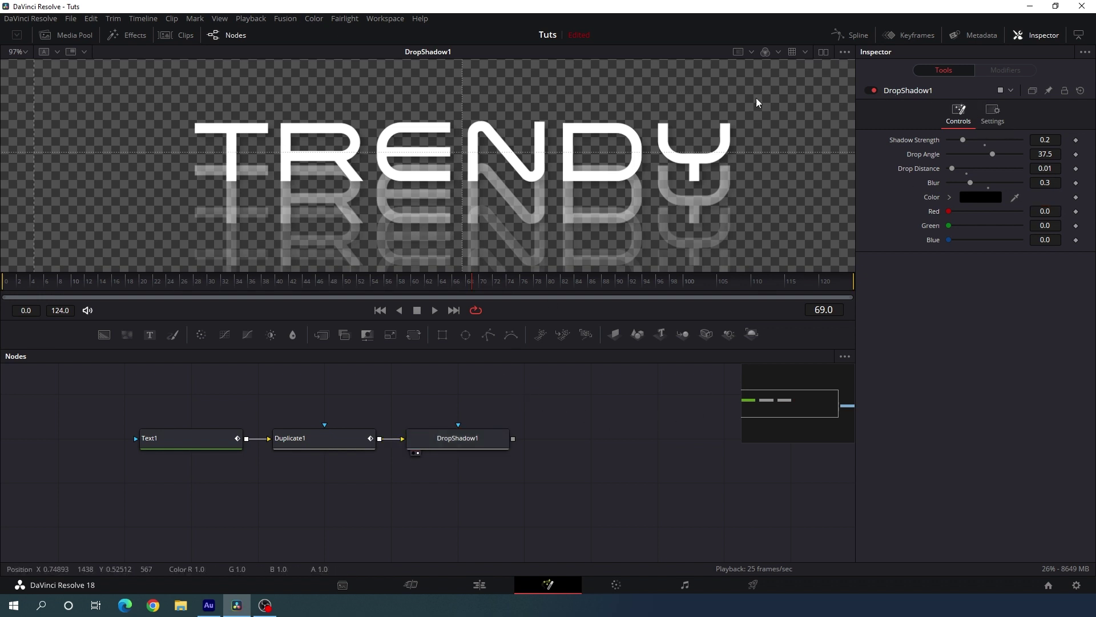
pyautogui.click(872, 91)
pyautogui.click(872, 91)
# Step: Align MediaOut1 with DropShadow1, connect DropShadow1's output to it, and review the text over the video on the edit timeline
pyautogui.moveTo(598, 437); pyautogui.dragTo(438, 432)
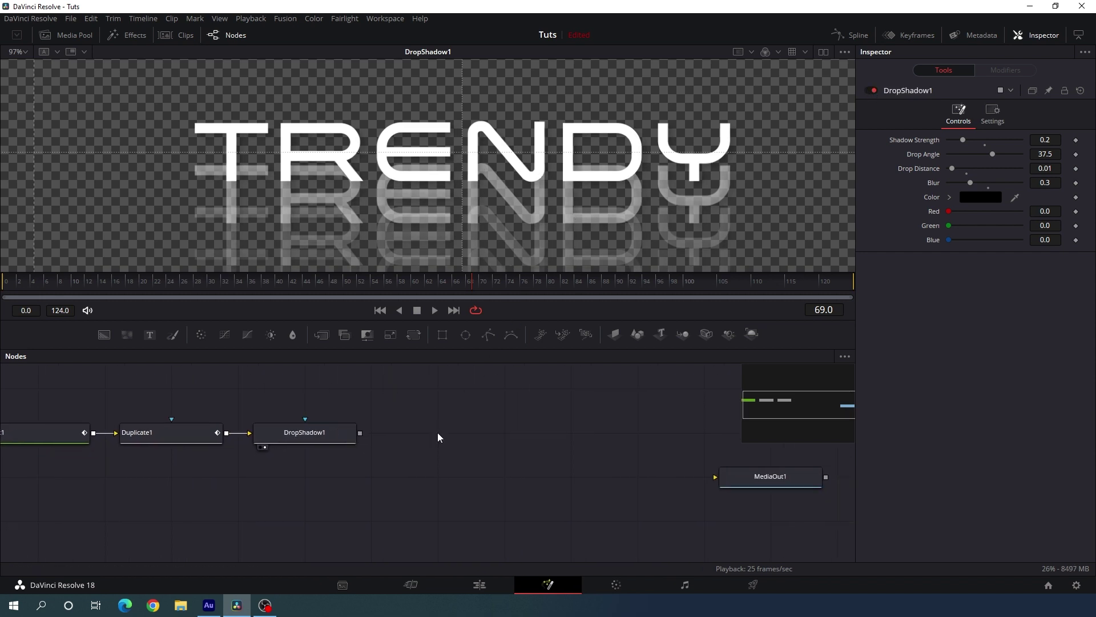
pyautogui.moveTo(775, 475); pyautogui.dragTo(575, 431)
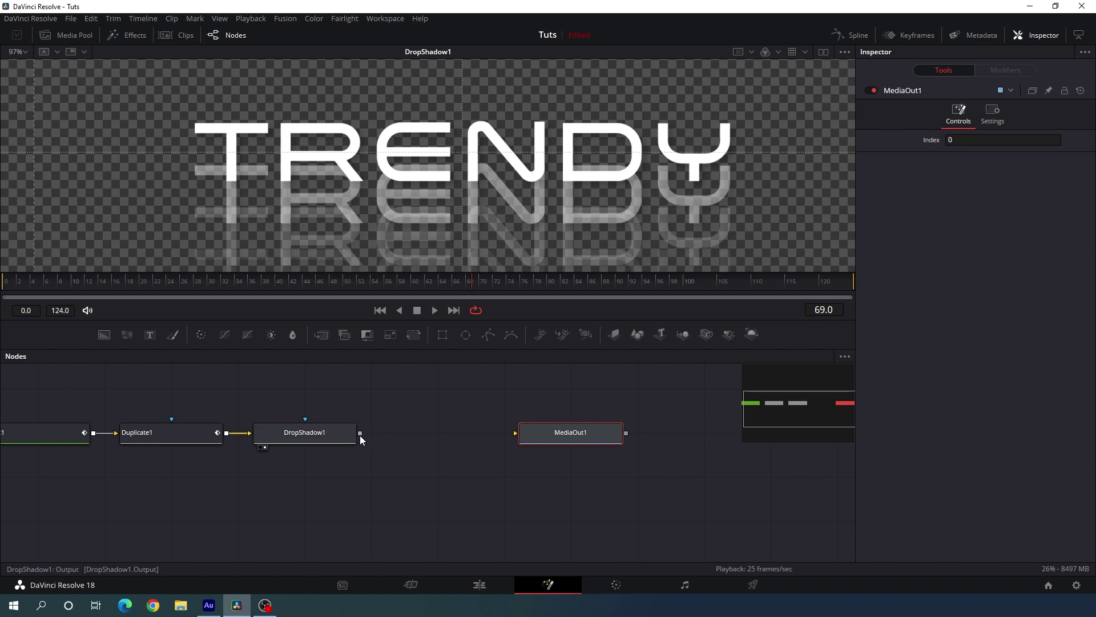
pyautogui.moveTo(360, 433); pyautogui.dragTo(530, 432)
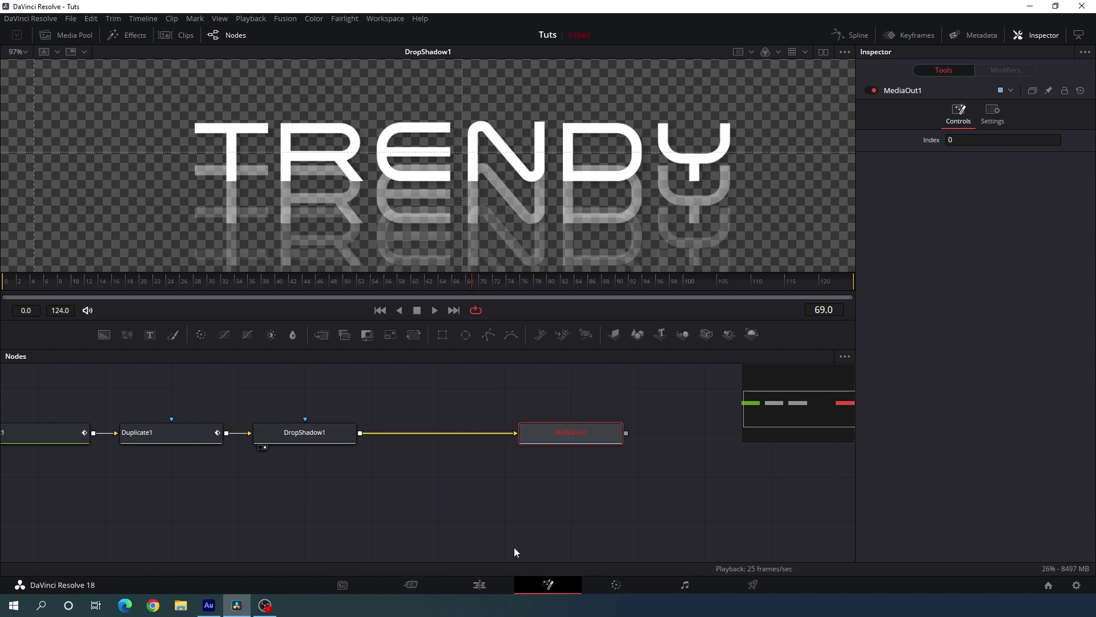
pyautogui.click(482, 584)
pyautogui.moveTo(423, 413); pyautogui.dragTo(575, 409)
# Step: Import the production ID_4761955 video from Downloads and place it on V1 directly after the first clip
pyautogui.rightClick(213, 162)
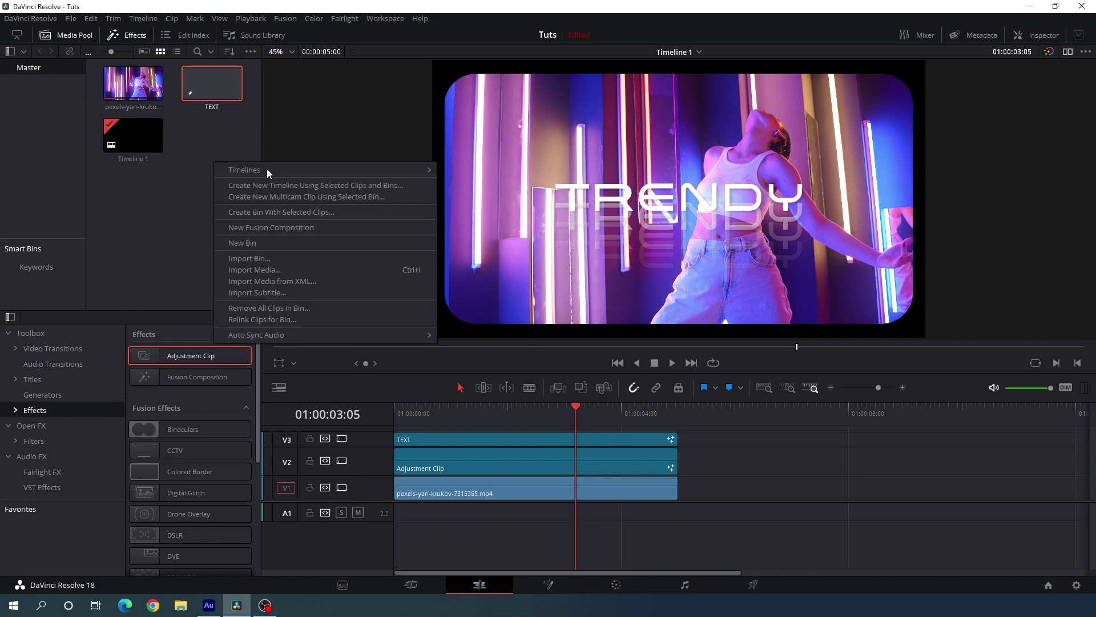
pyautogui.click(269, 276)
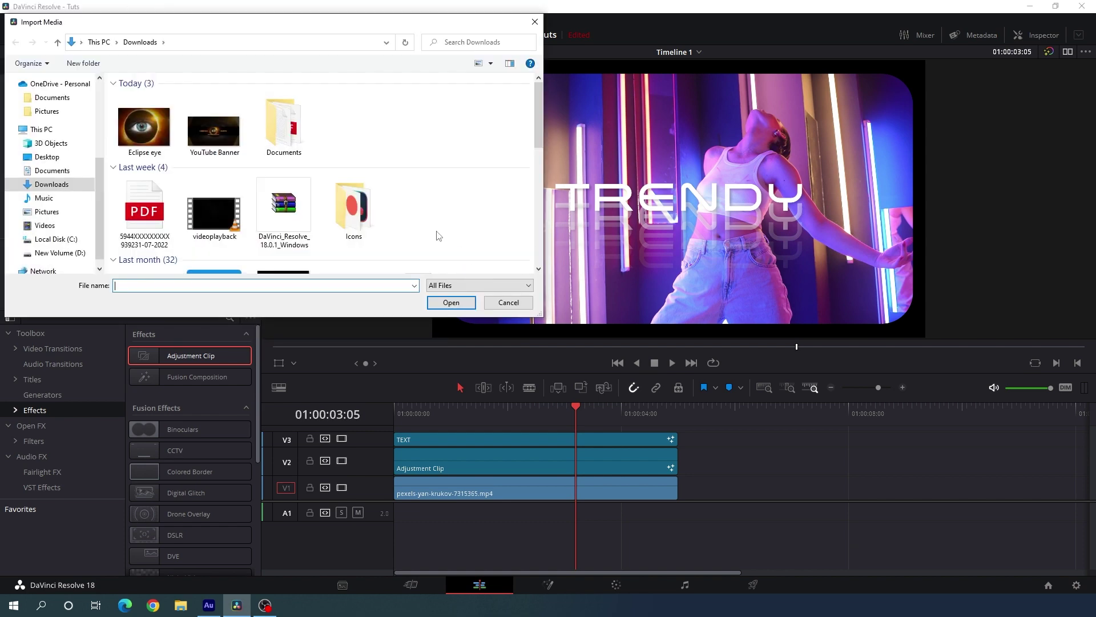
pyautogui.scroll(-3, 436, 238)
pyautogui.click(144, 228)
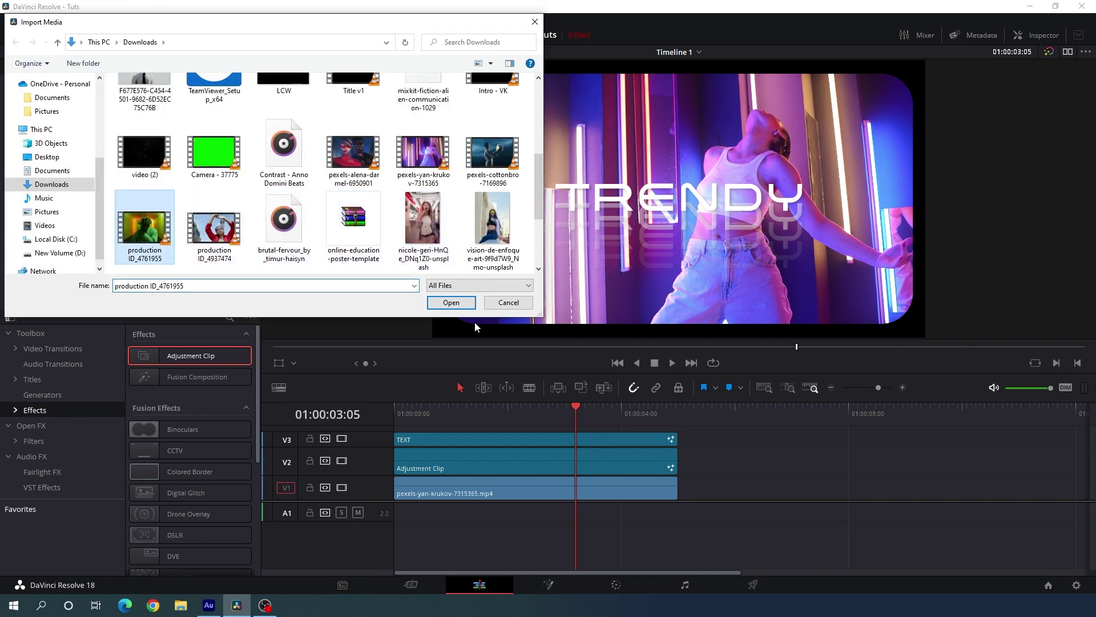
pyautogui.click(451, 303)
pyautogui.moveTo(224, 80); pyautogui.dragTo(688, 496)
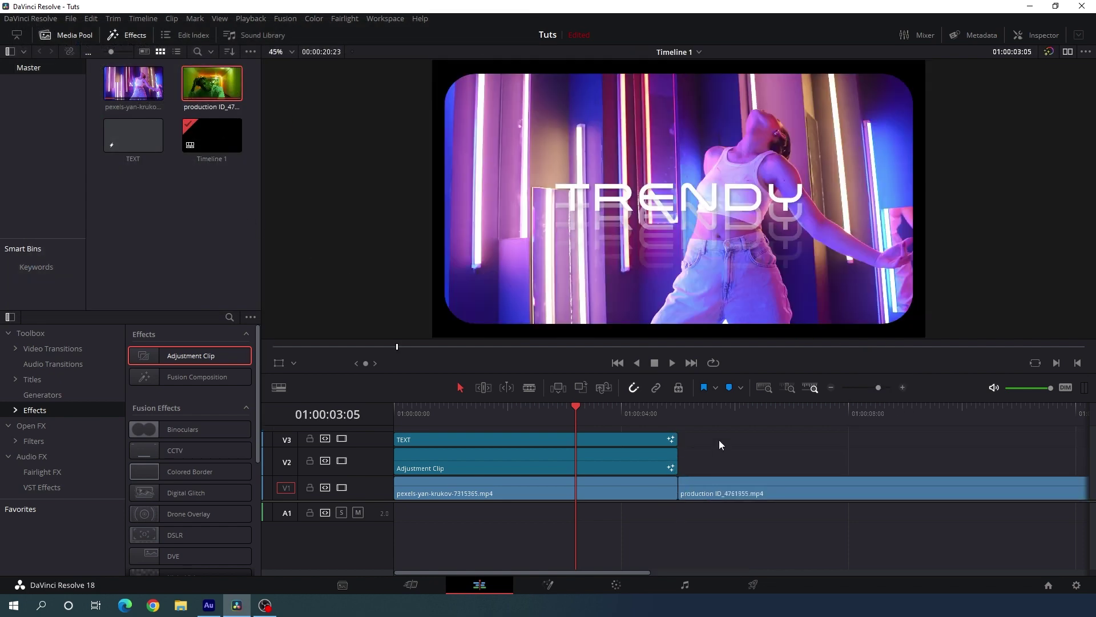
# Step: Copy the TEXT and Adjustment Clip from V3 and V2 to 01:00:05:00 above the second video, and check the result
pyautogui.moveTo(717, 439); pyautogui.dragTo(609, 456)
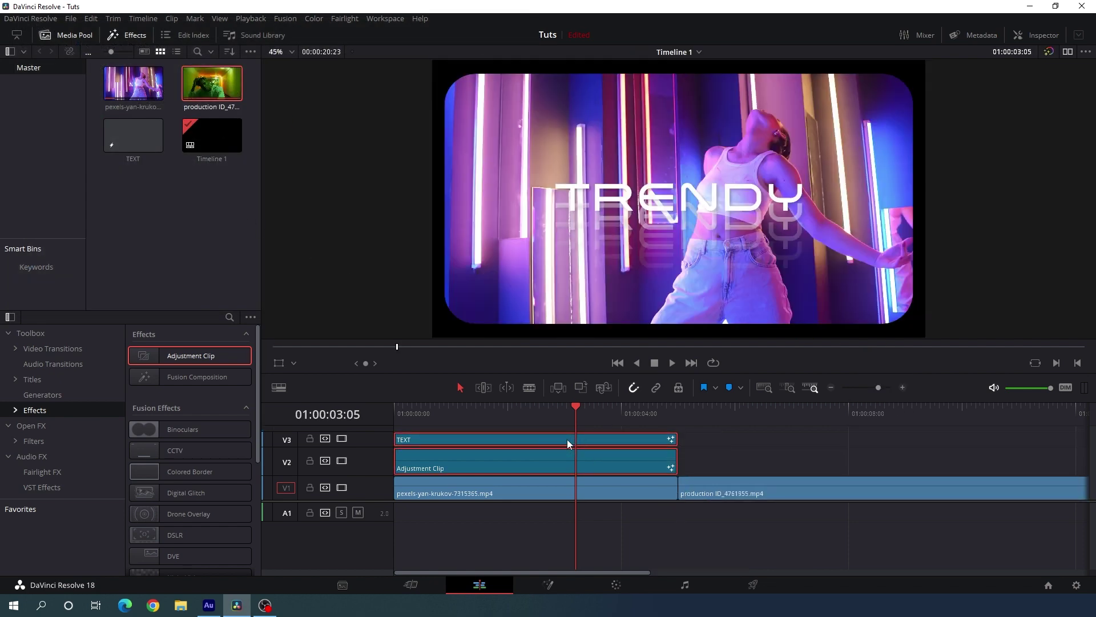
pyautogui.click(684, 412)
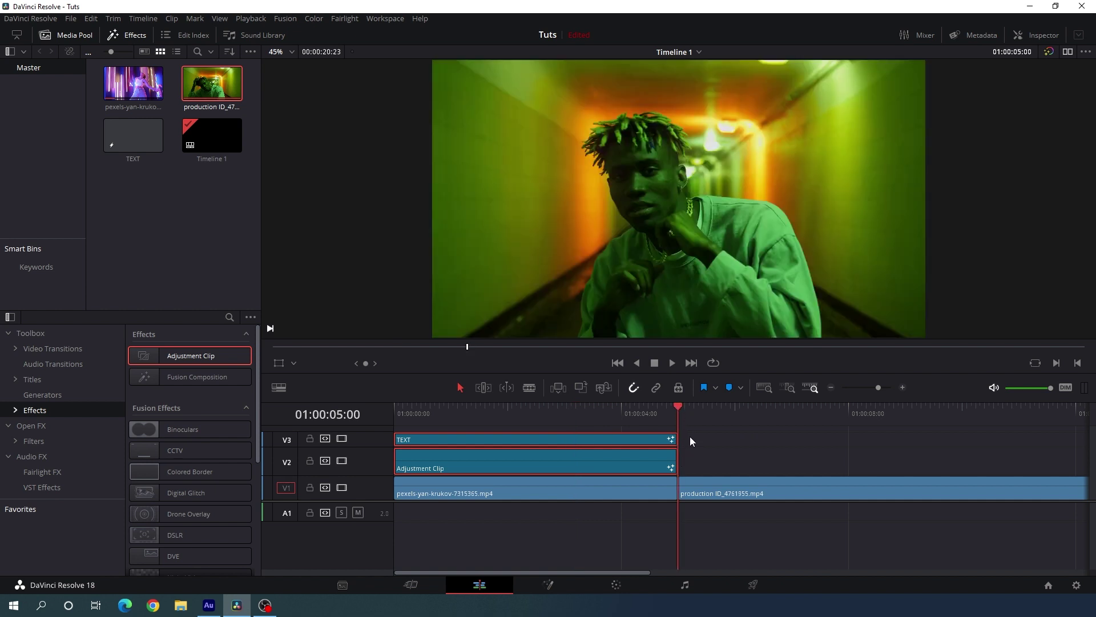
pyautogui.hotkey('ctrl', 'v')
pyautogui.moveTo(893, 414)
pyautogui.mouseDown()
pyautogui.moveTo(907, 417)
pyautogui.moveTo(892, 417)
pyautogui.mouseUp()
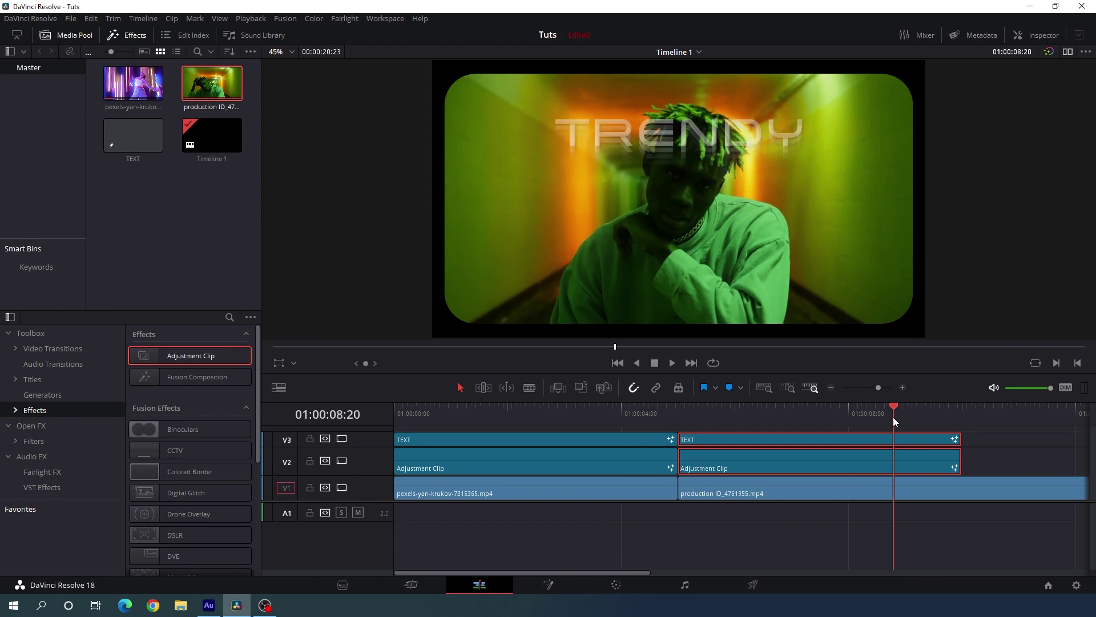
# Step: Cut the production ID_4761955 clip where the second Adjustment Clip ends and delete the excess footage
pyautogui.click(531, 390)
pyautogui.click(962, 489)
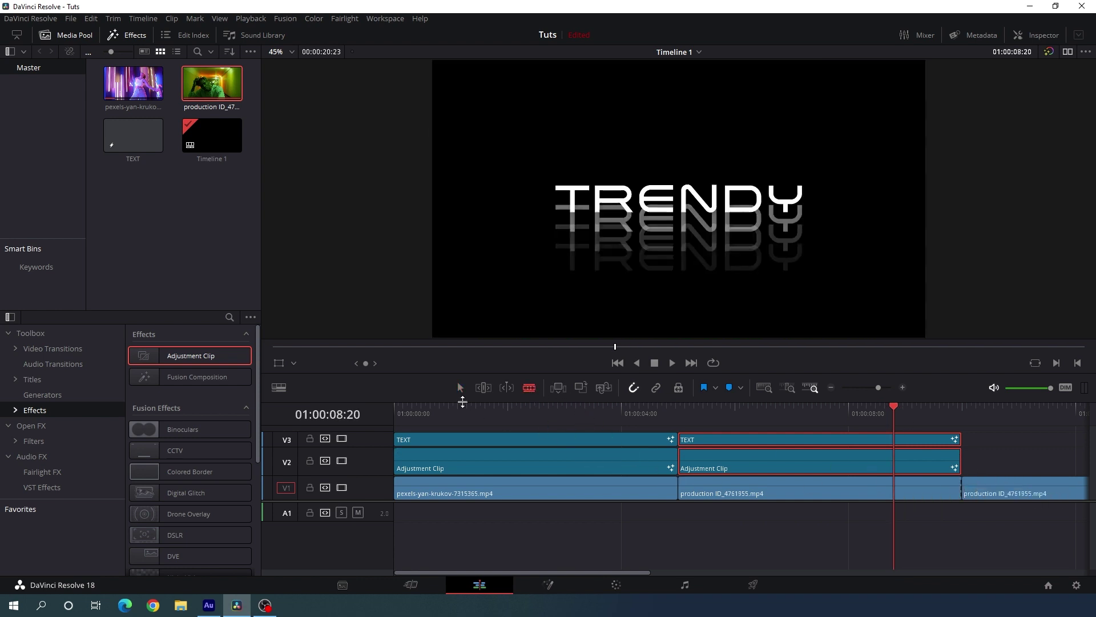
pyautogui.click(460, 388)
pyautogui.click(1036, 494)
pyautogui.press('Delete')
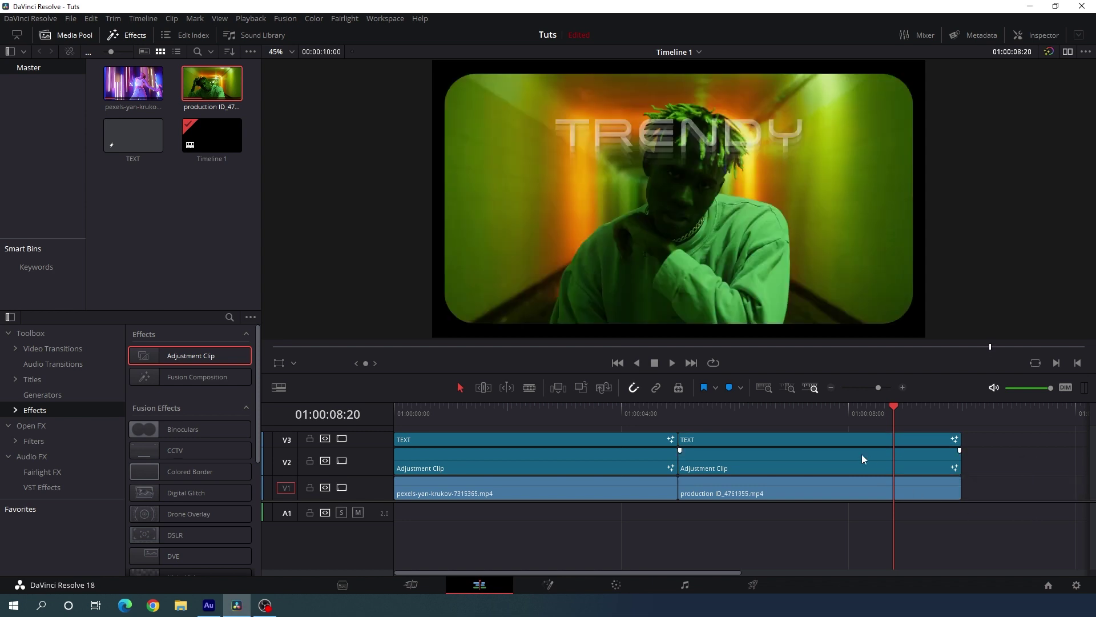
# Step: Open the second TEXT clip's Fusion composition and change Text1's wording from TRENDY to DESIGN
pyautogui.moveTo(773, 415); pyautogui.dragTo(822, 416)
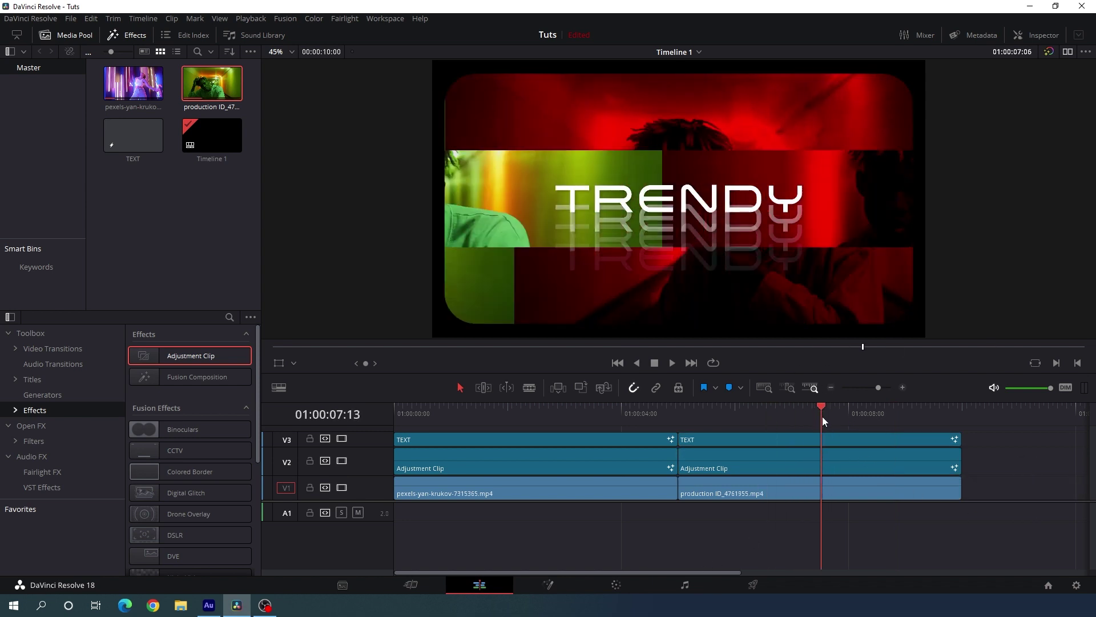
pyautogui.click(547, 585)
pyautogui.hscroll(-3, 351, 517)
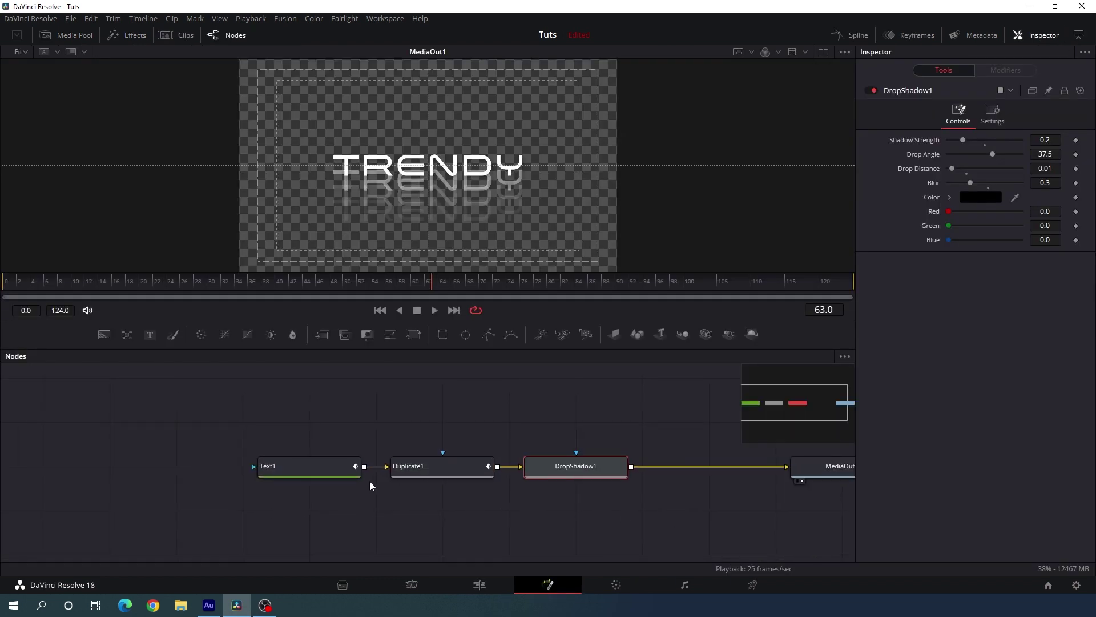
pyautogui.click(342, 467)
pyautogui.click(882, 189)
pyautogui.hotkey('ctrl', 'a')
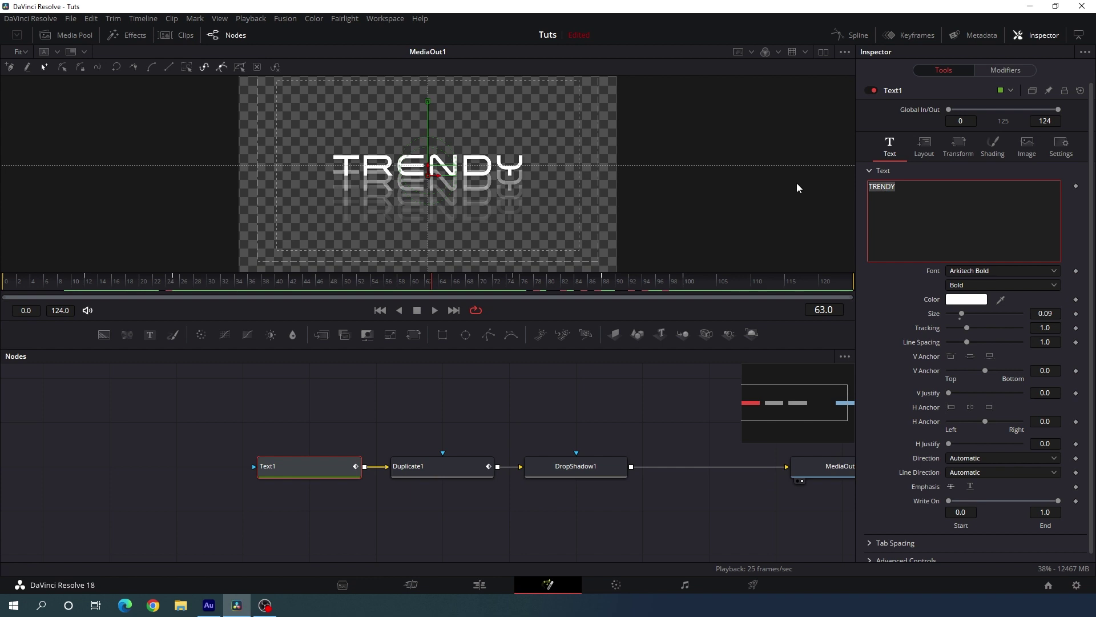
pyautogui.press('BackSpace')
pyautogui.write('DESIGN')
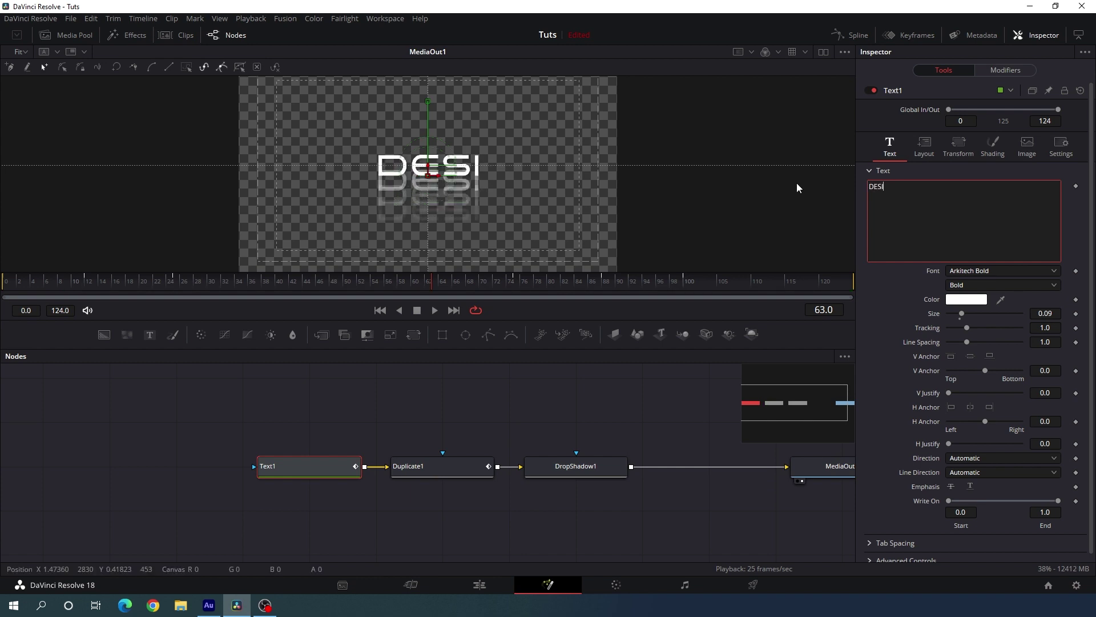
# Step: Review the second section on the edit timeline, turn on loop playback and return the playhead to 01:00:00:00
pyautogui.click(480, 585)
pyautogui.moveTo(769, 417); pyautogui.dragTo(903, 416)
pyautogui.press('space')
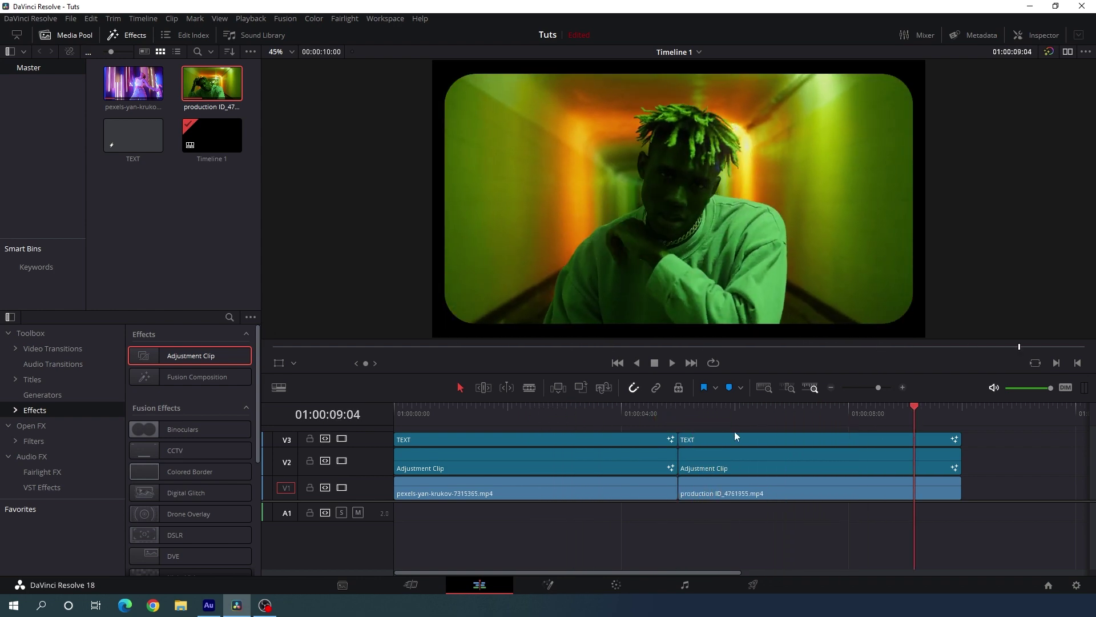
pyautogui.click(715, 363)
pyautogui.moveTo(581, 413); pyautogui.dragTo(386, 401)
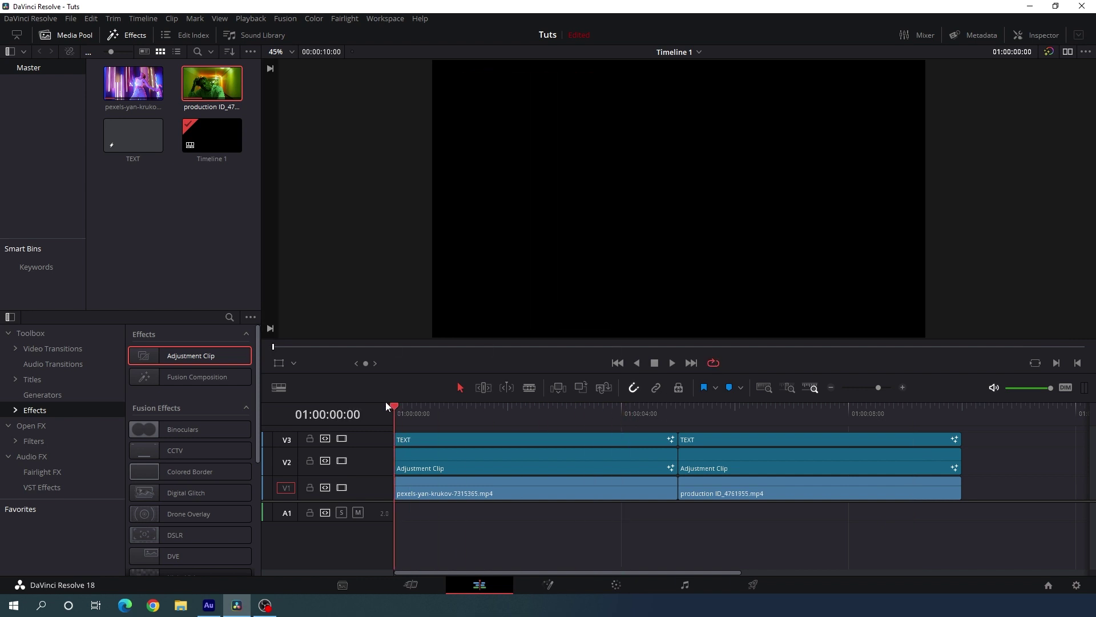